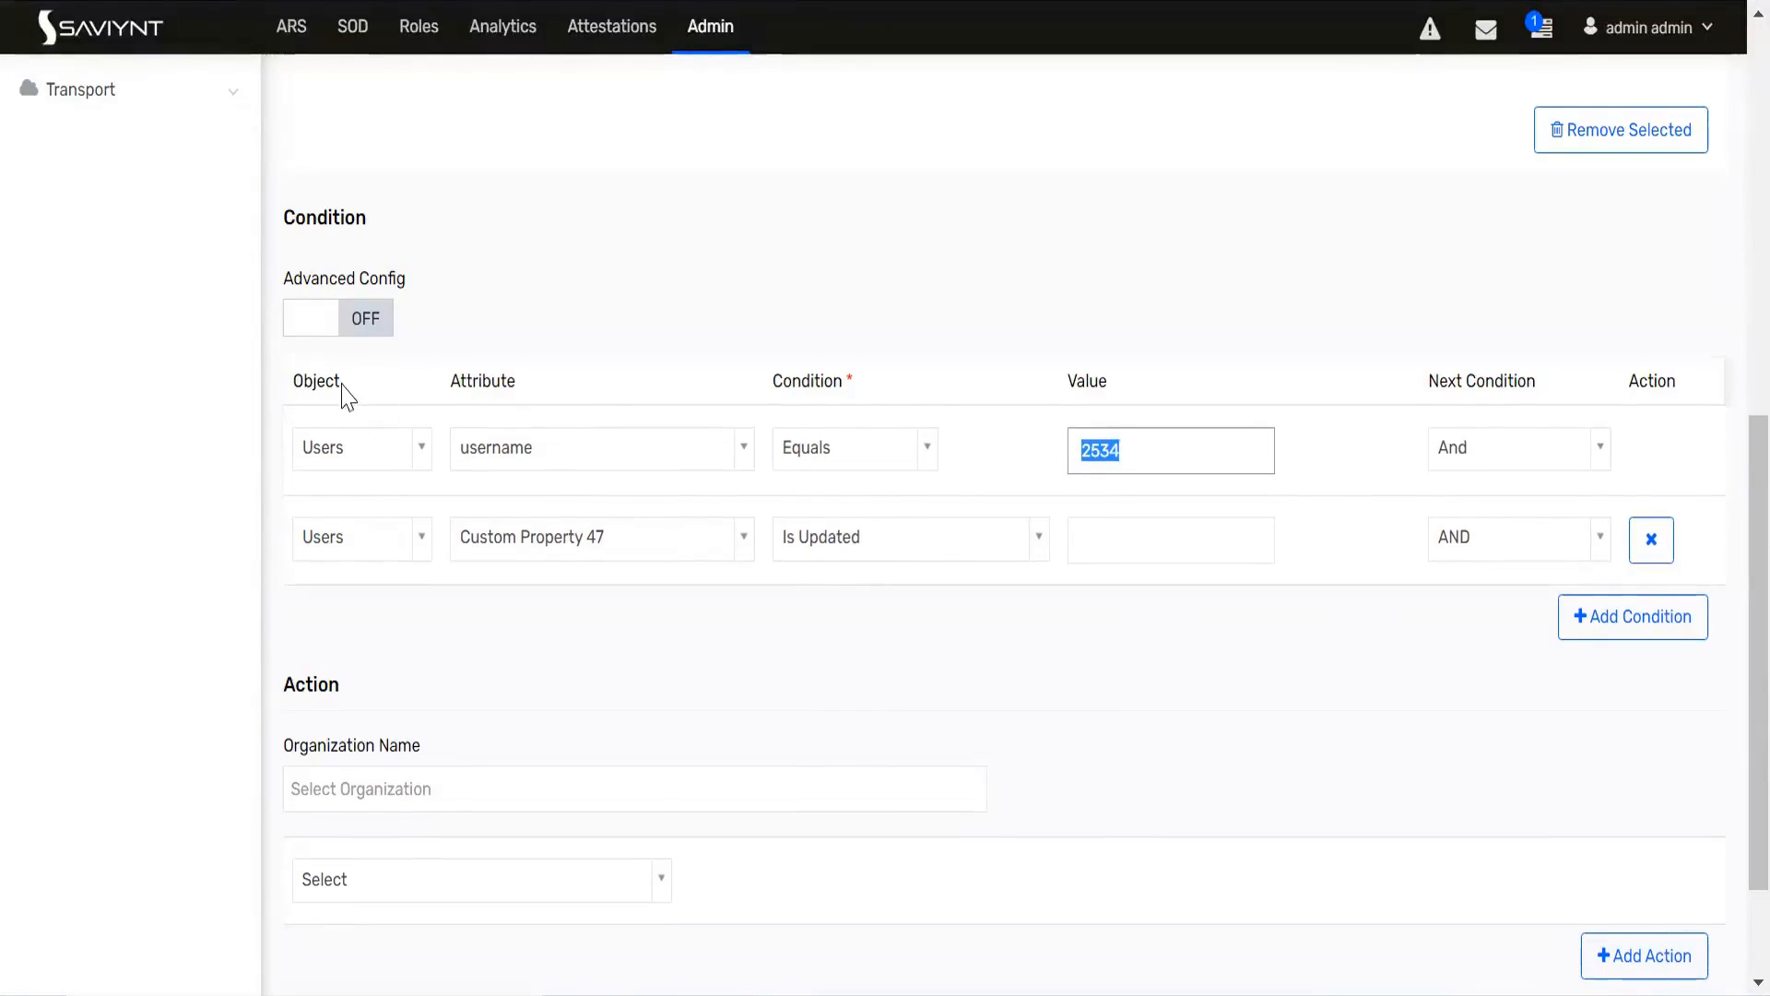
Step: In the rptest10 user's other attributes, enter sdsdsdgsd as Custom Property 47
drag(342, 390, 291, 390)
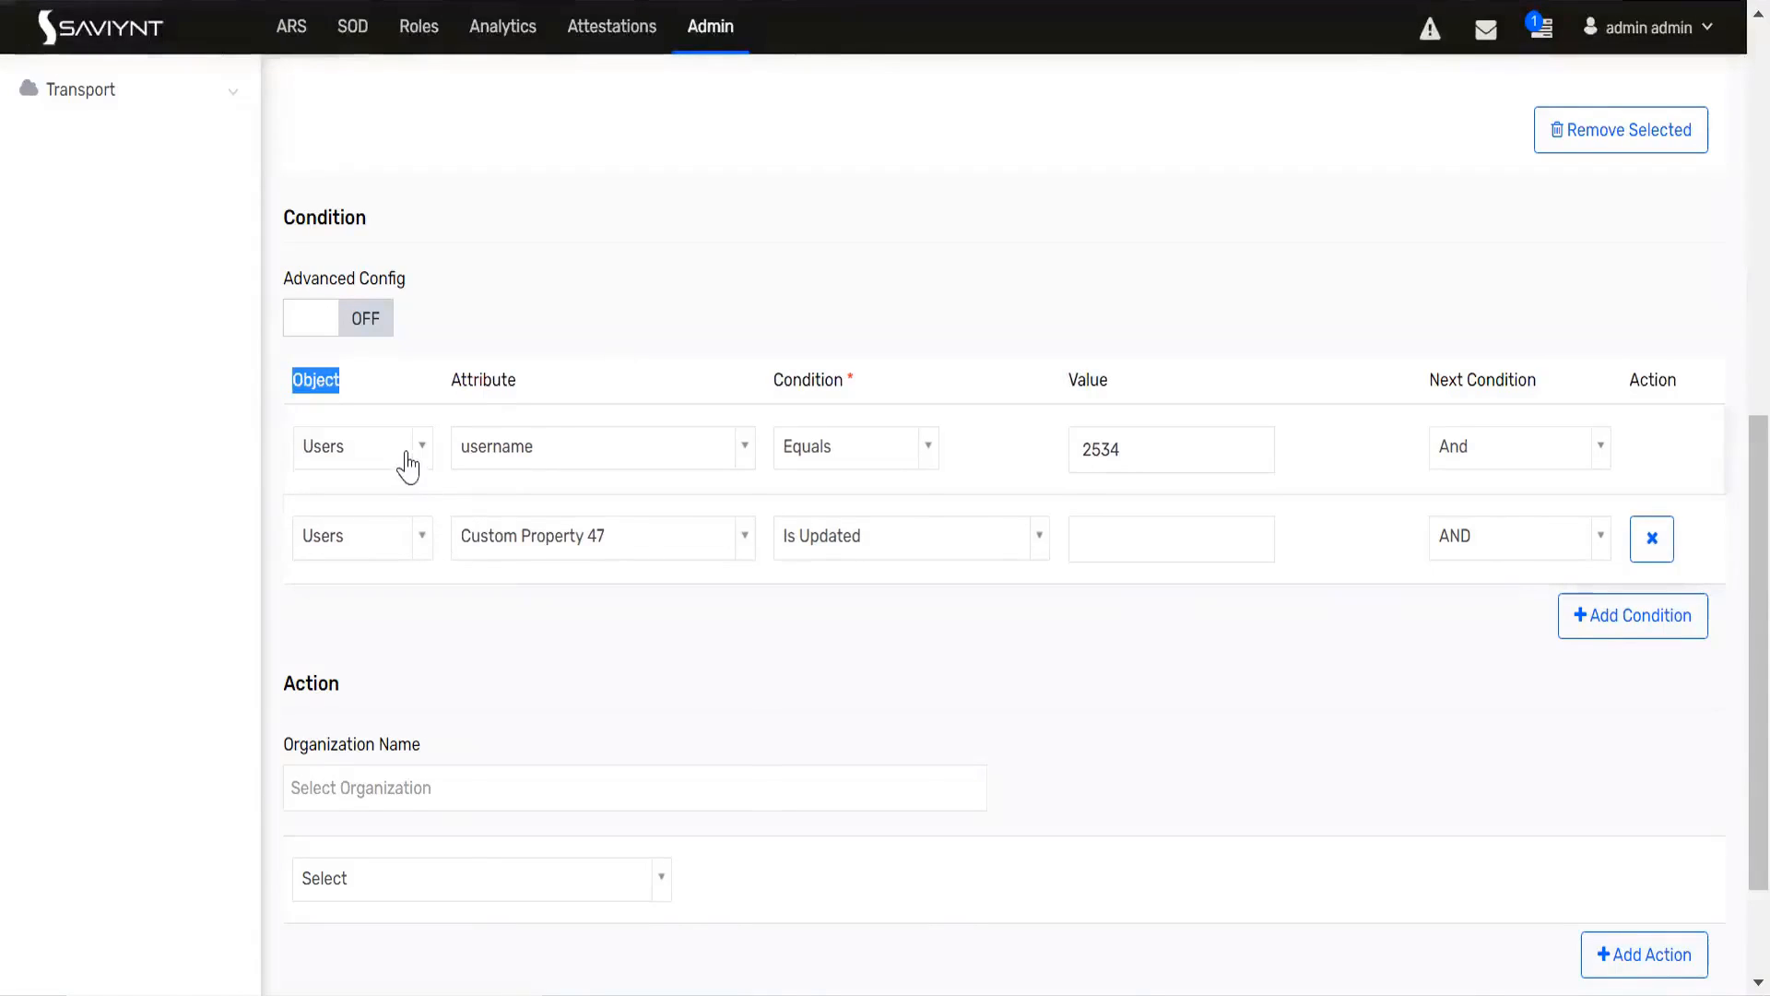
double_click(1110, 447)
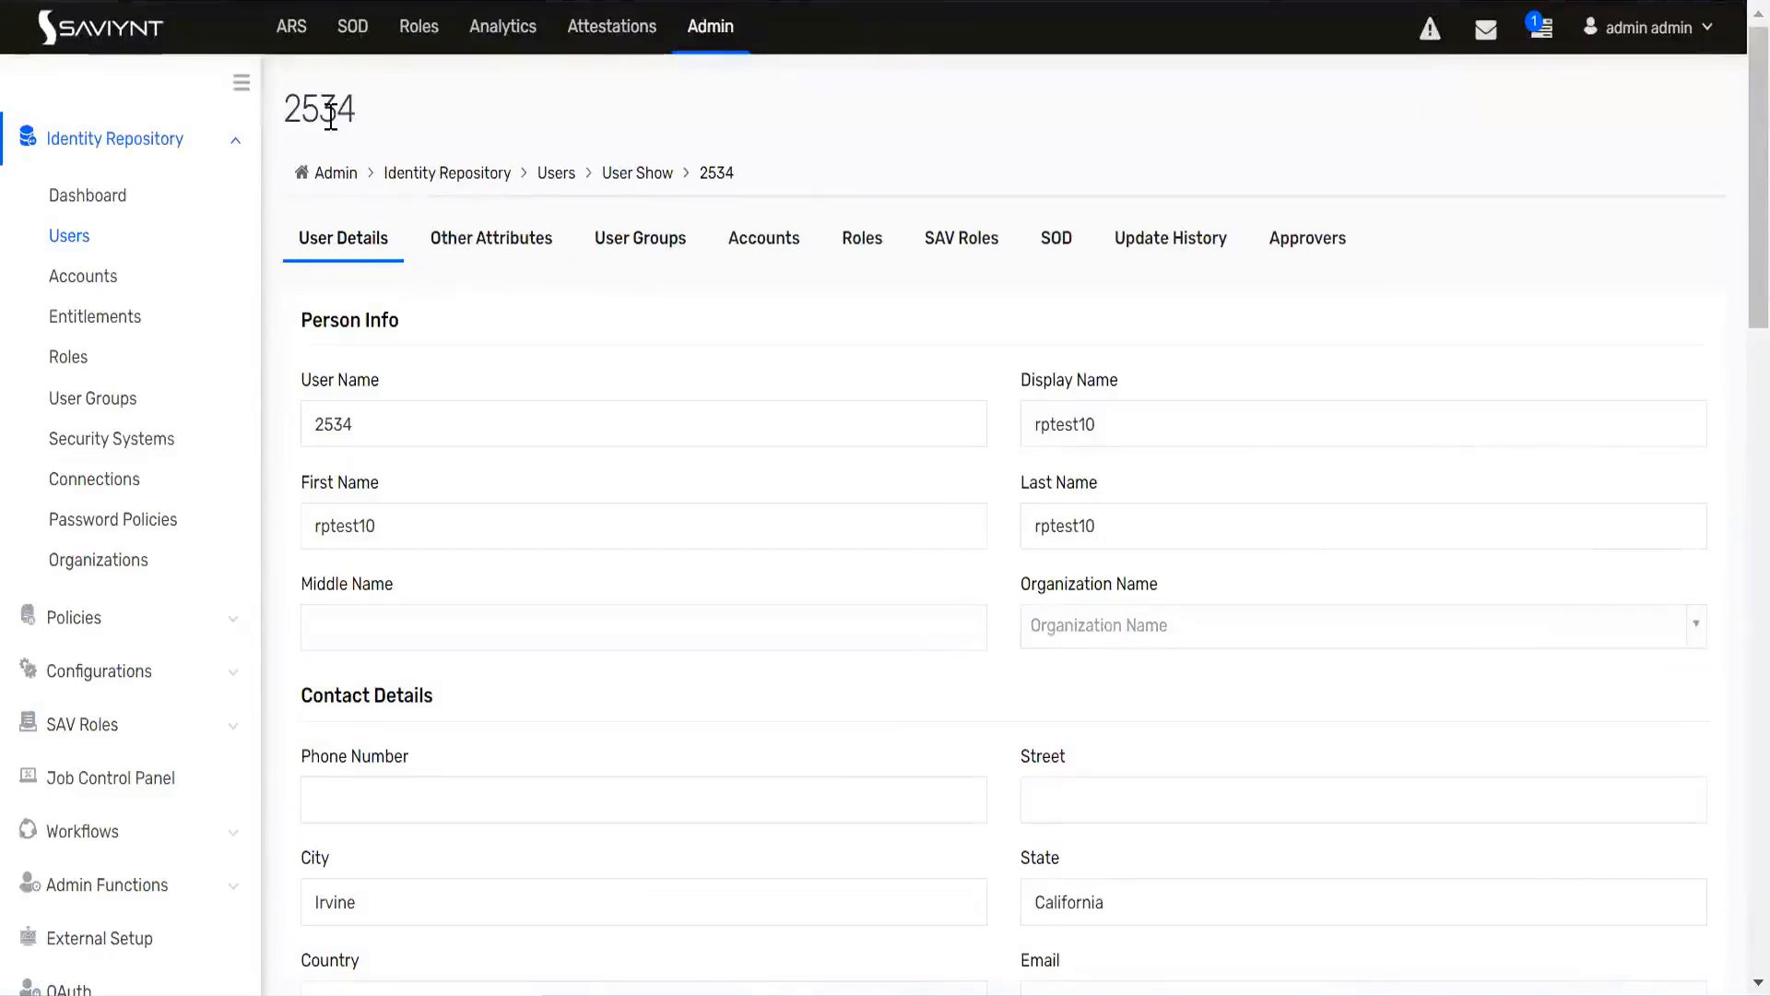
double_click(330, 110)
click(486, 237)
scroll(506, 580, down, 14)
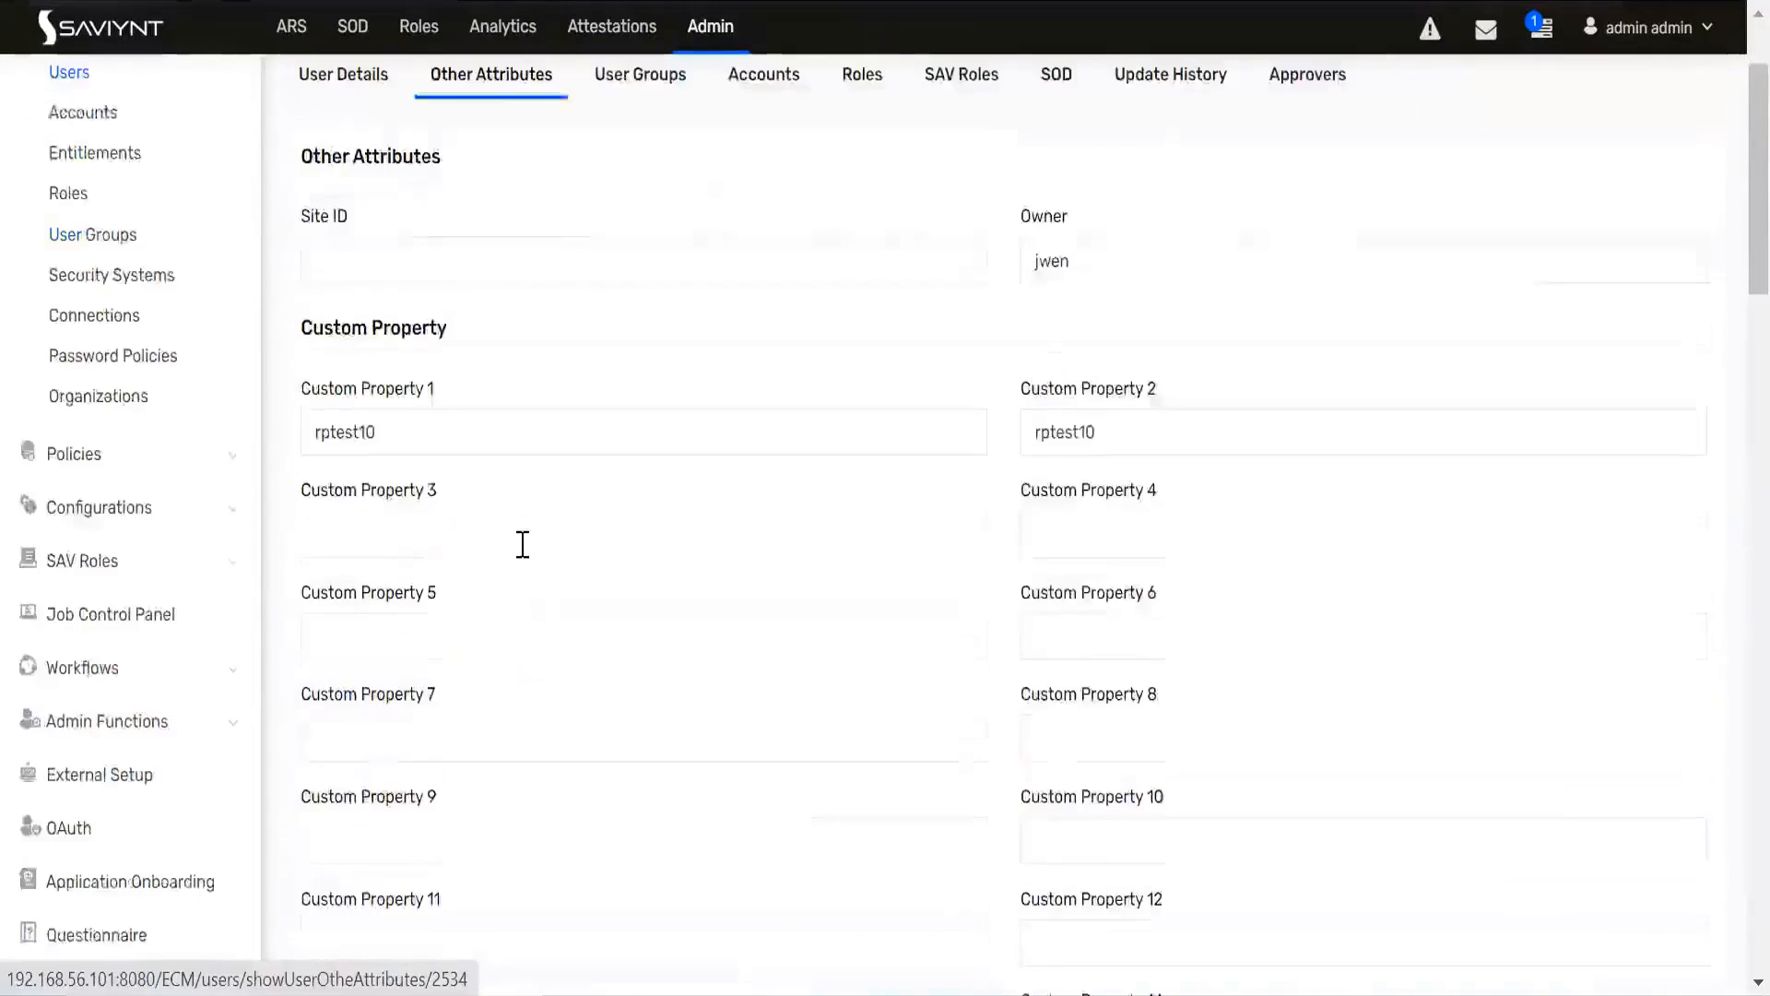
scroll(540, 583, down, 15)
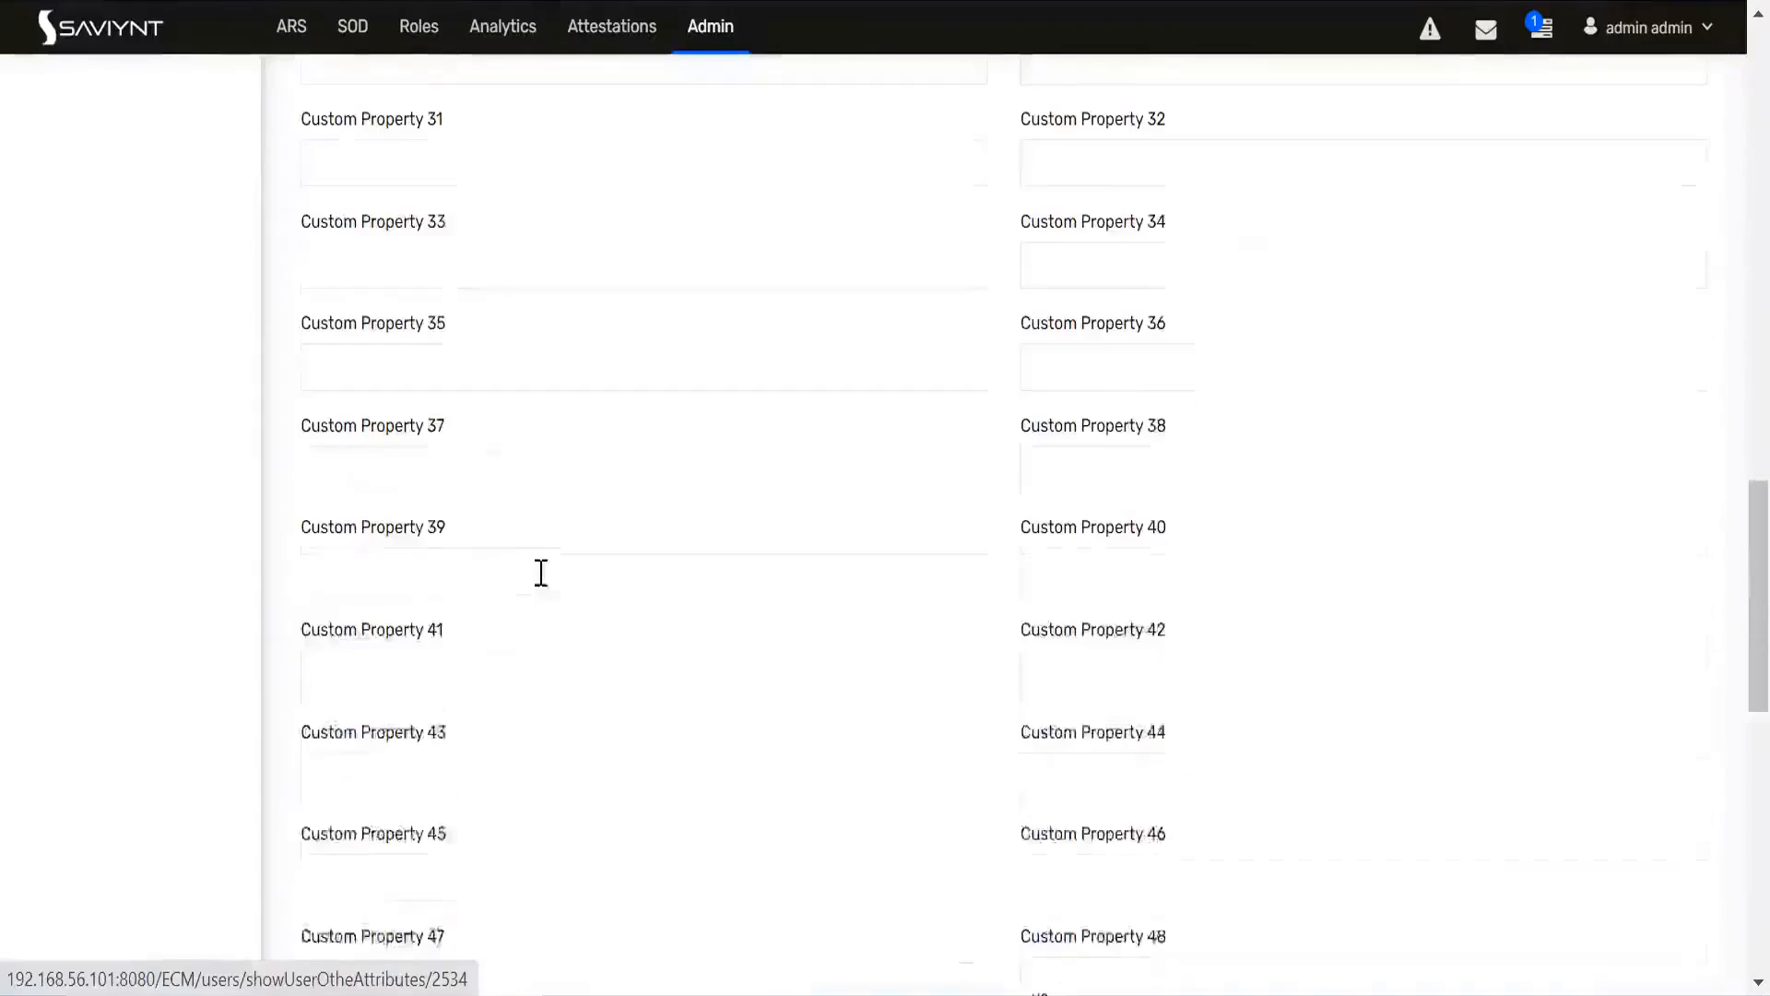
click(518, 325)
text(sdsdsdgsd)
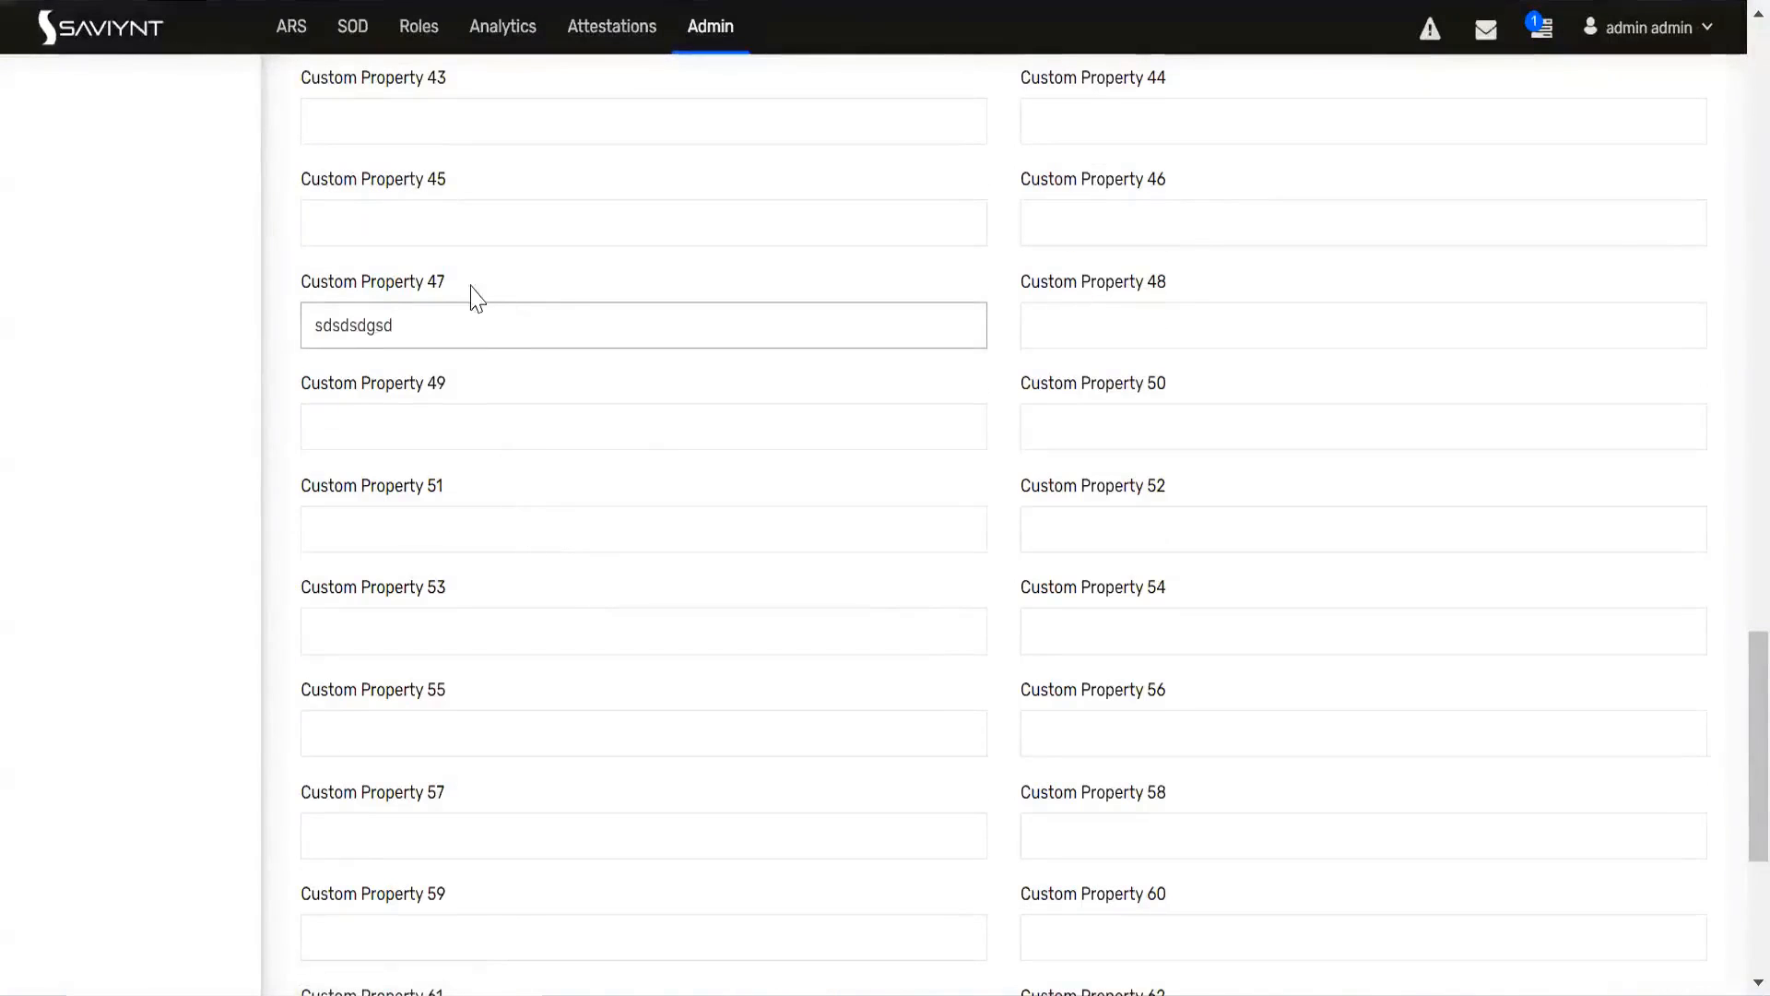
drag(446, 282, 283, 297)
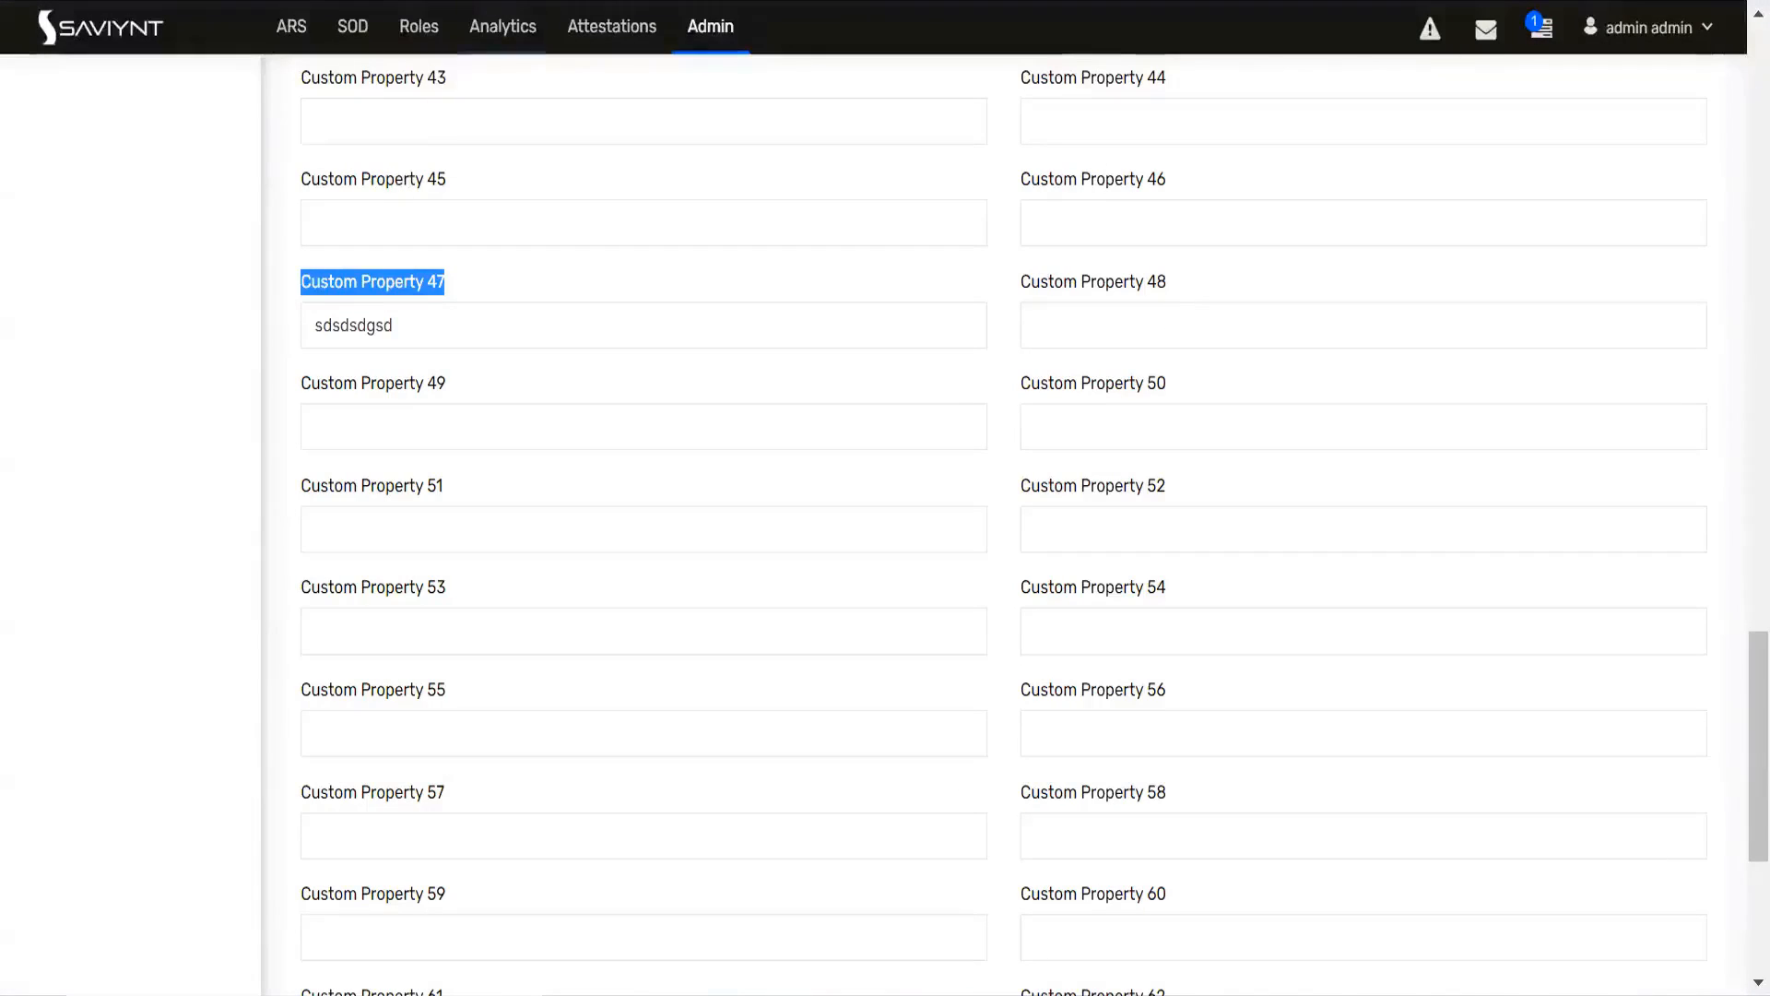
Step: Return to the user update rule and set its action to Re-run Selected Technical rules
key(ctrl+Tab)
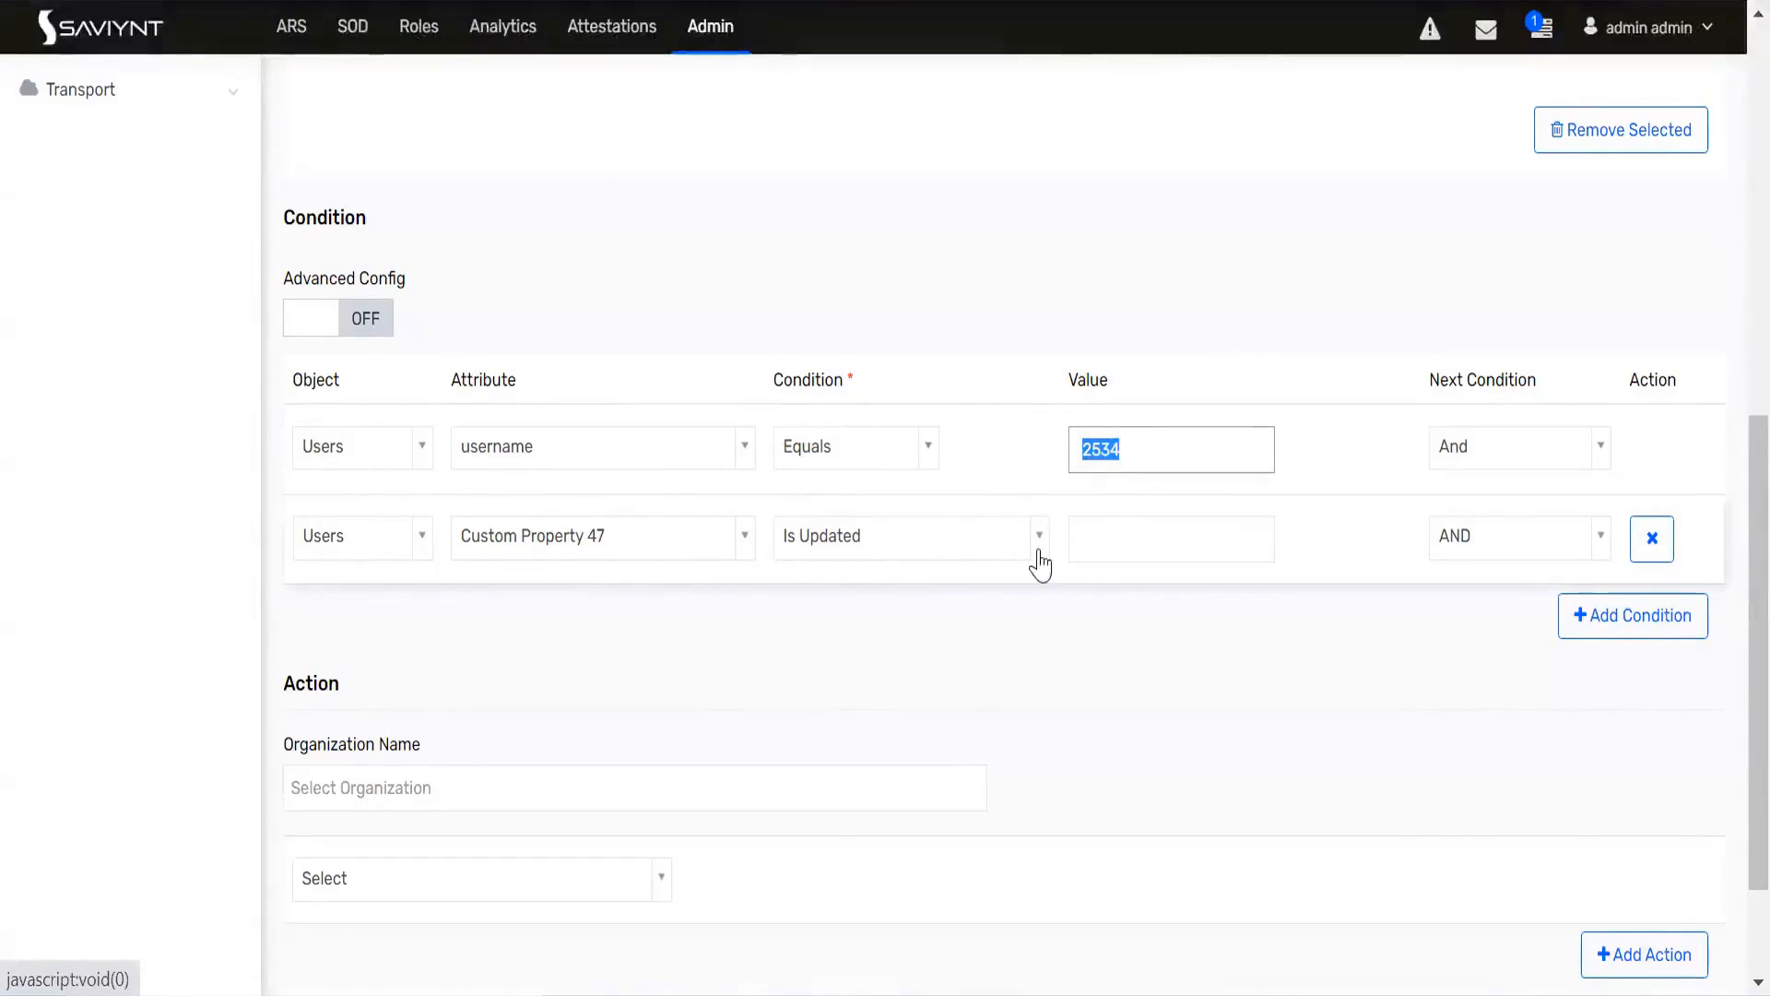
scroll(765, 646, down, 2)
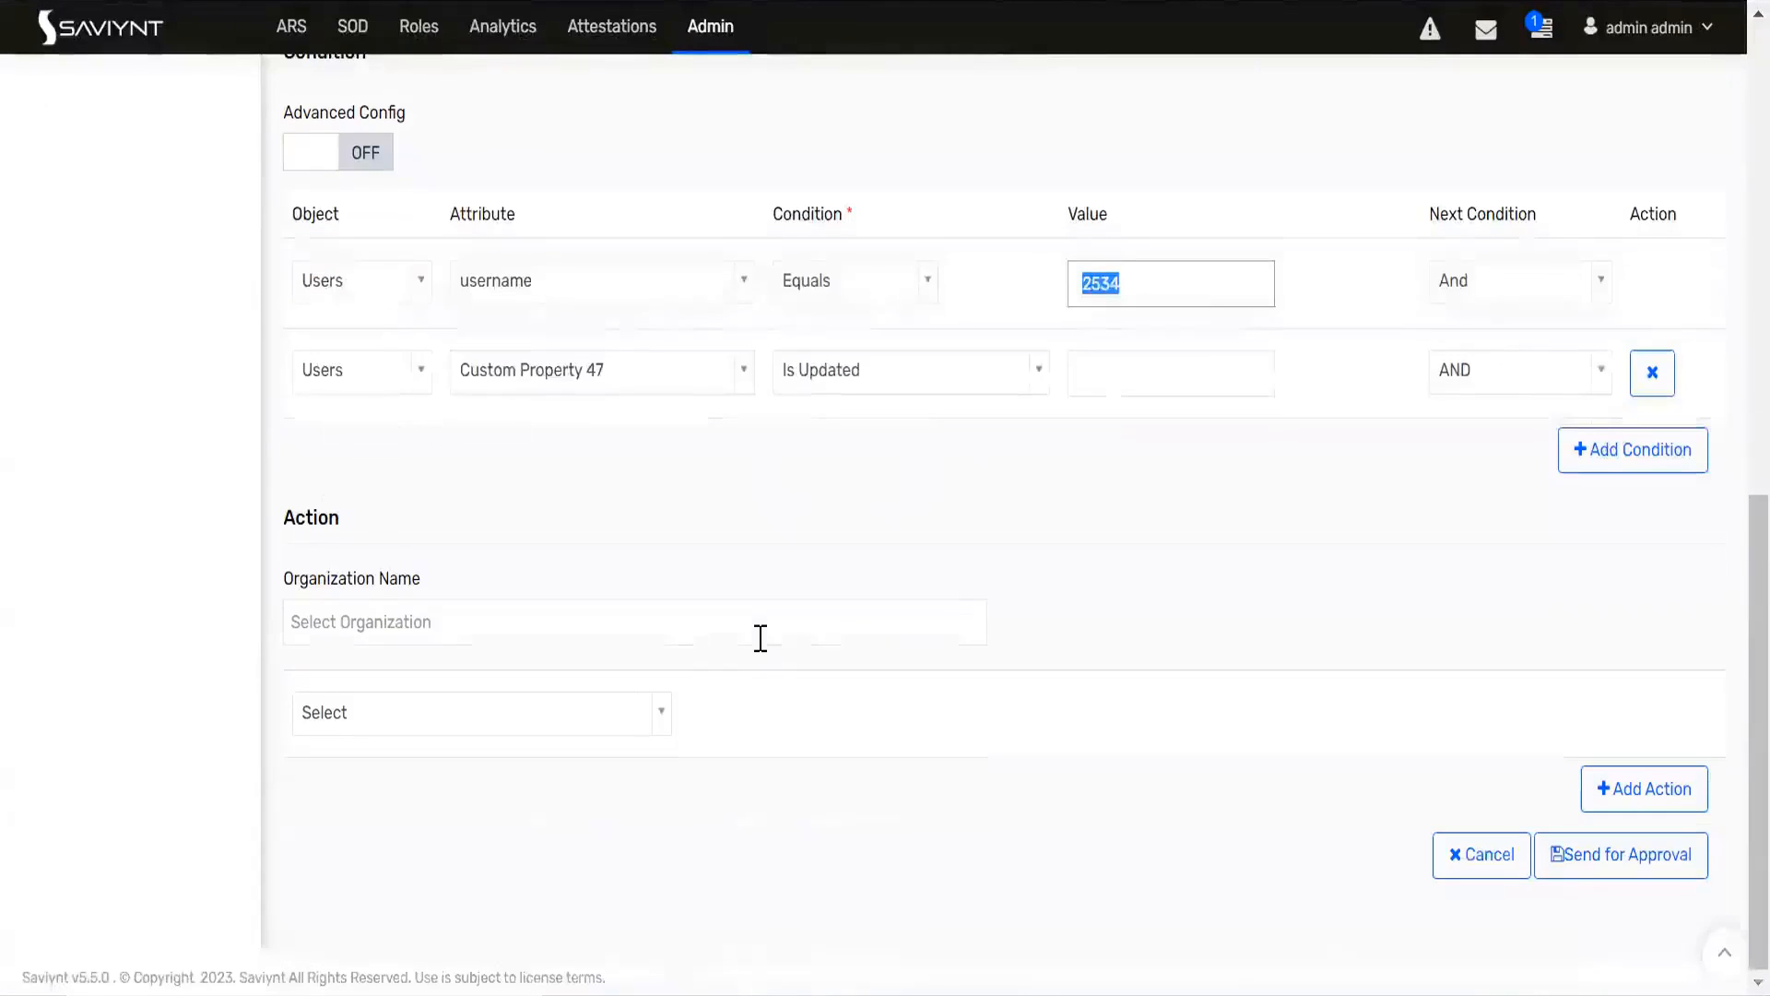
click(660, 733)
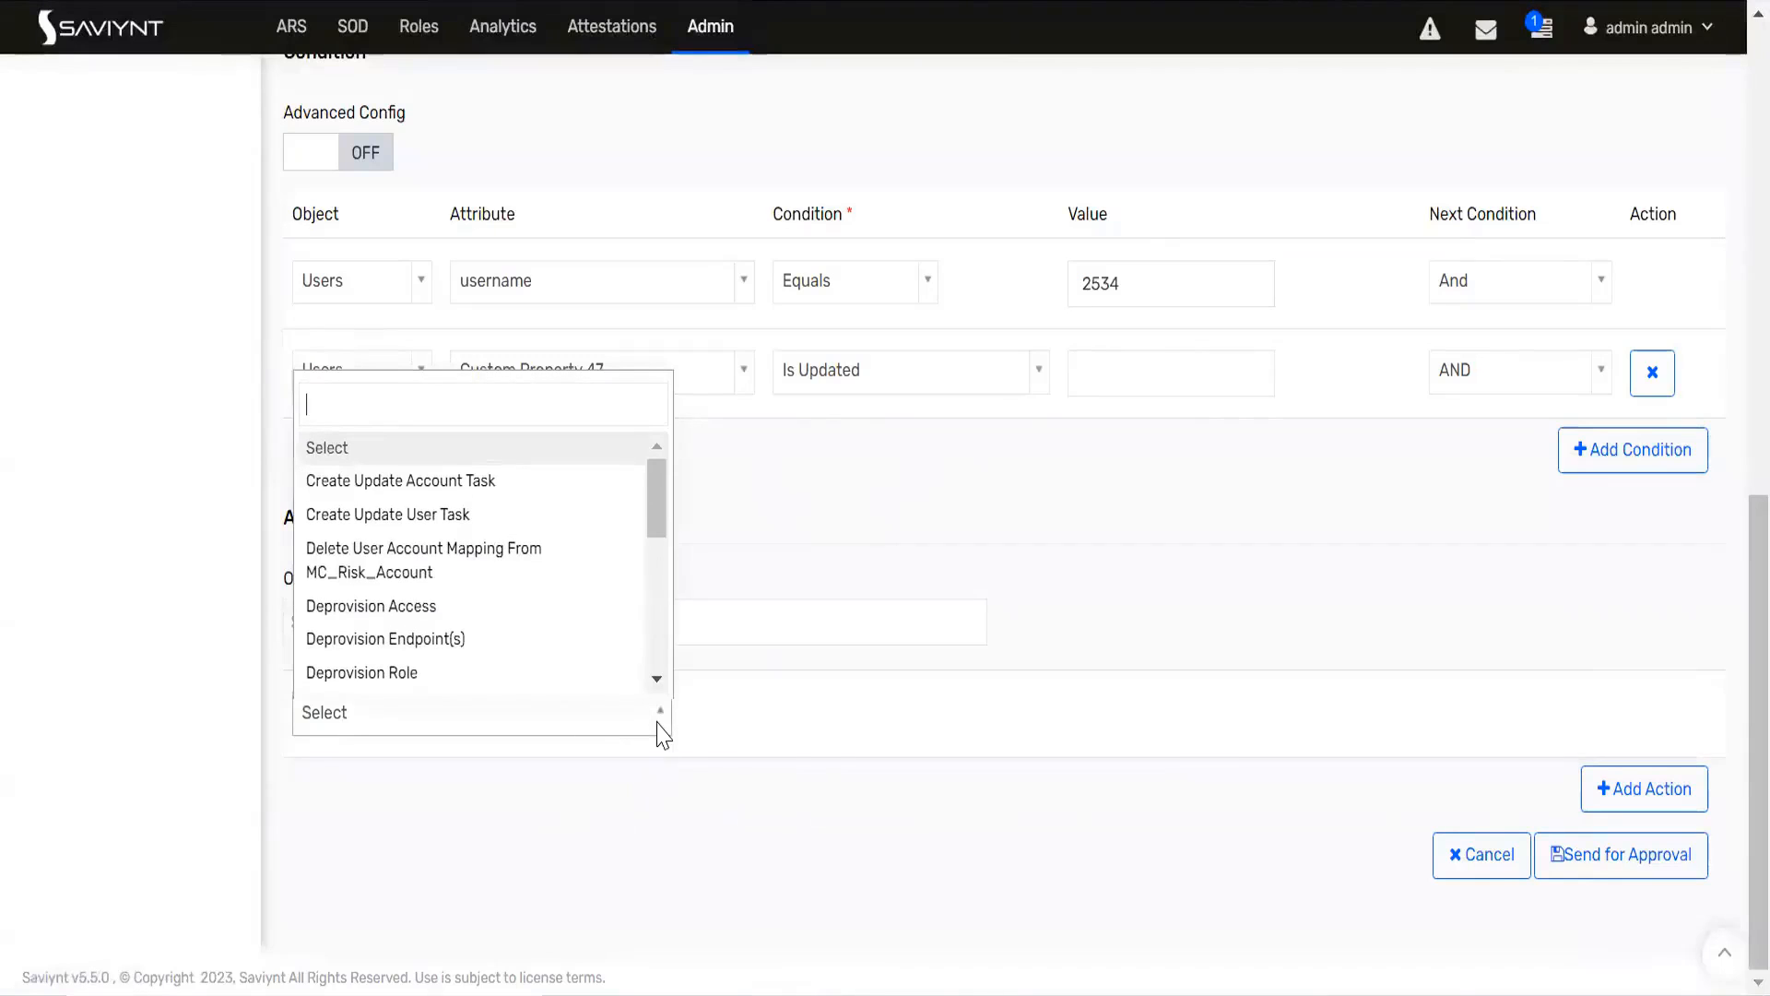
text(re)
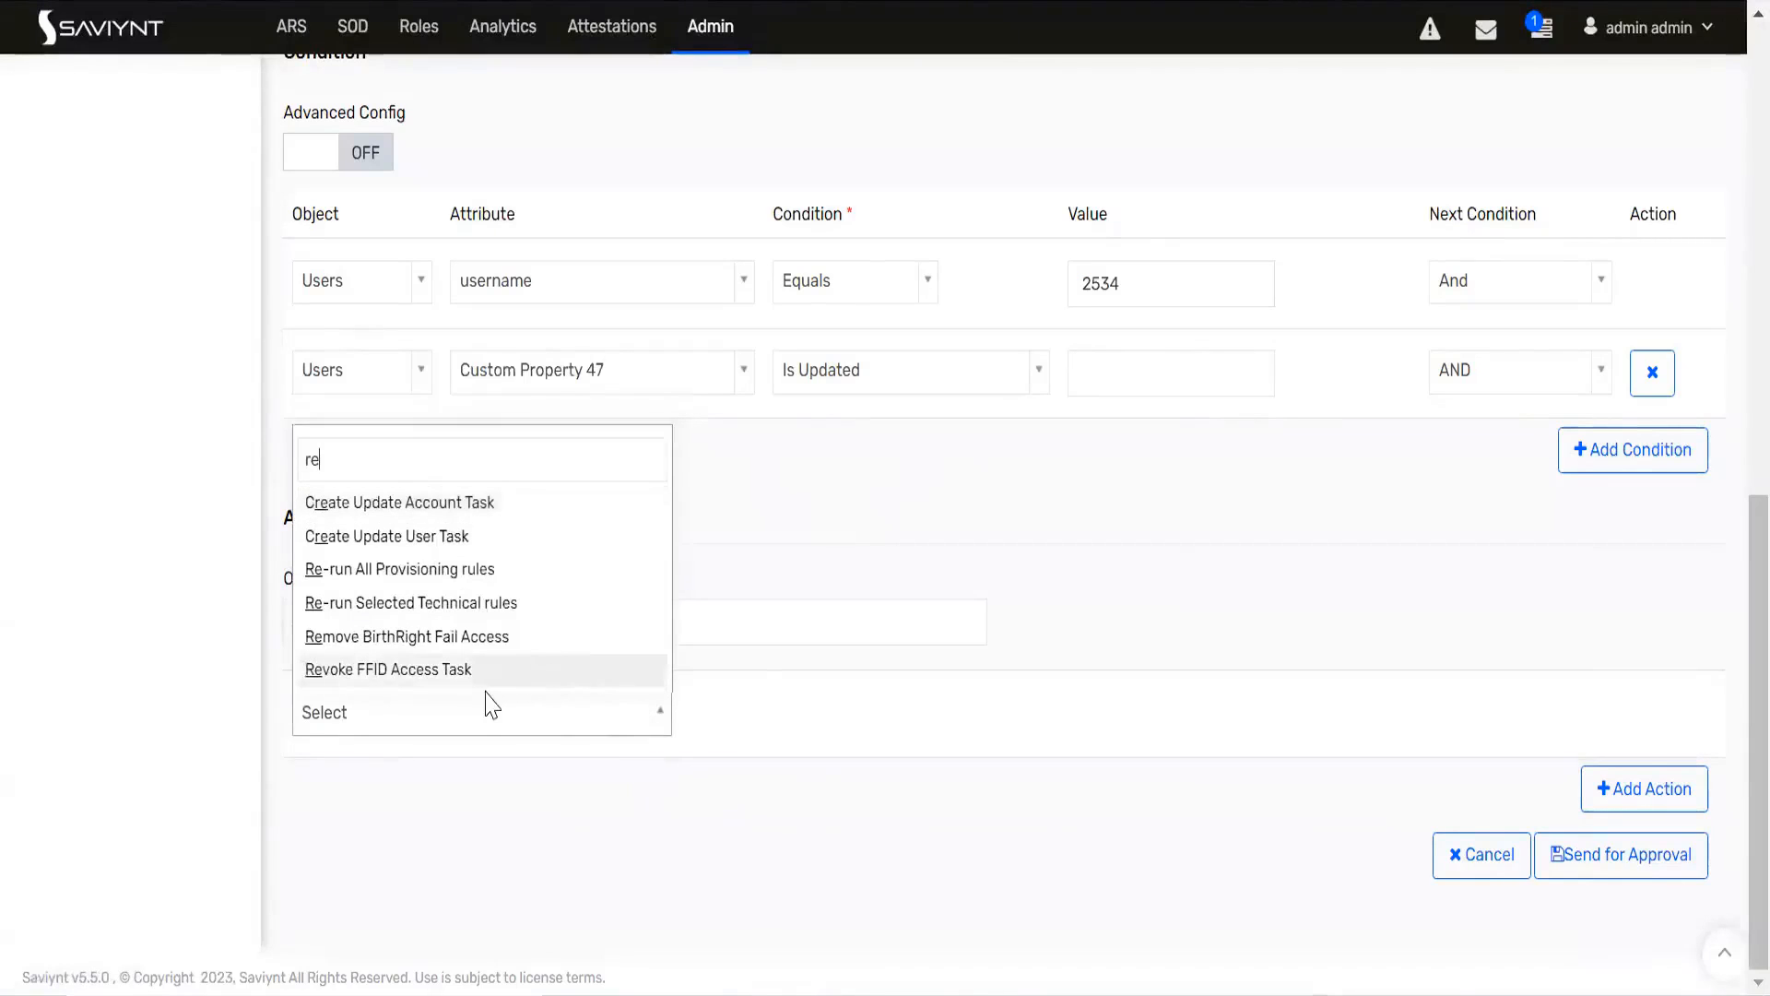
click(467, 602)
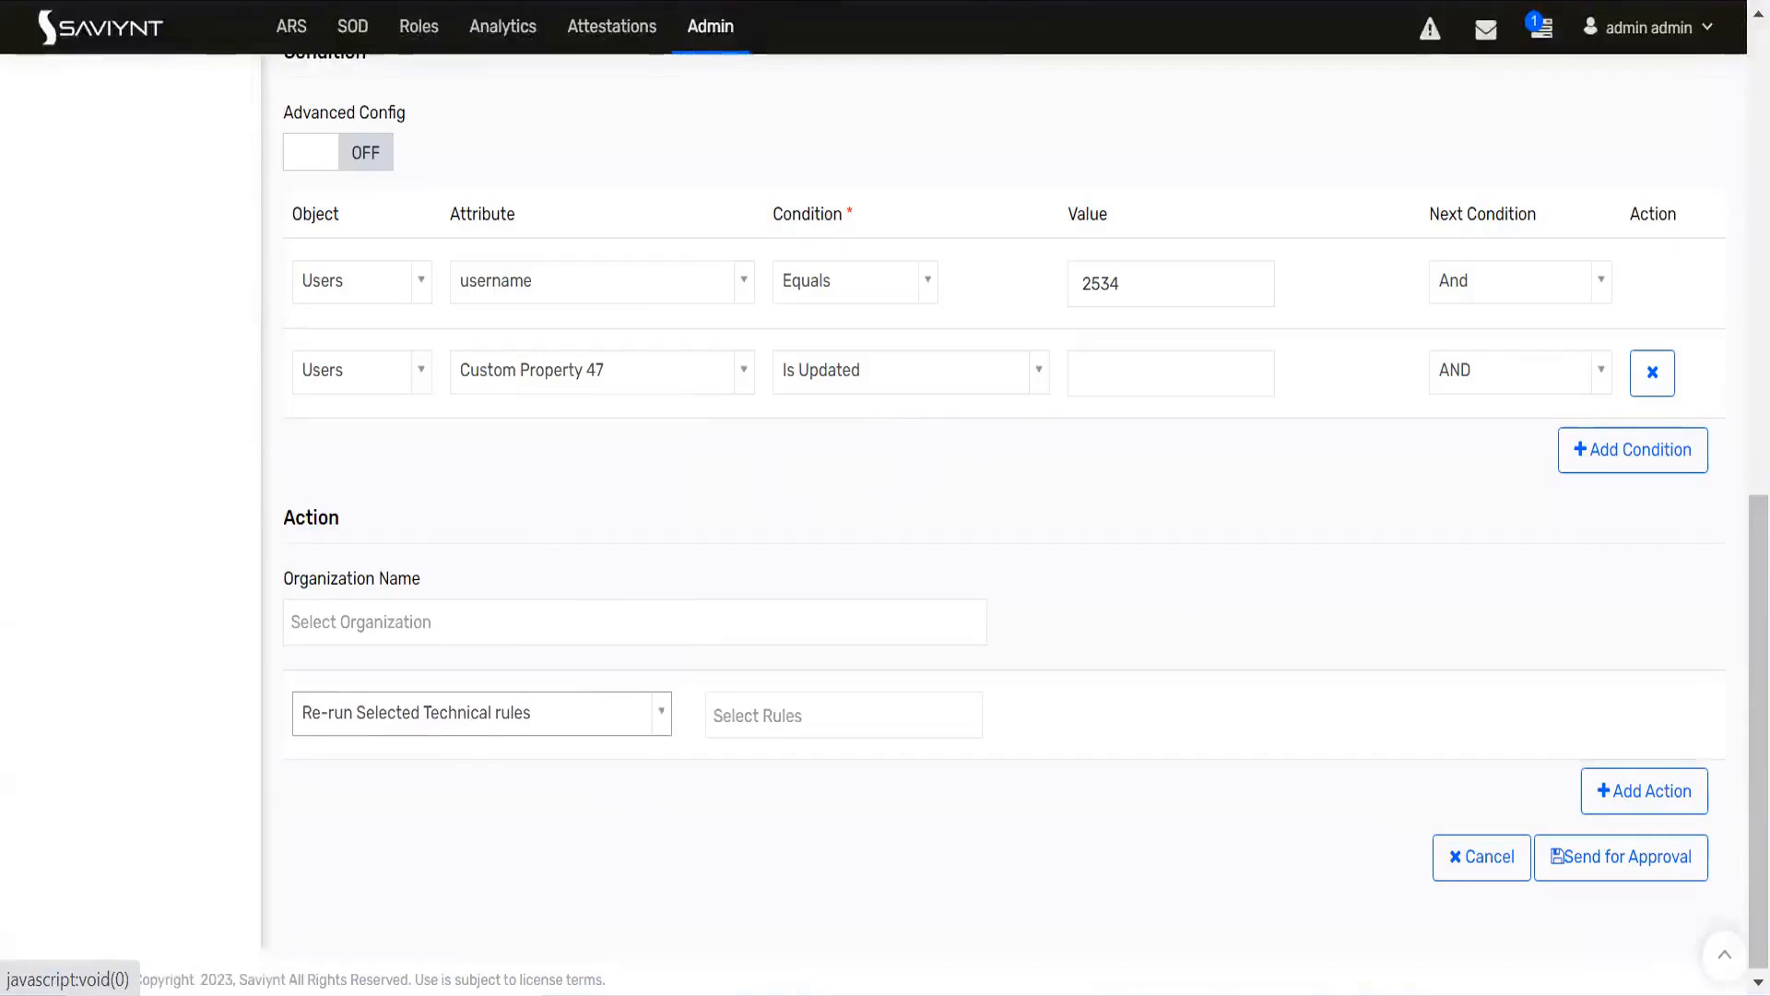
Step: Check the name and condition of the CTC BirtghRight technical rule
key(ctrl+Tab)
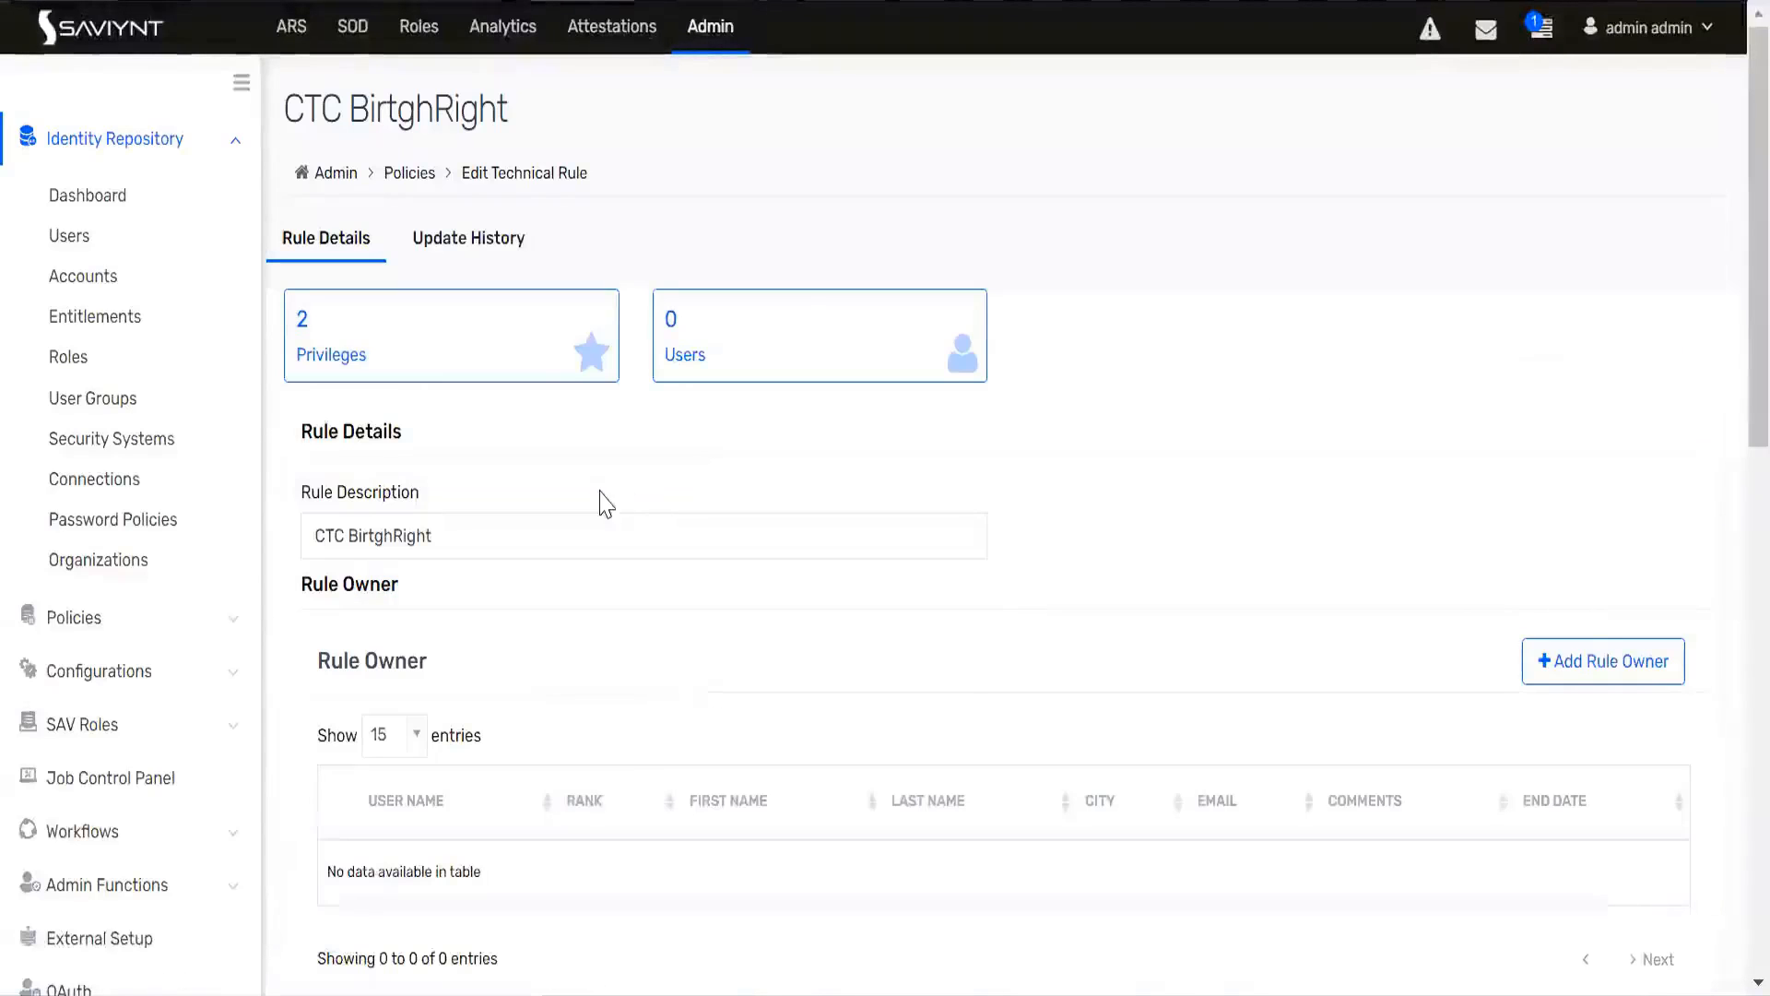
drag(319, 106, 508, 107)
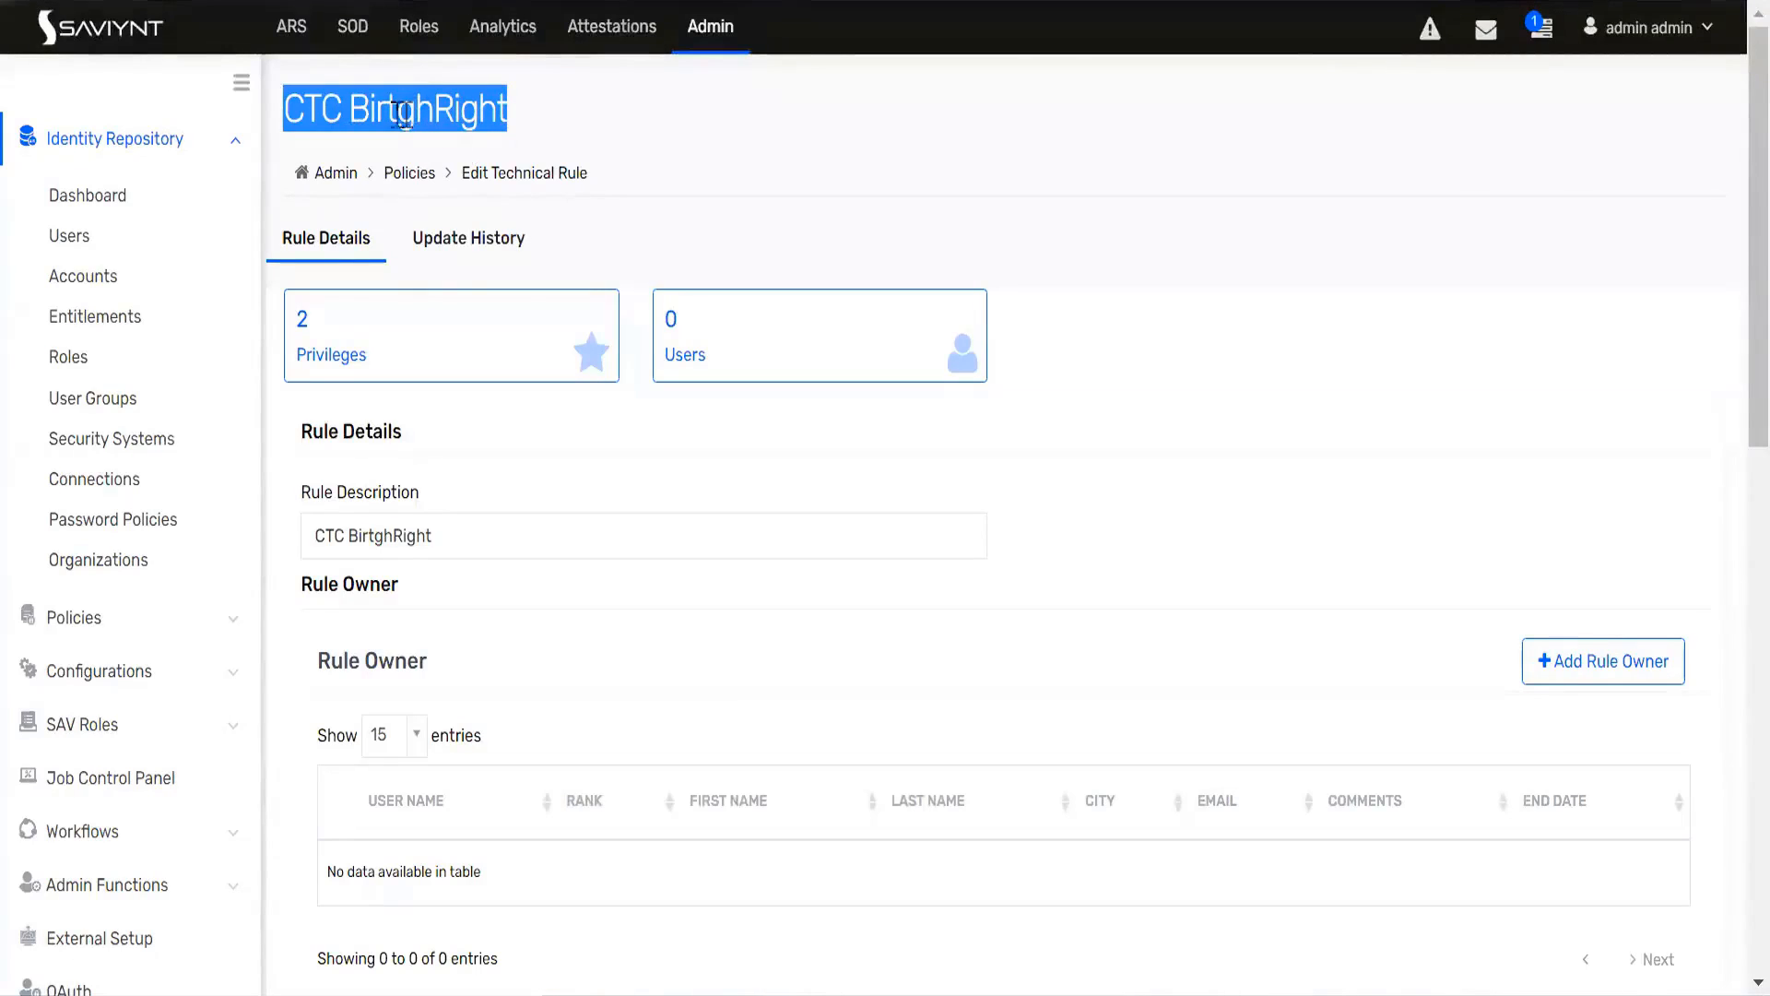
scroll(510, 480, down, 7)
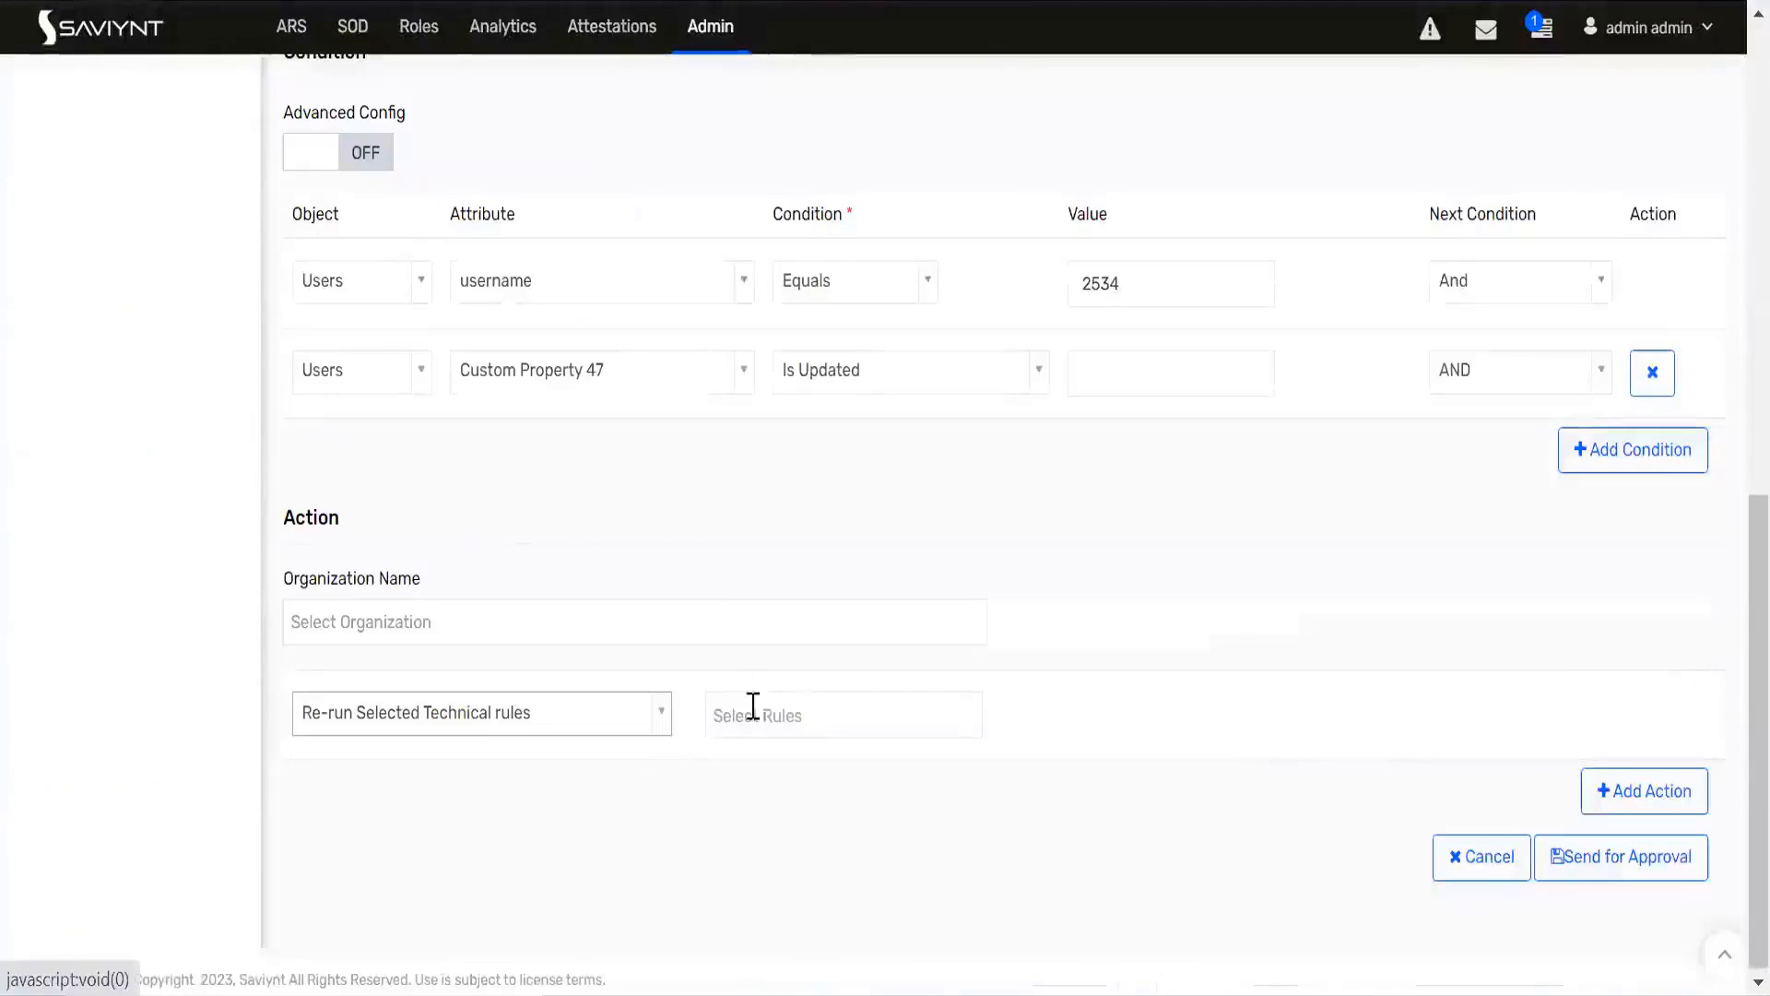
Step: Choose CTC BirtghRight as the technical rule to re-run and send the user update rule for approval
click(756, 712)
text(ct)
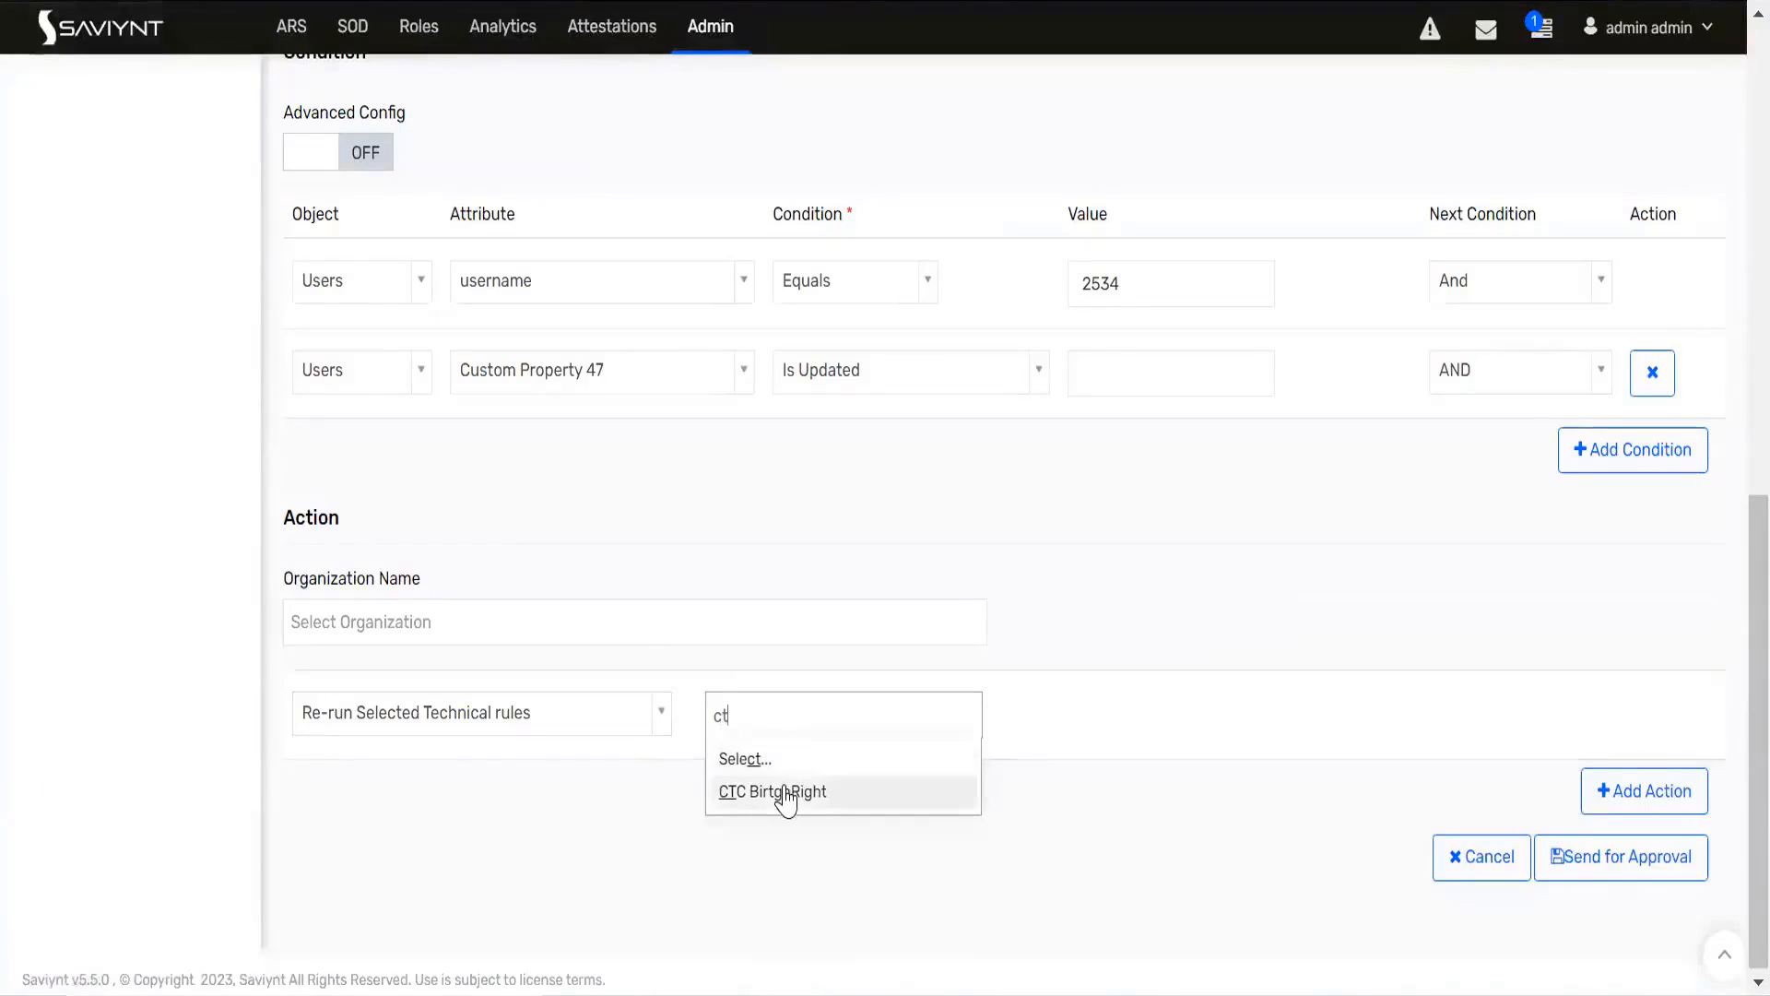
click(784, 793)
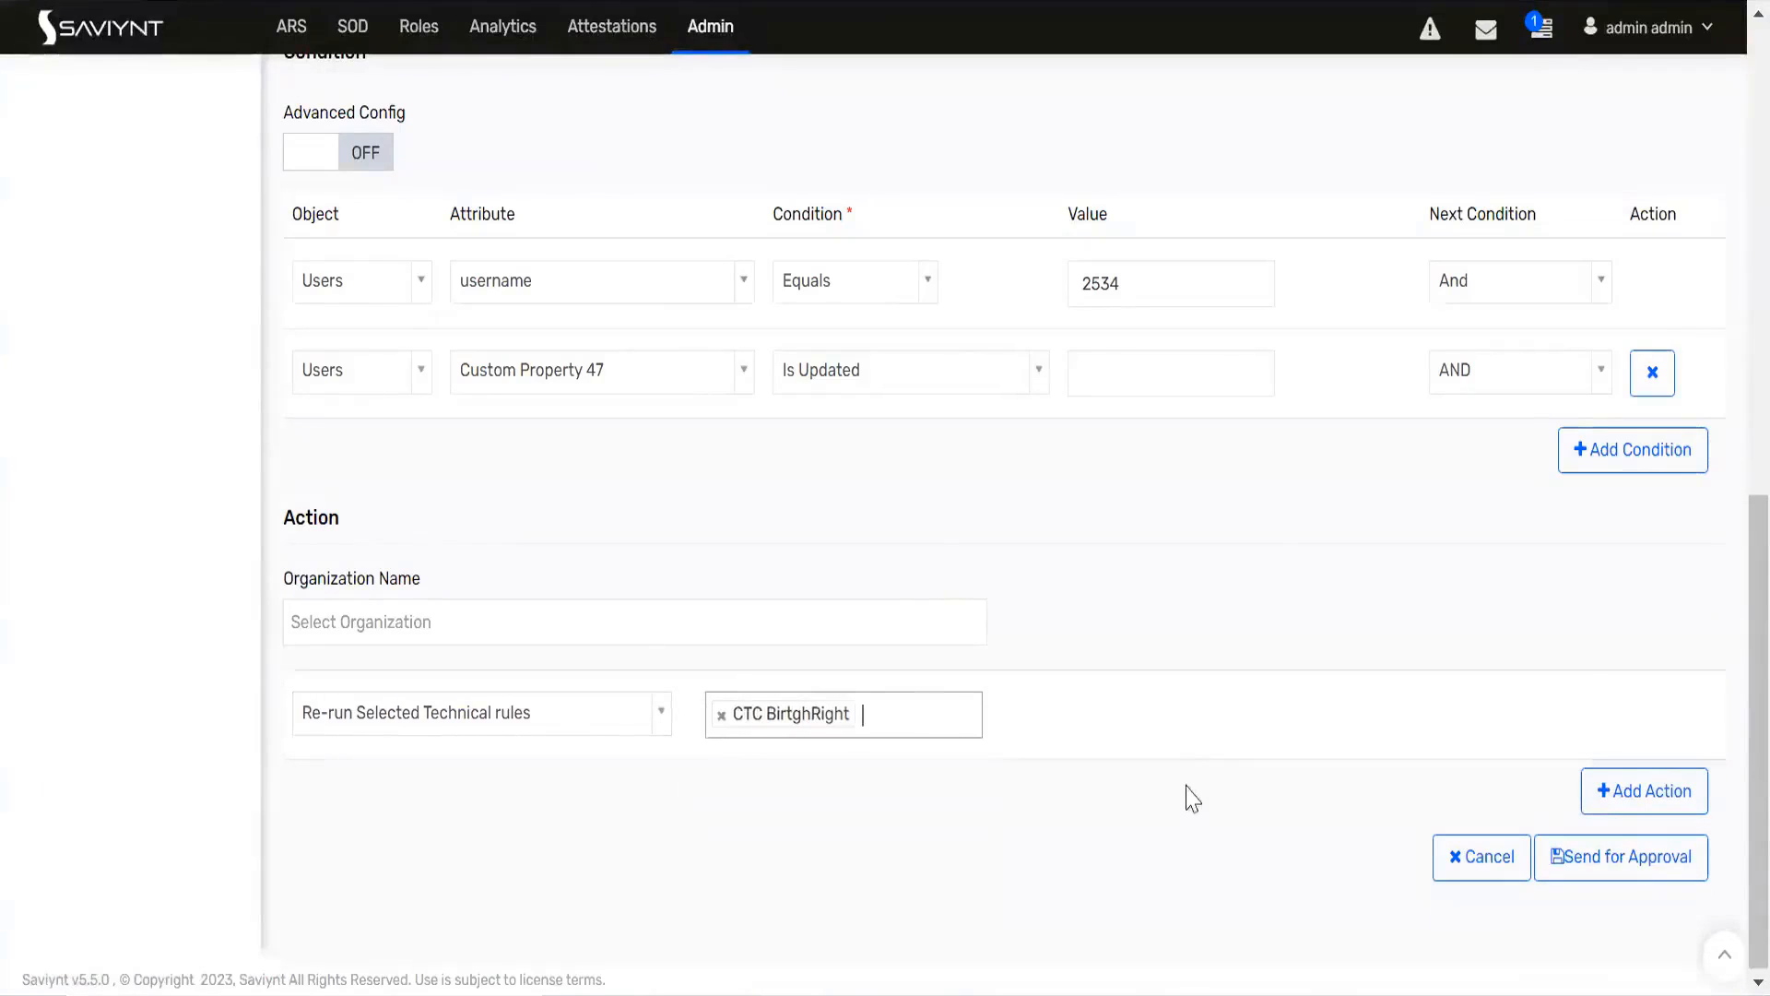
click(1620, 876)
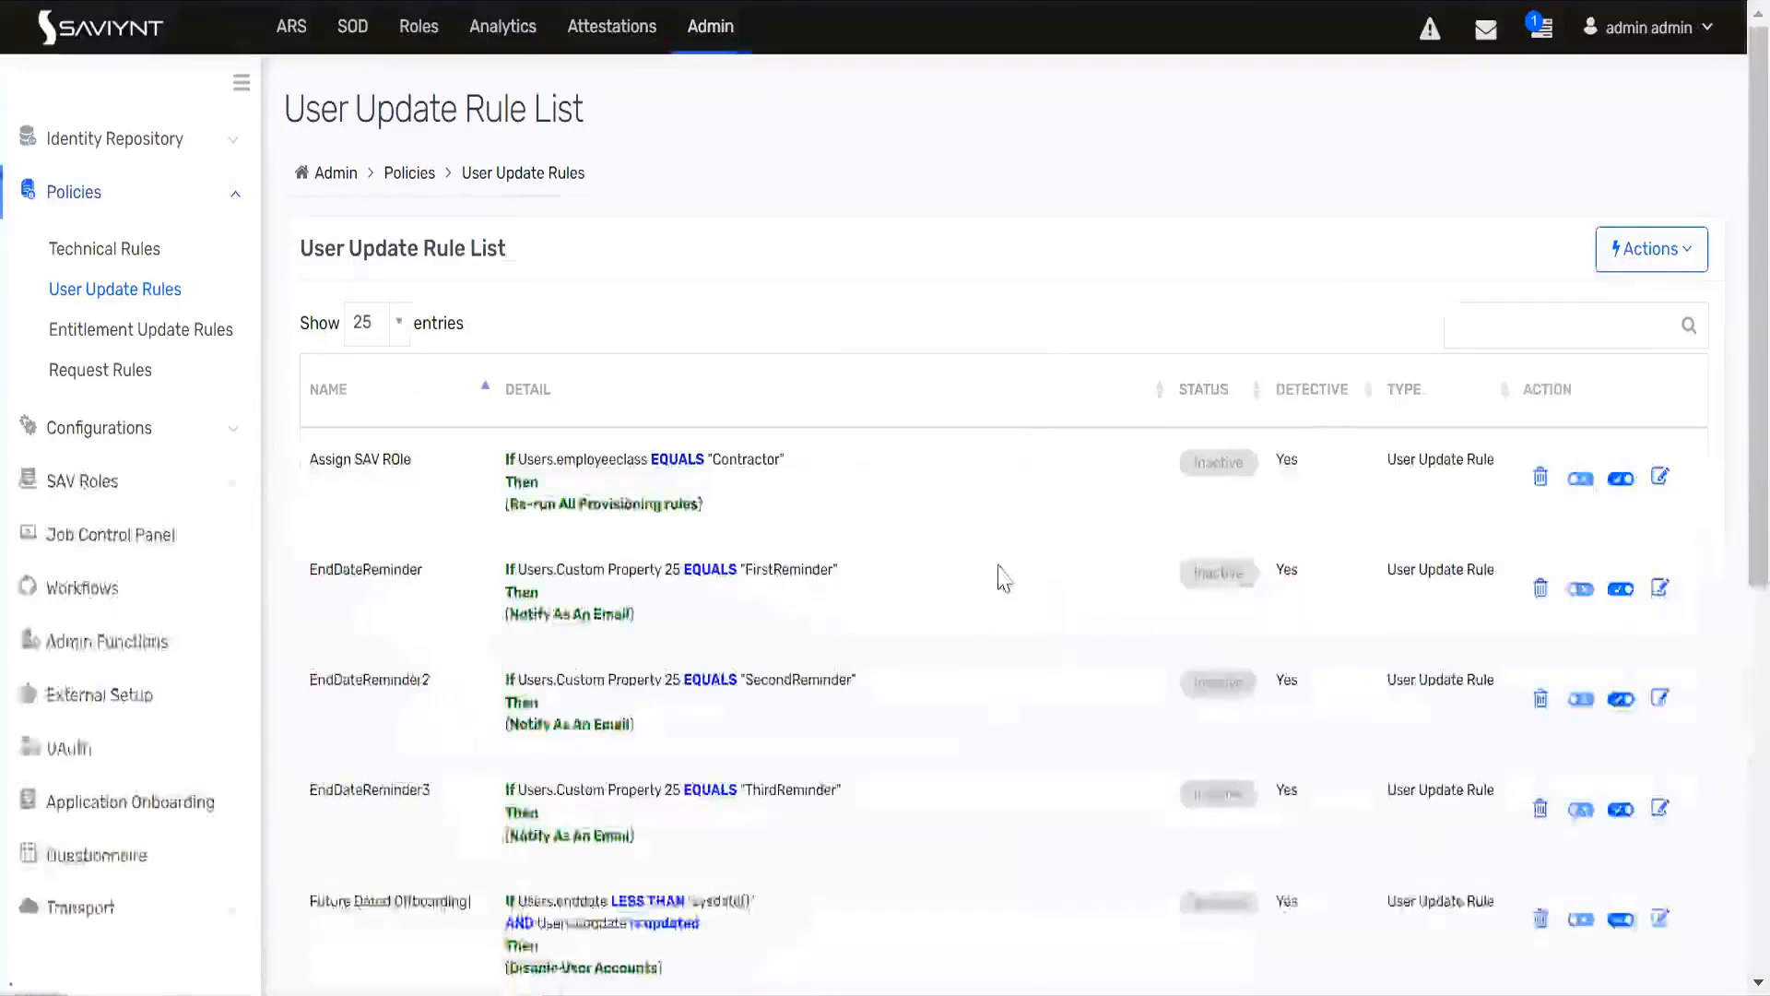
Step: Find the database-trigger_CF rule in the User Update Rule List and review its logic
scroll(1000, 573, down, 7)
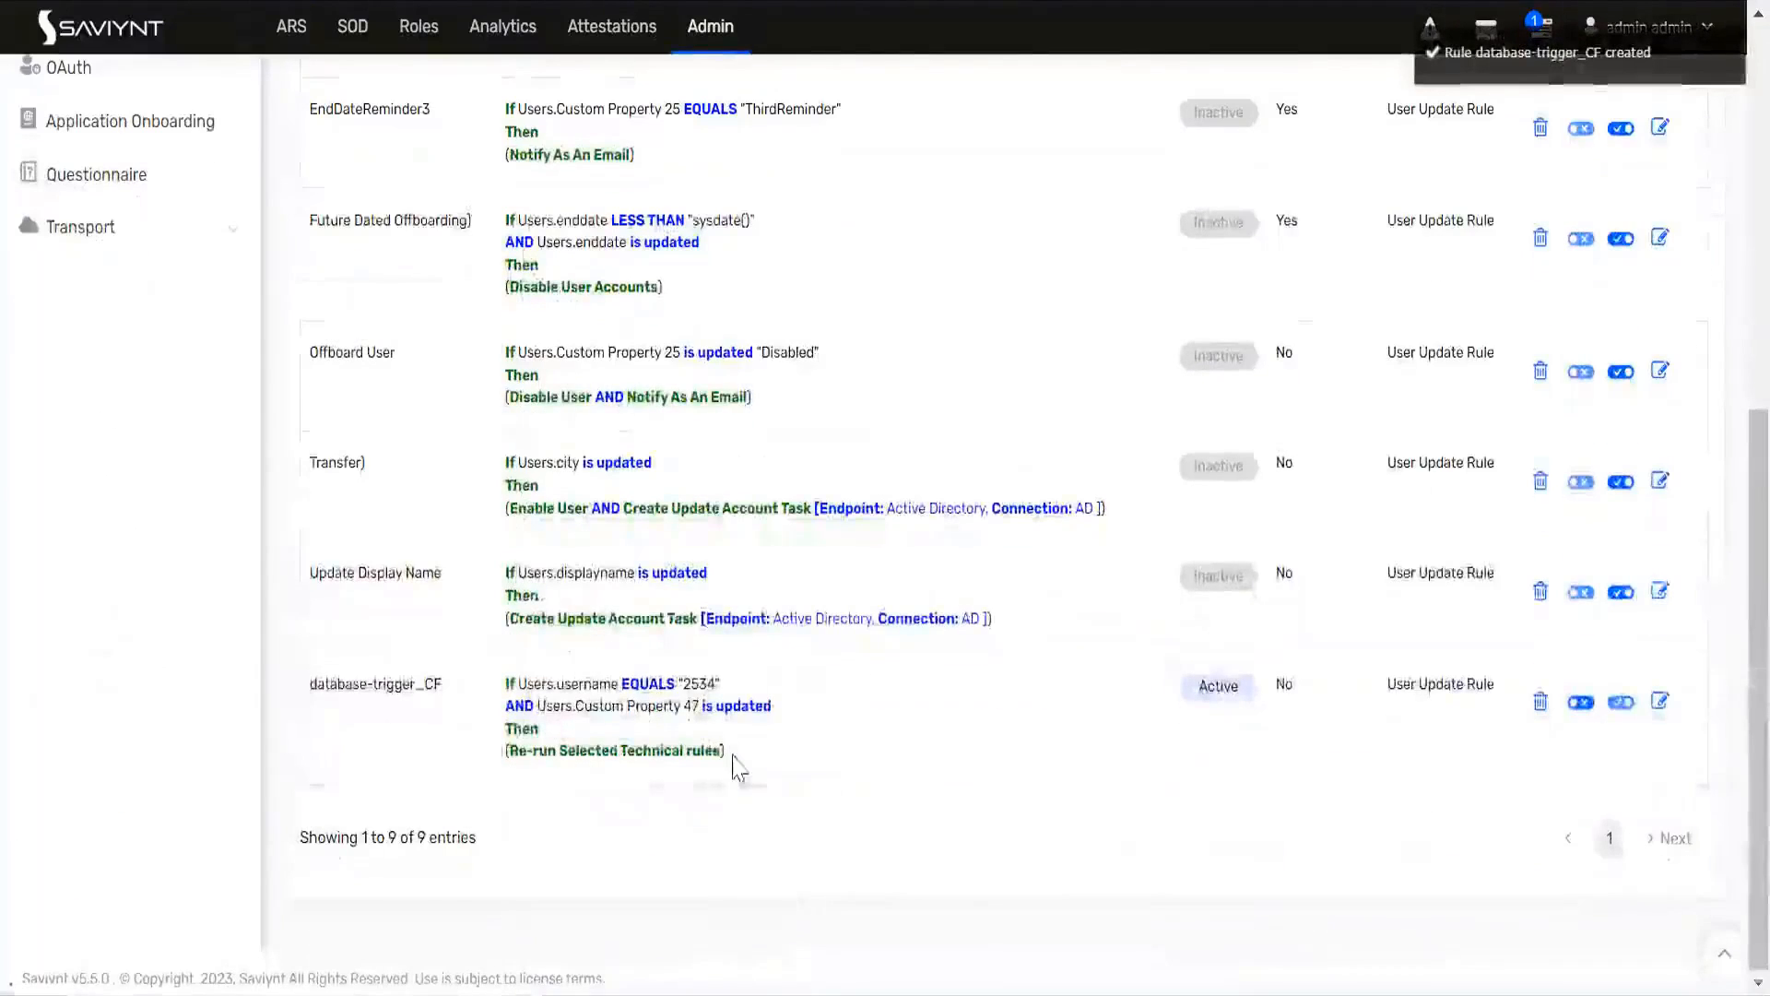
drag(711, 755, 316, 679)
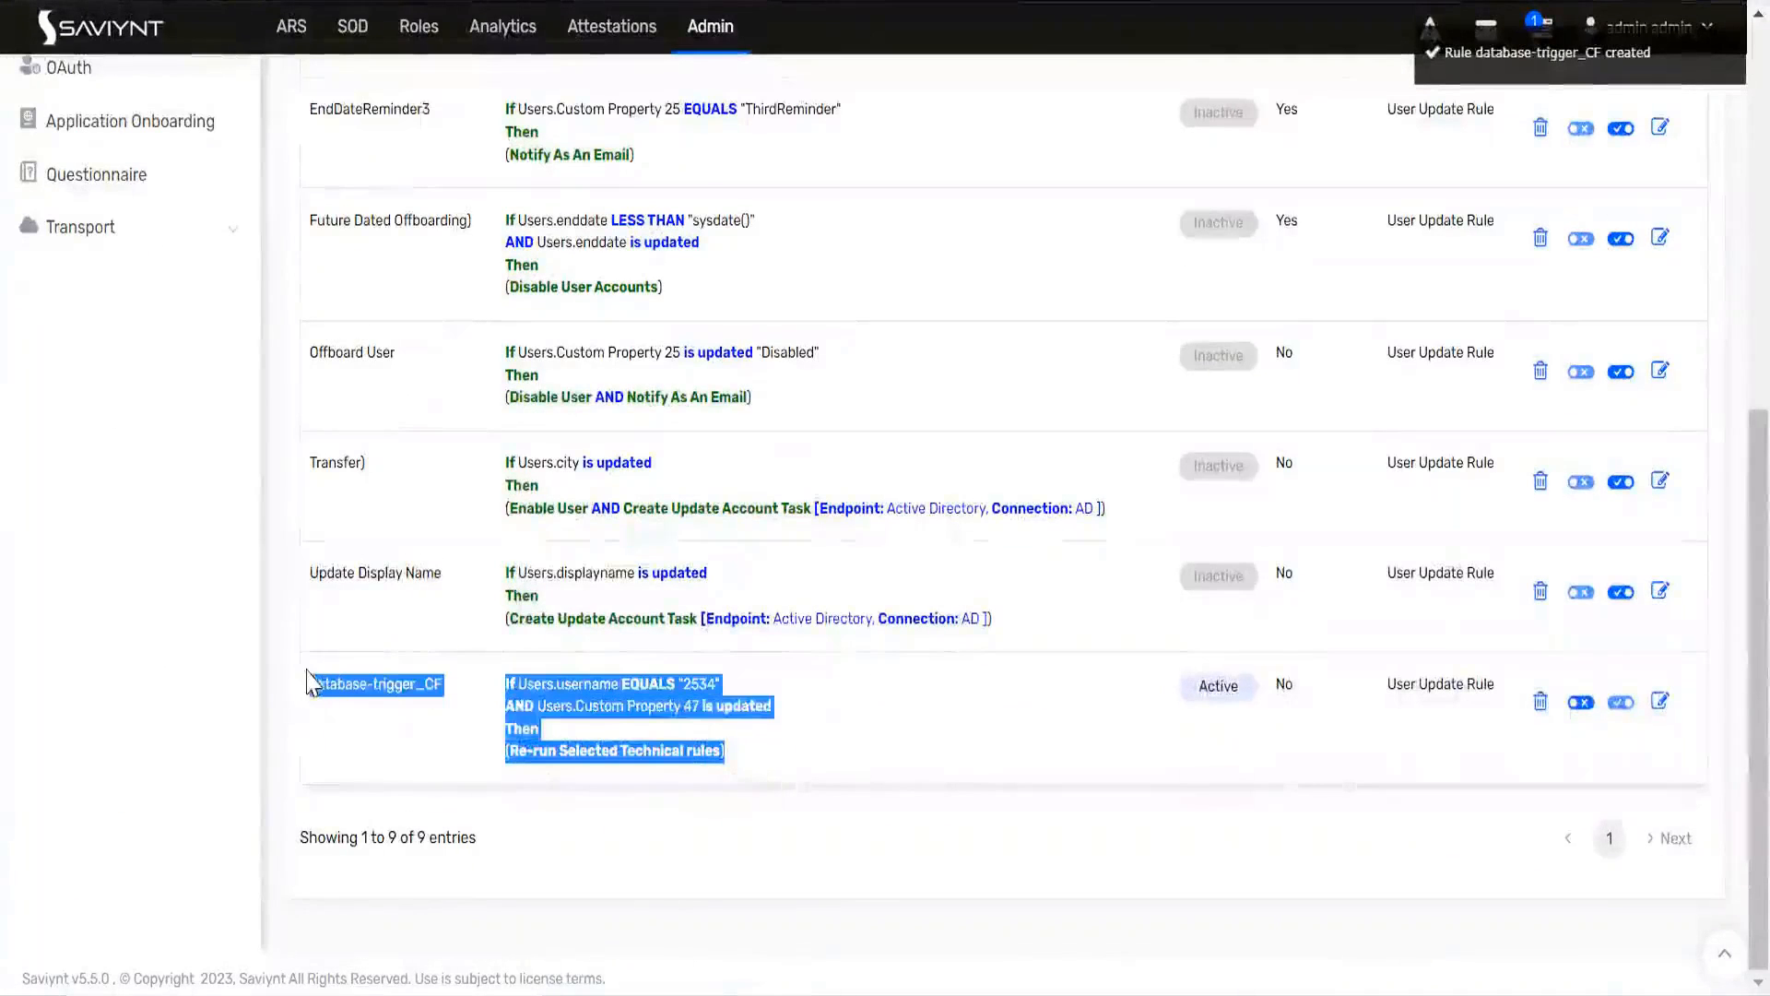
click(401, 745)
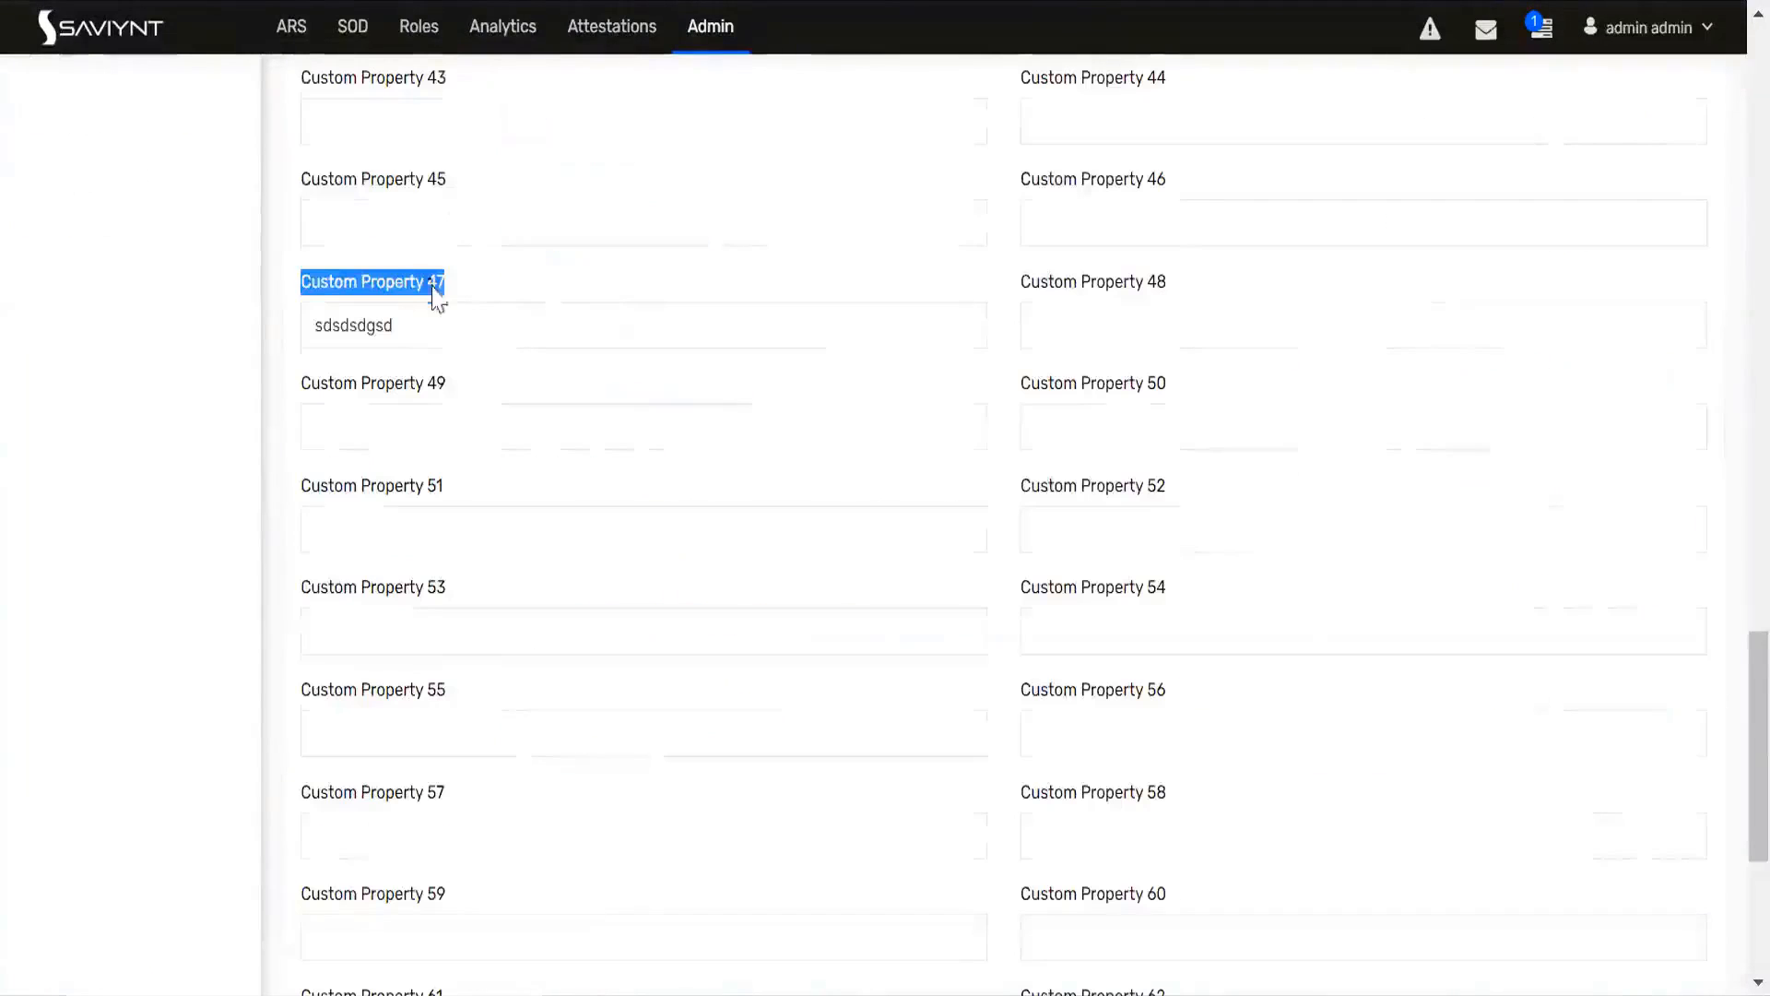
Step: Review the Custom Property 47 value in the rptest10 user's other attributes
scroll(466, 265, up, 7)
scroll(469, 251, up, 18)
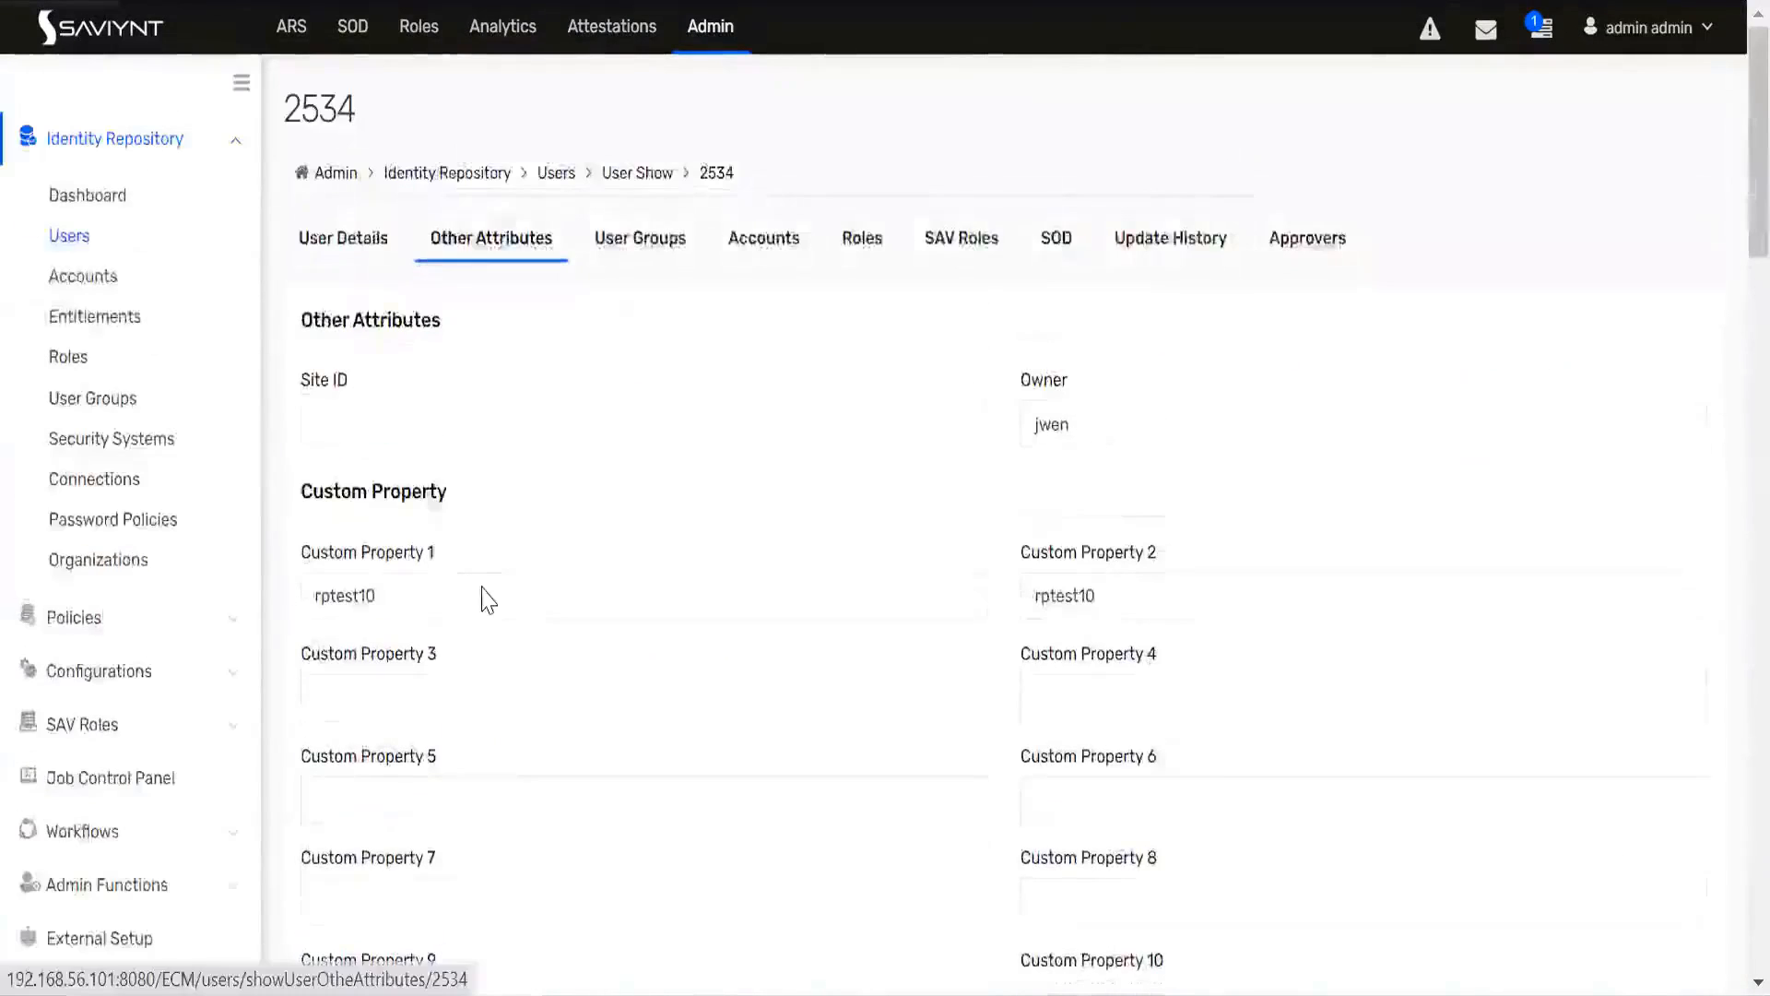
scroll(486, 583, down, 18)
scroll(492, 581, down, 5)
click(415, 489)
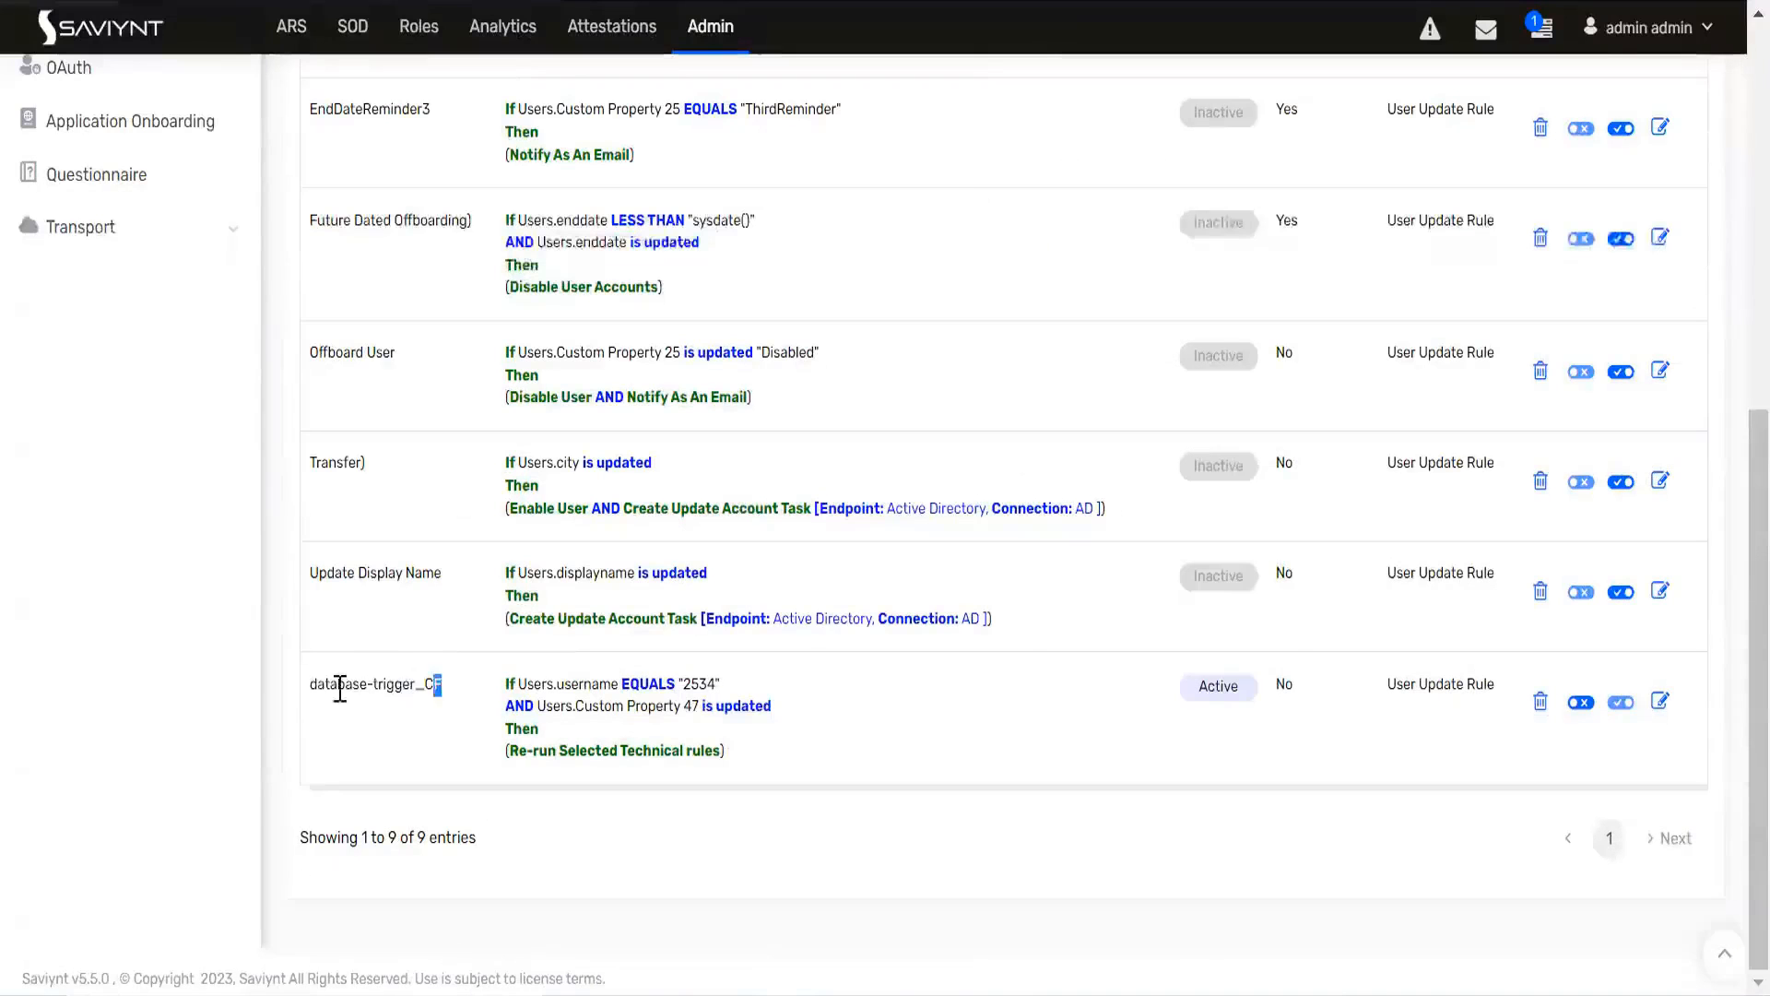
Step: Open the database-trigger_CF rule for editing and review its conditions and action
drag(442, 684, 311, 701)
click(394, 735)
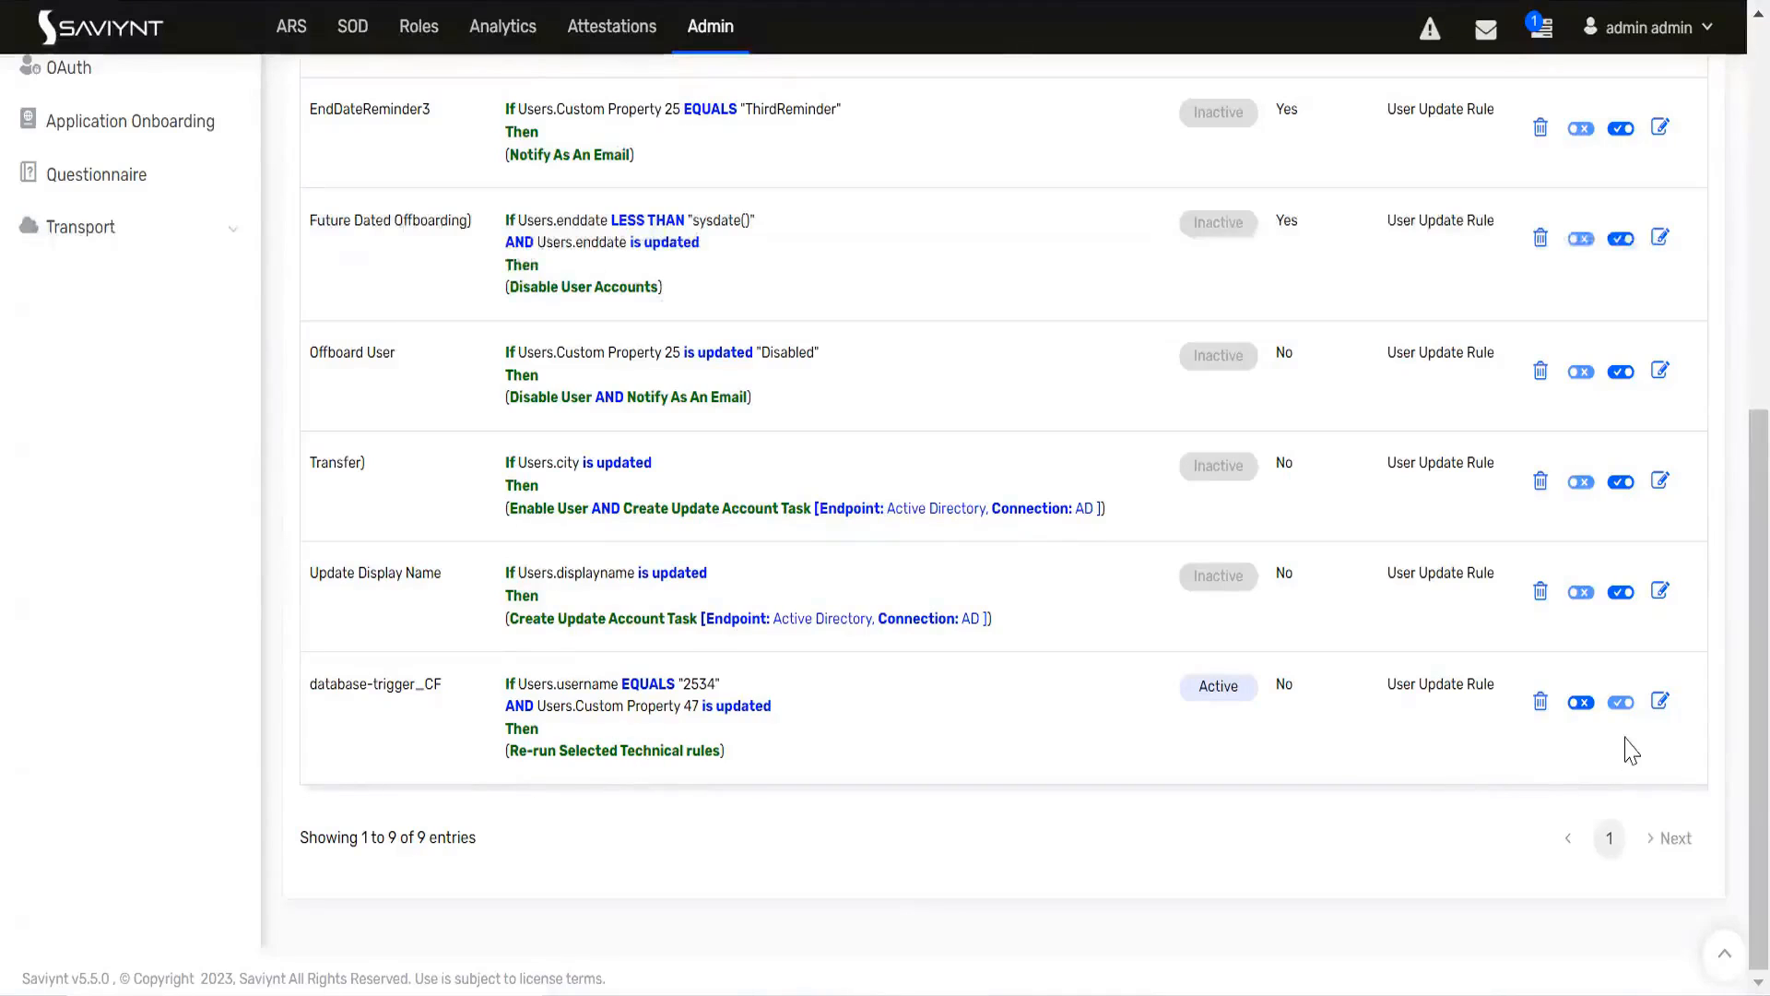
click(1660, 701)
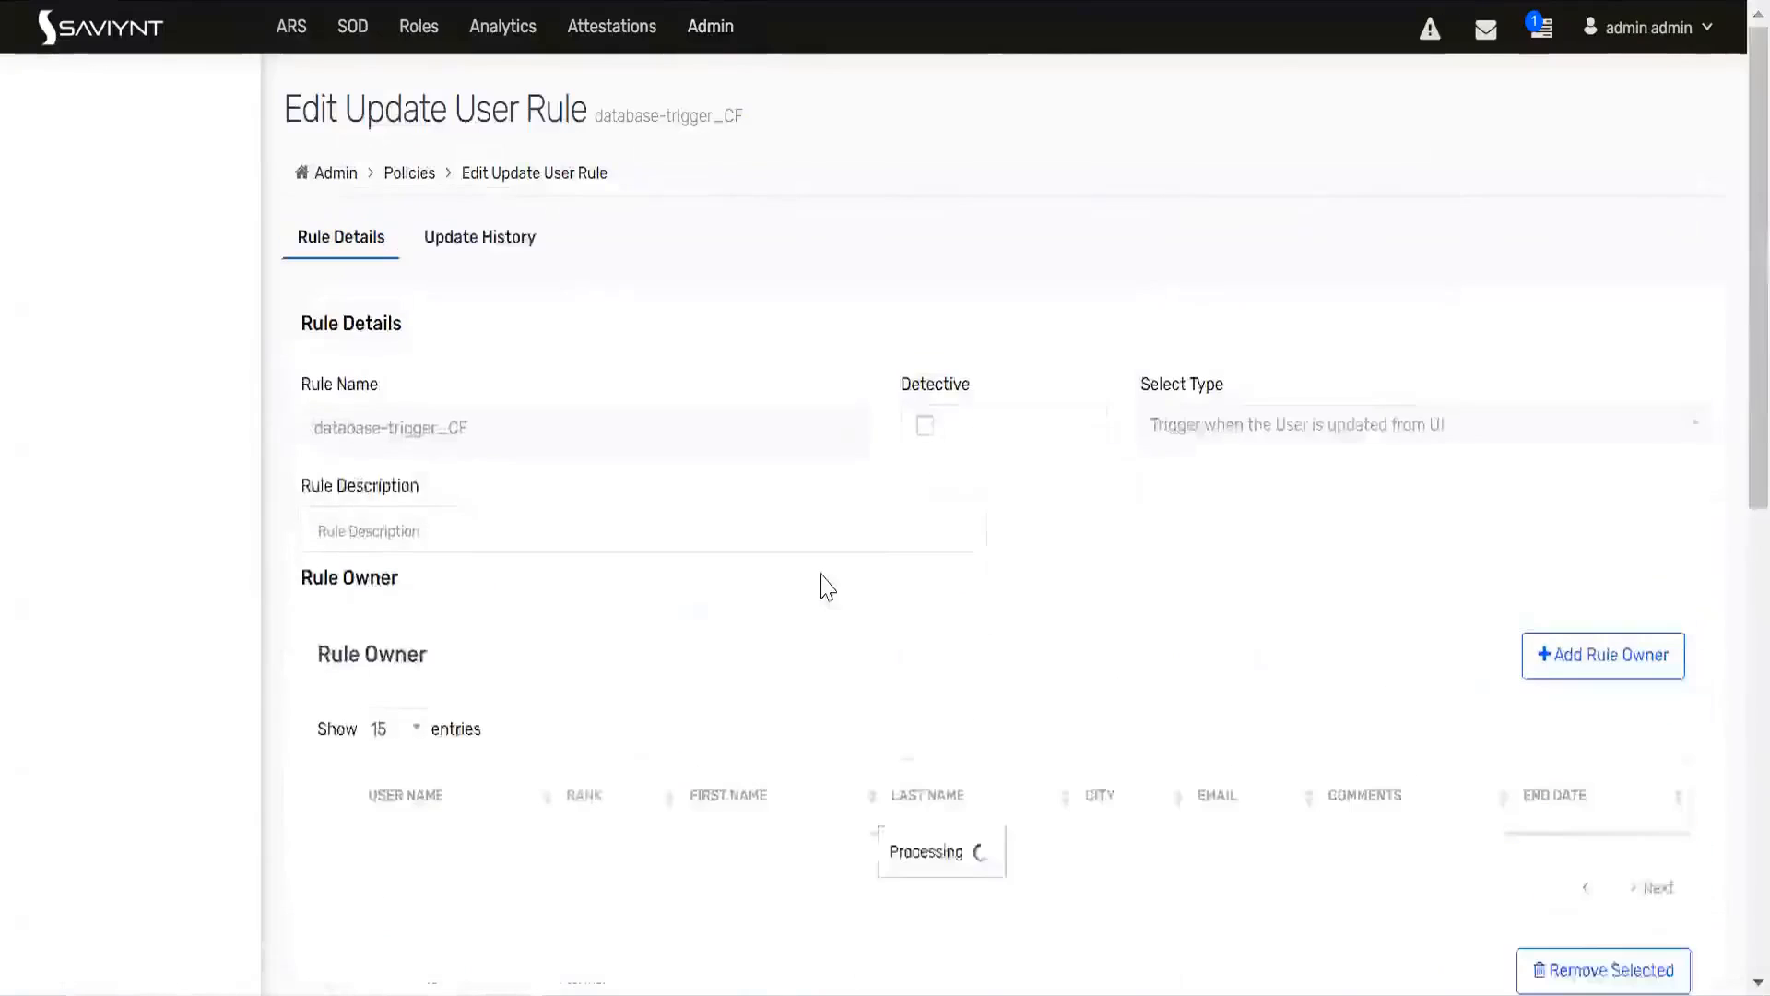
scroll(825, 590, down, 10)
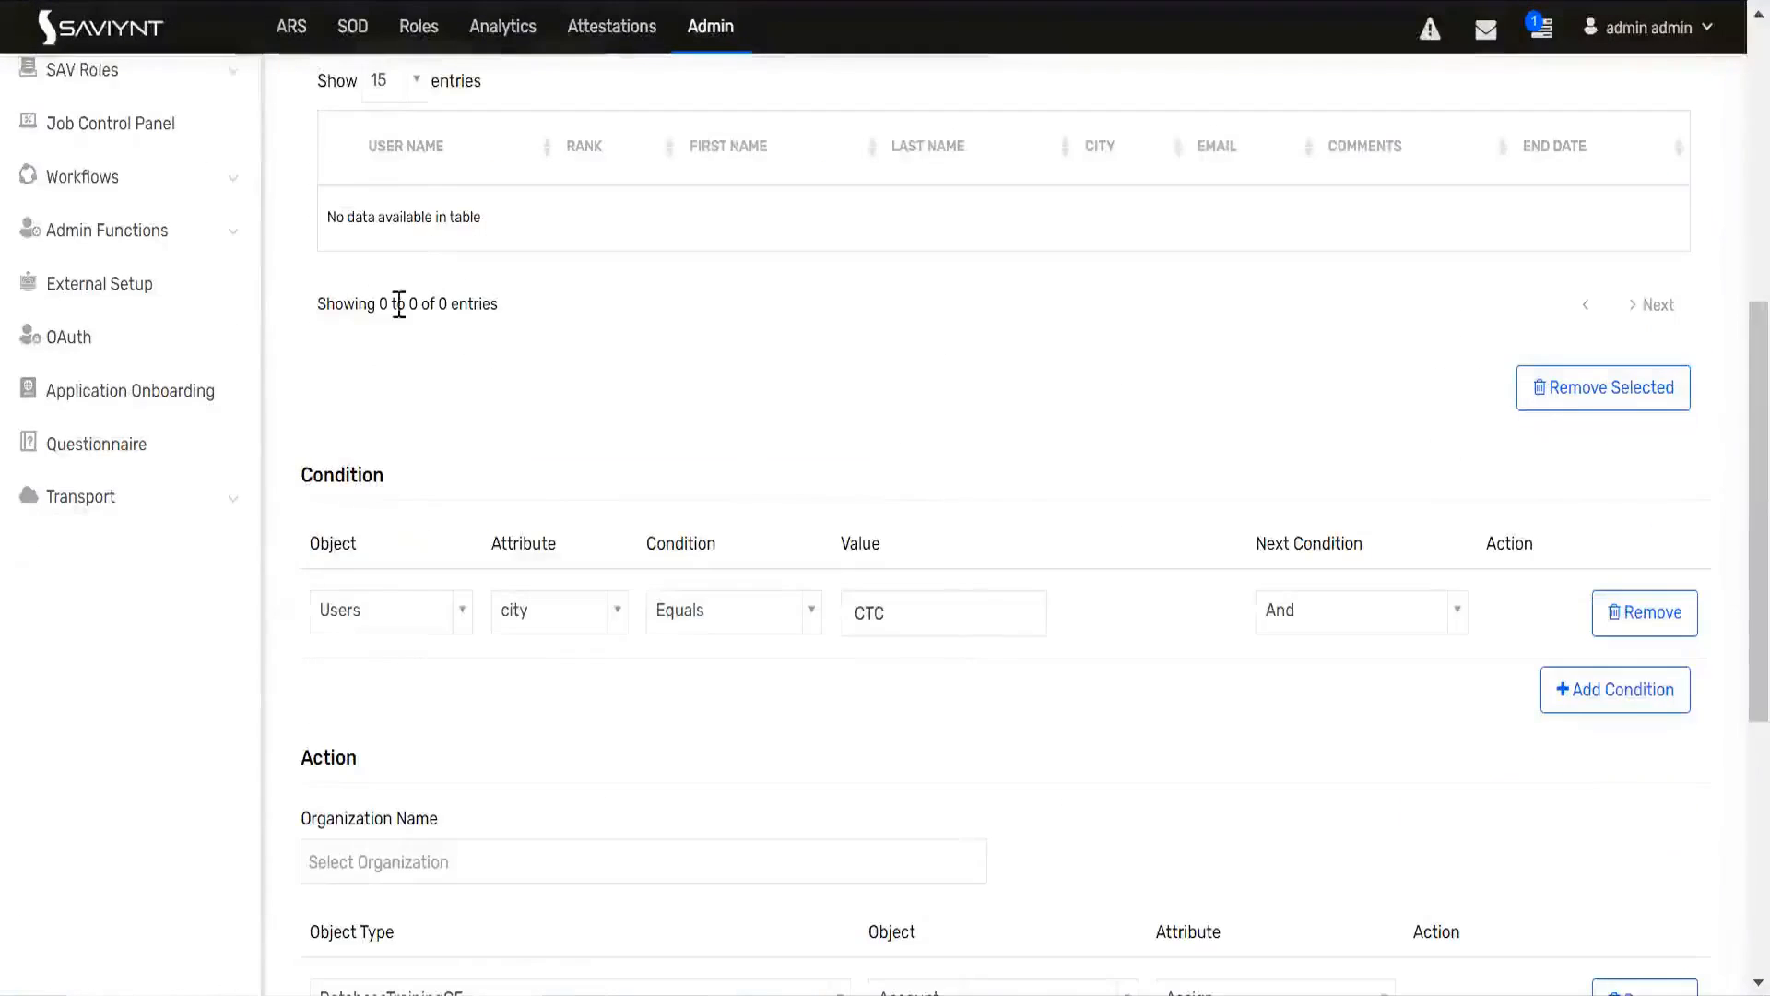
scroll(395, 301, up, 7)
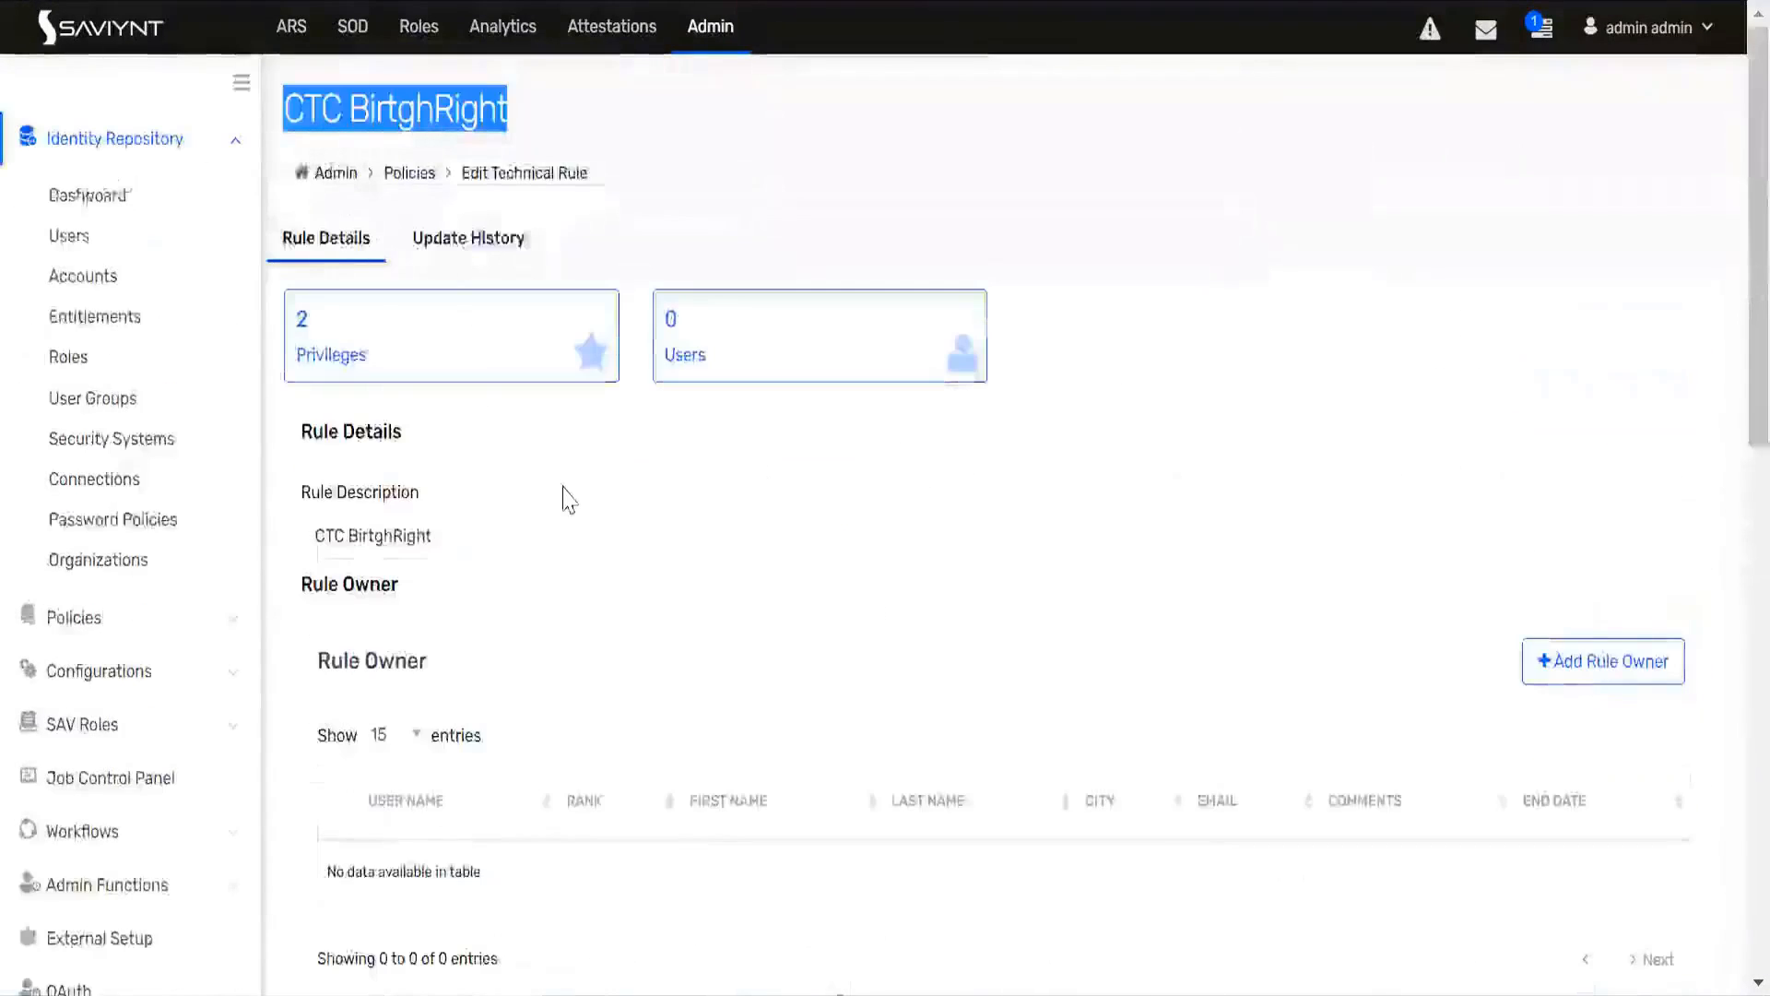
Step: Examine the city condition and the account and entitlement assignments of the CTC BirtghRight technical rule
scroll(558, 486, down, 5)
scroll(572, 503, down, 2)
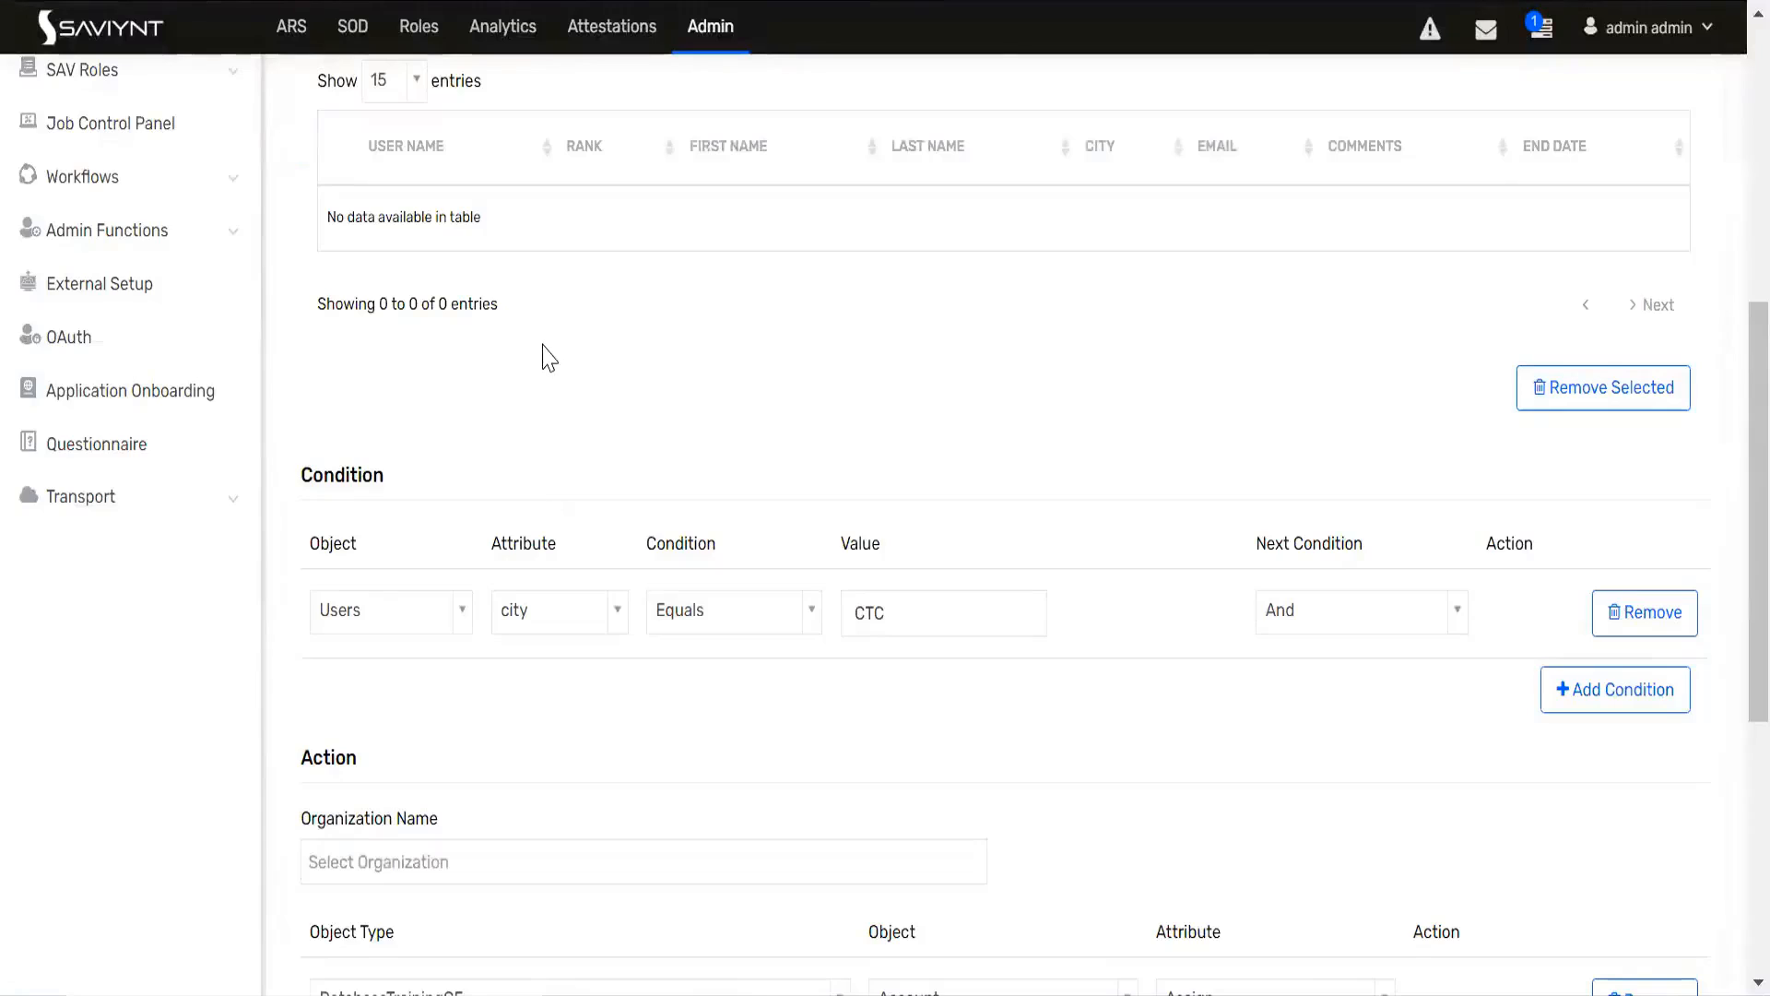
scroll(543, 346, up, 8)
scroll(453, 563, down, 10)
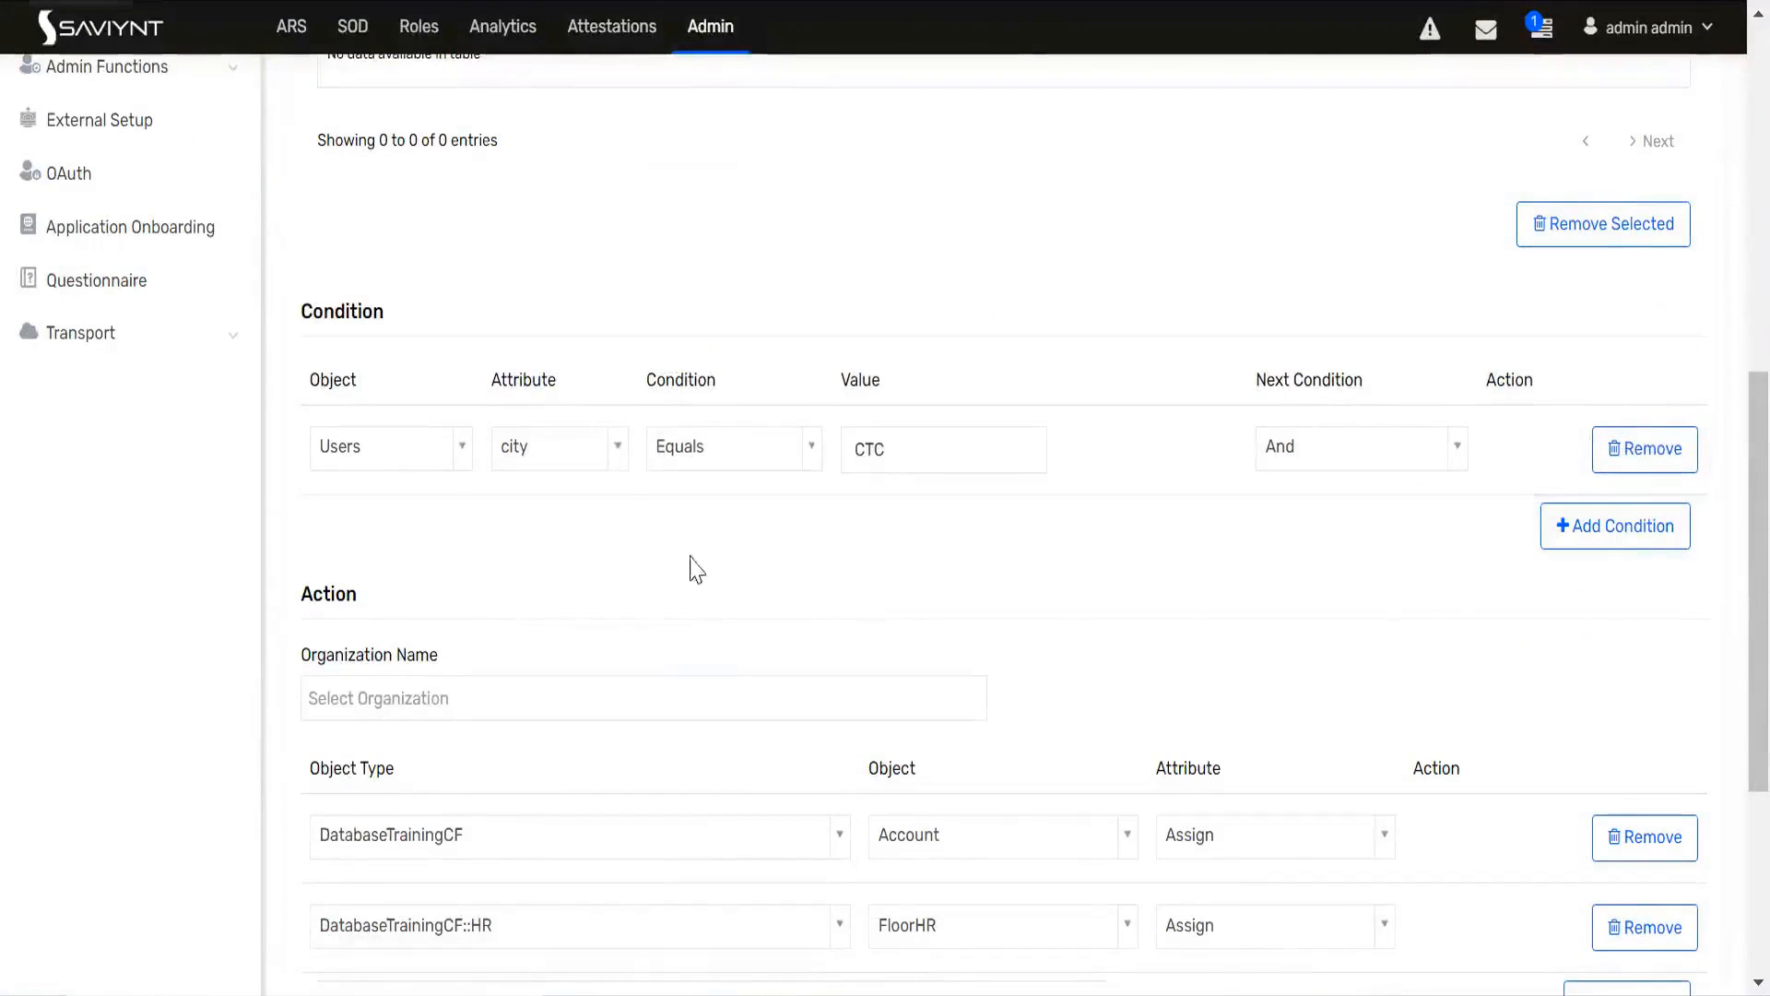
scroll(593, 640, down, 4)
scroll(727, 736, up, 2)
scroll(731, 731, up, 10)
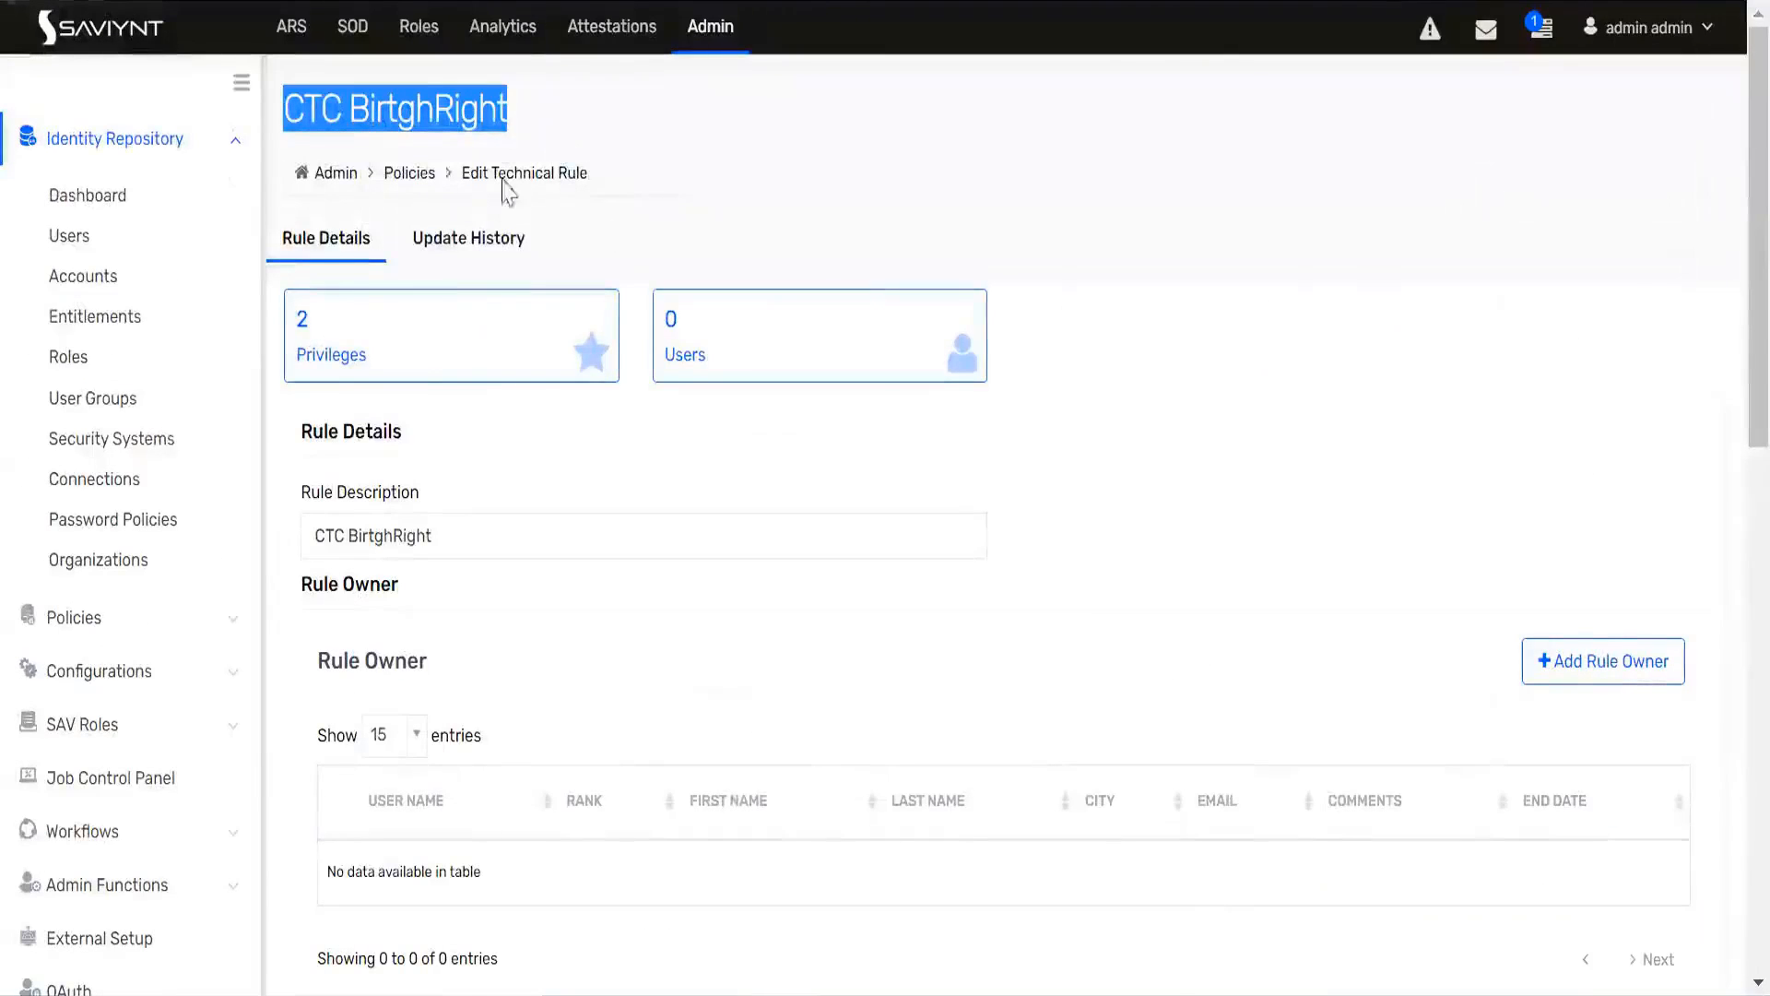
double_click(435, 107)
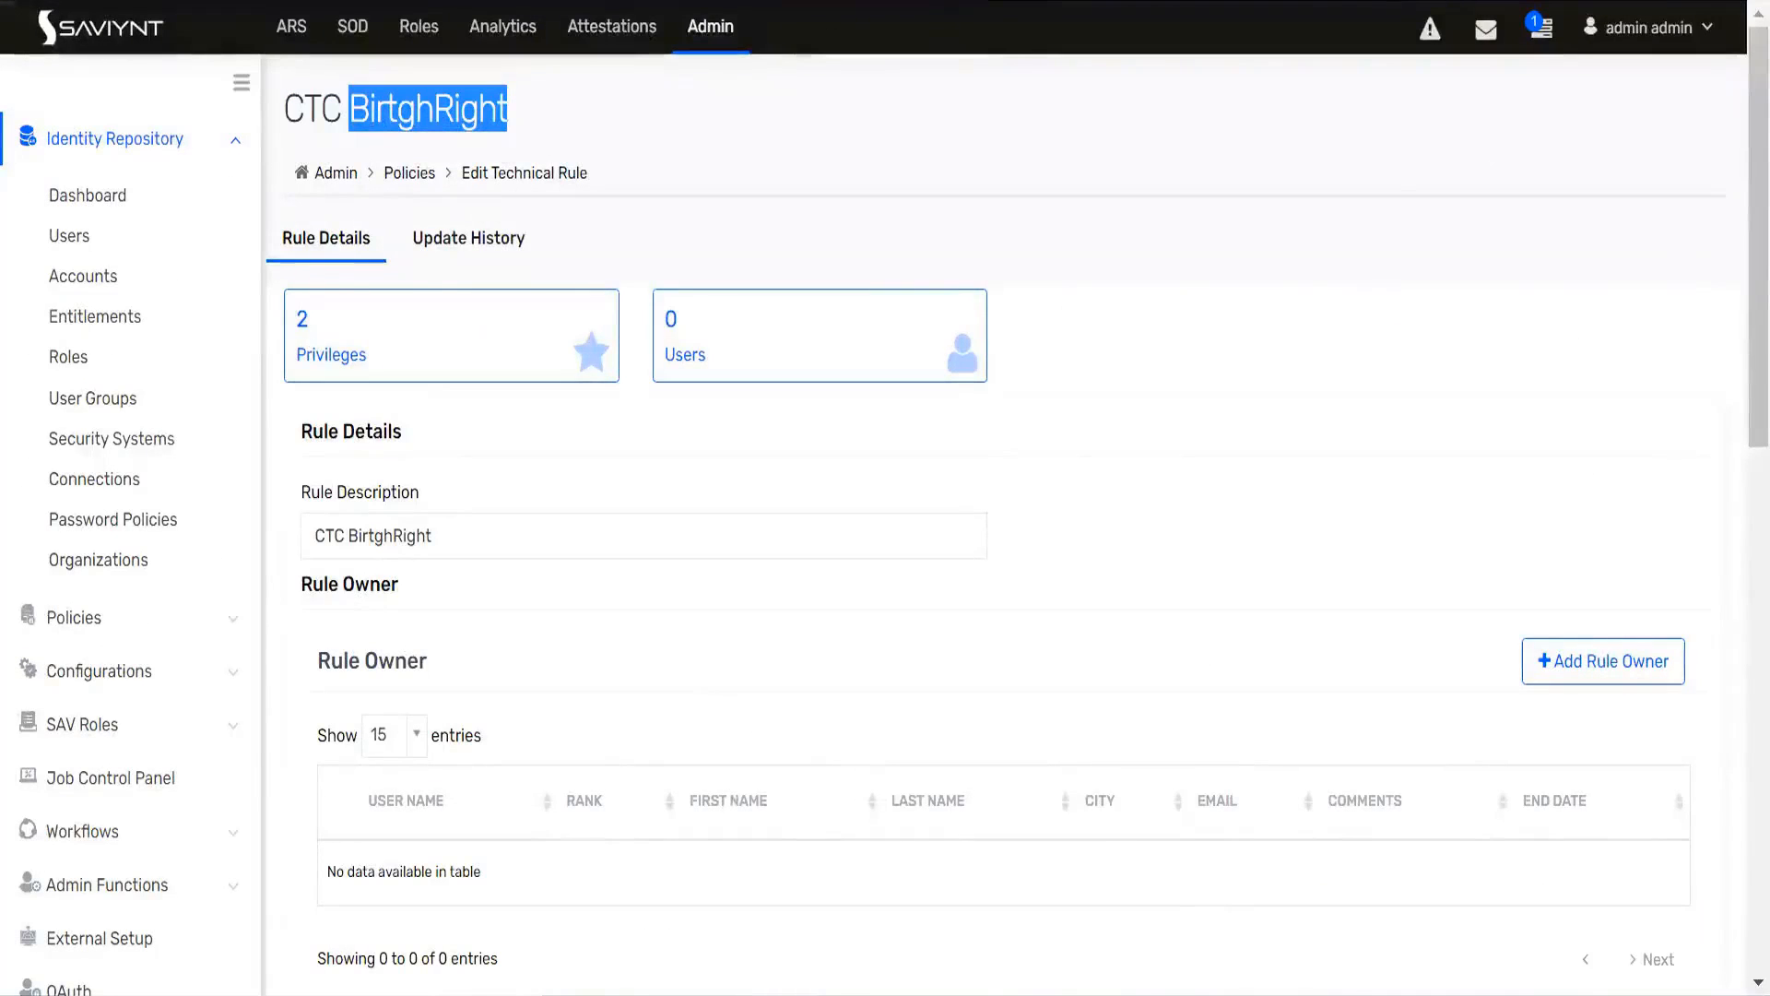
scroll(672, 396, down, 20)
Step: Open the rptest10 user's details and check the City value under Contact Details
scroll(648, 371, up, 14)
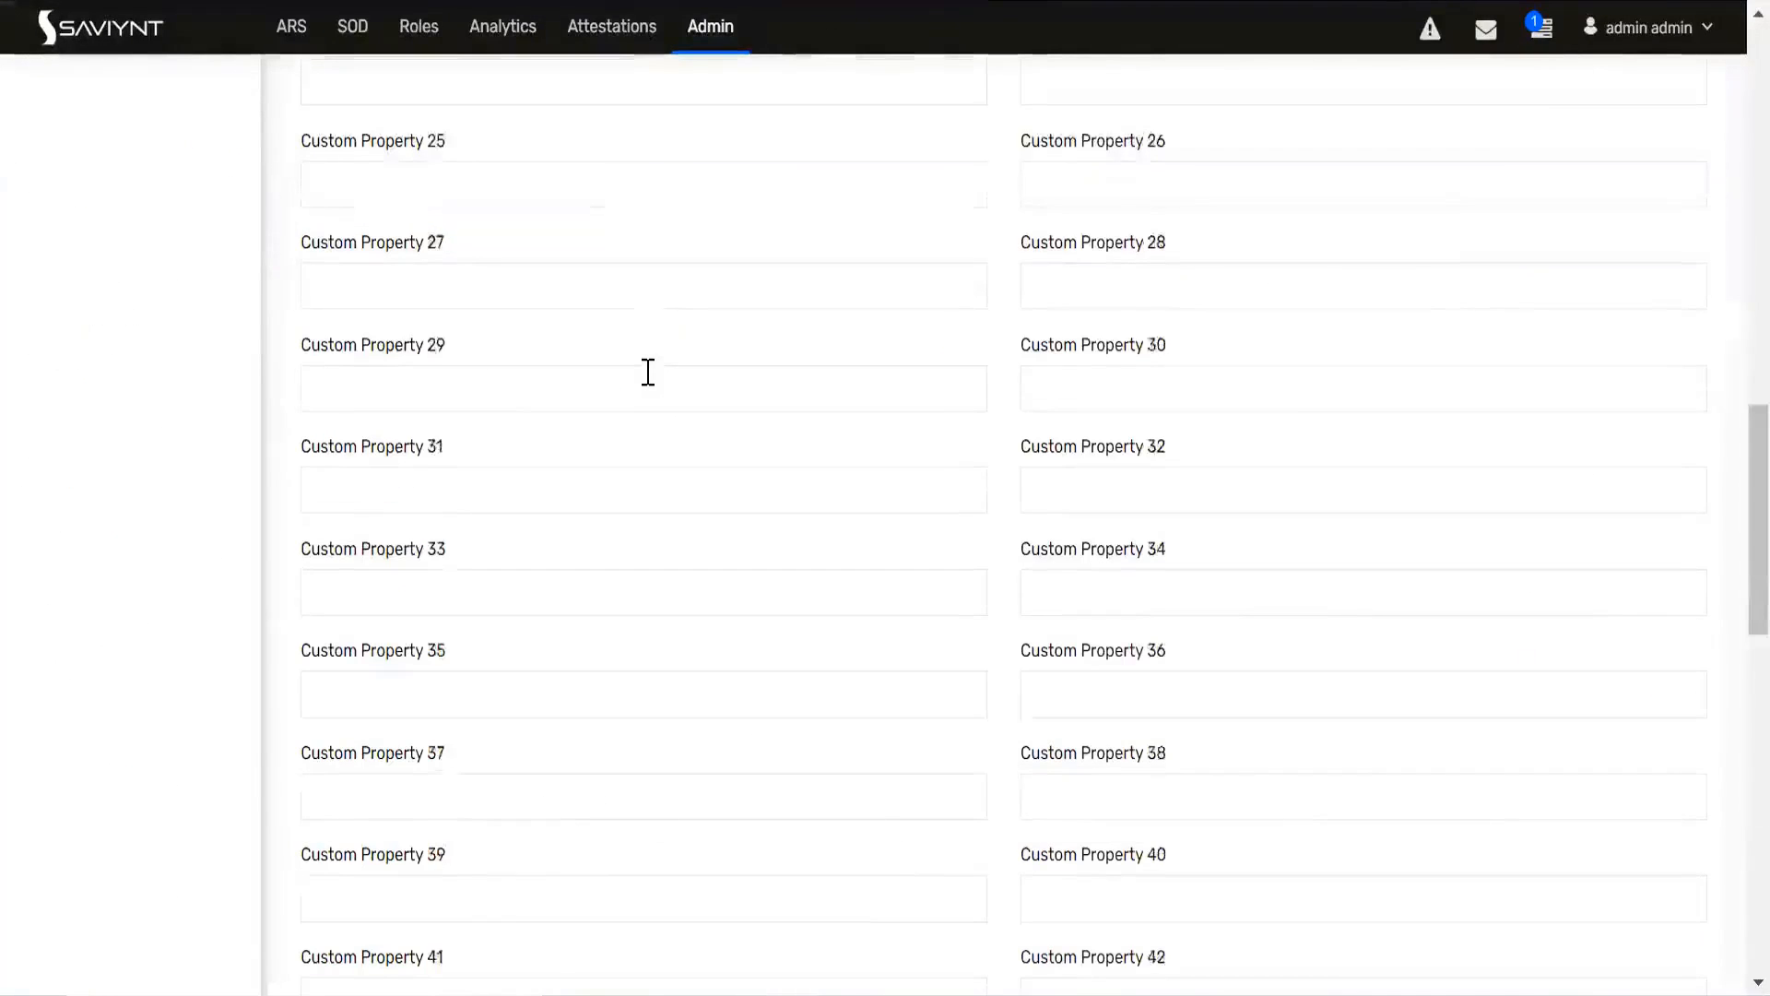
scroll(648, 372, up, 12)
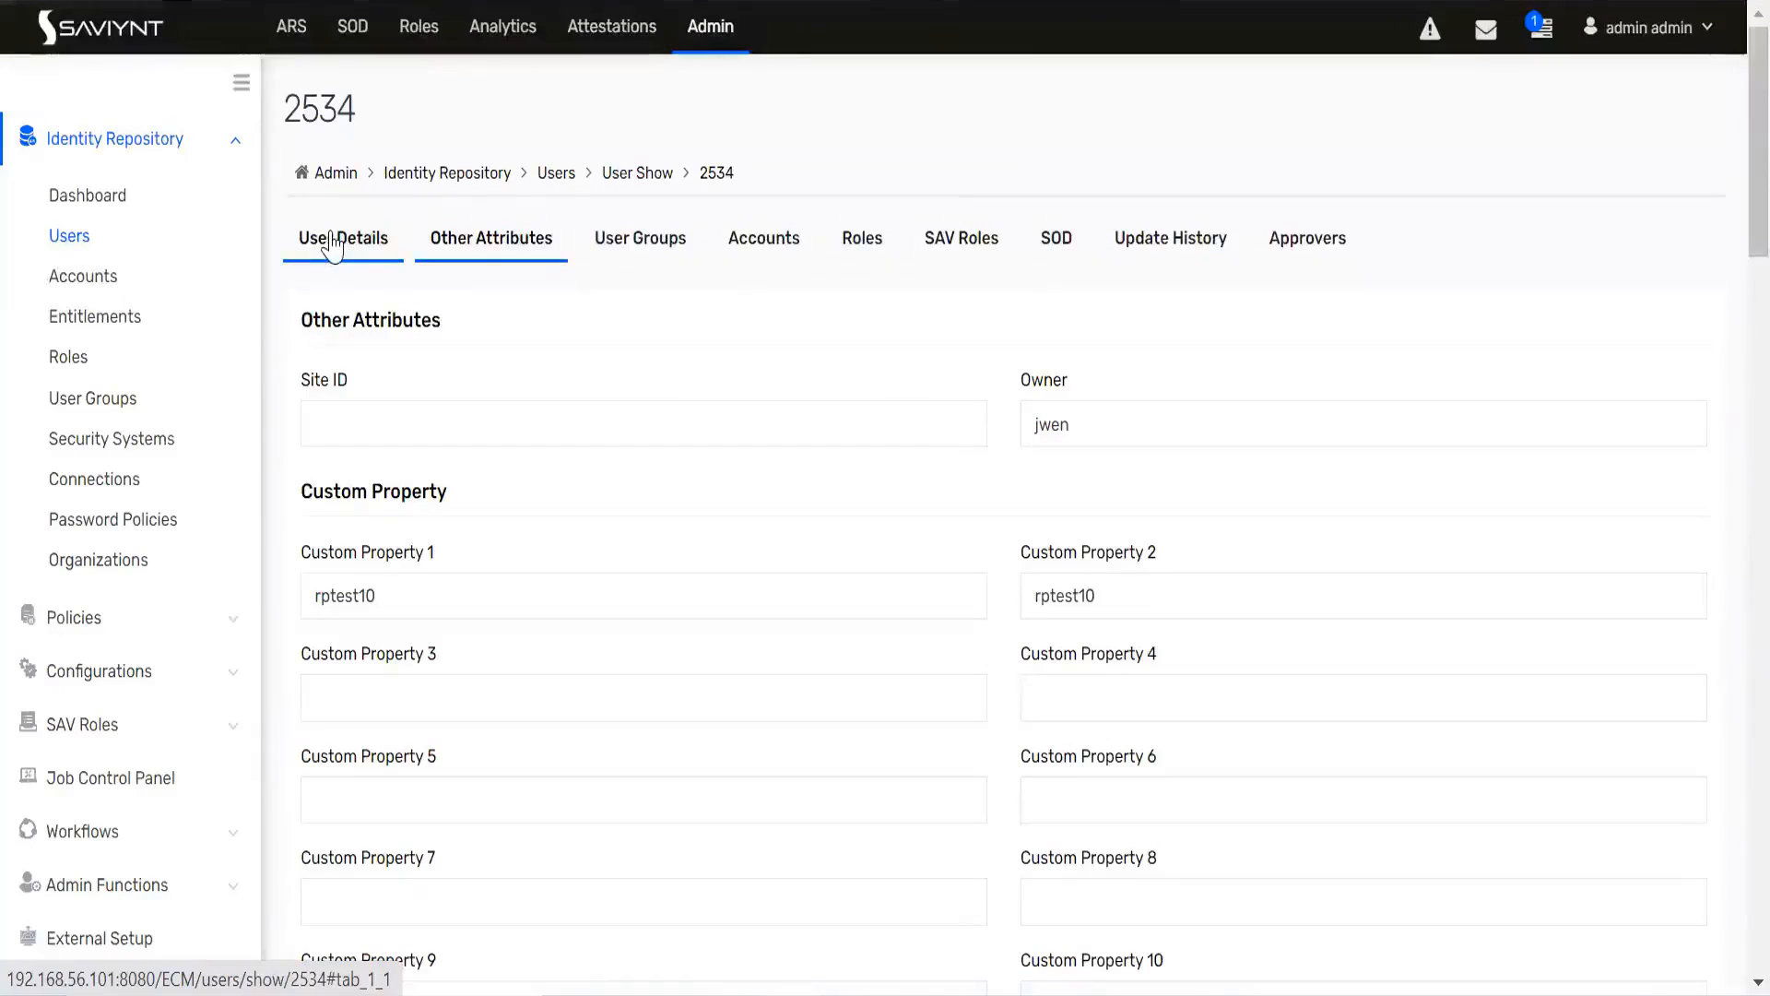
click(333, 232)
scroll(437, 553, down, 3)
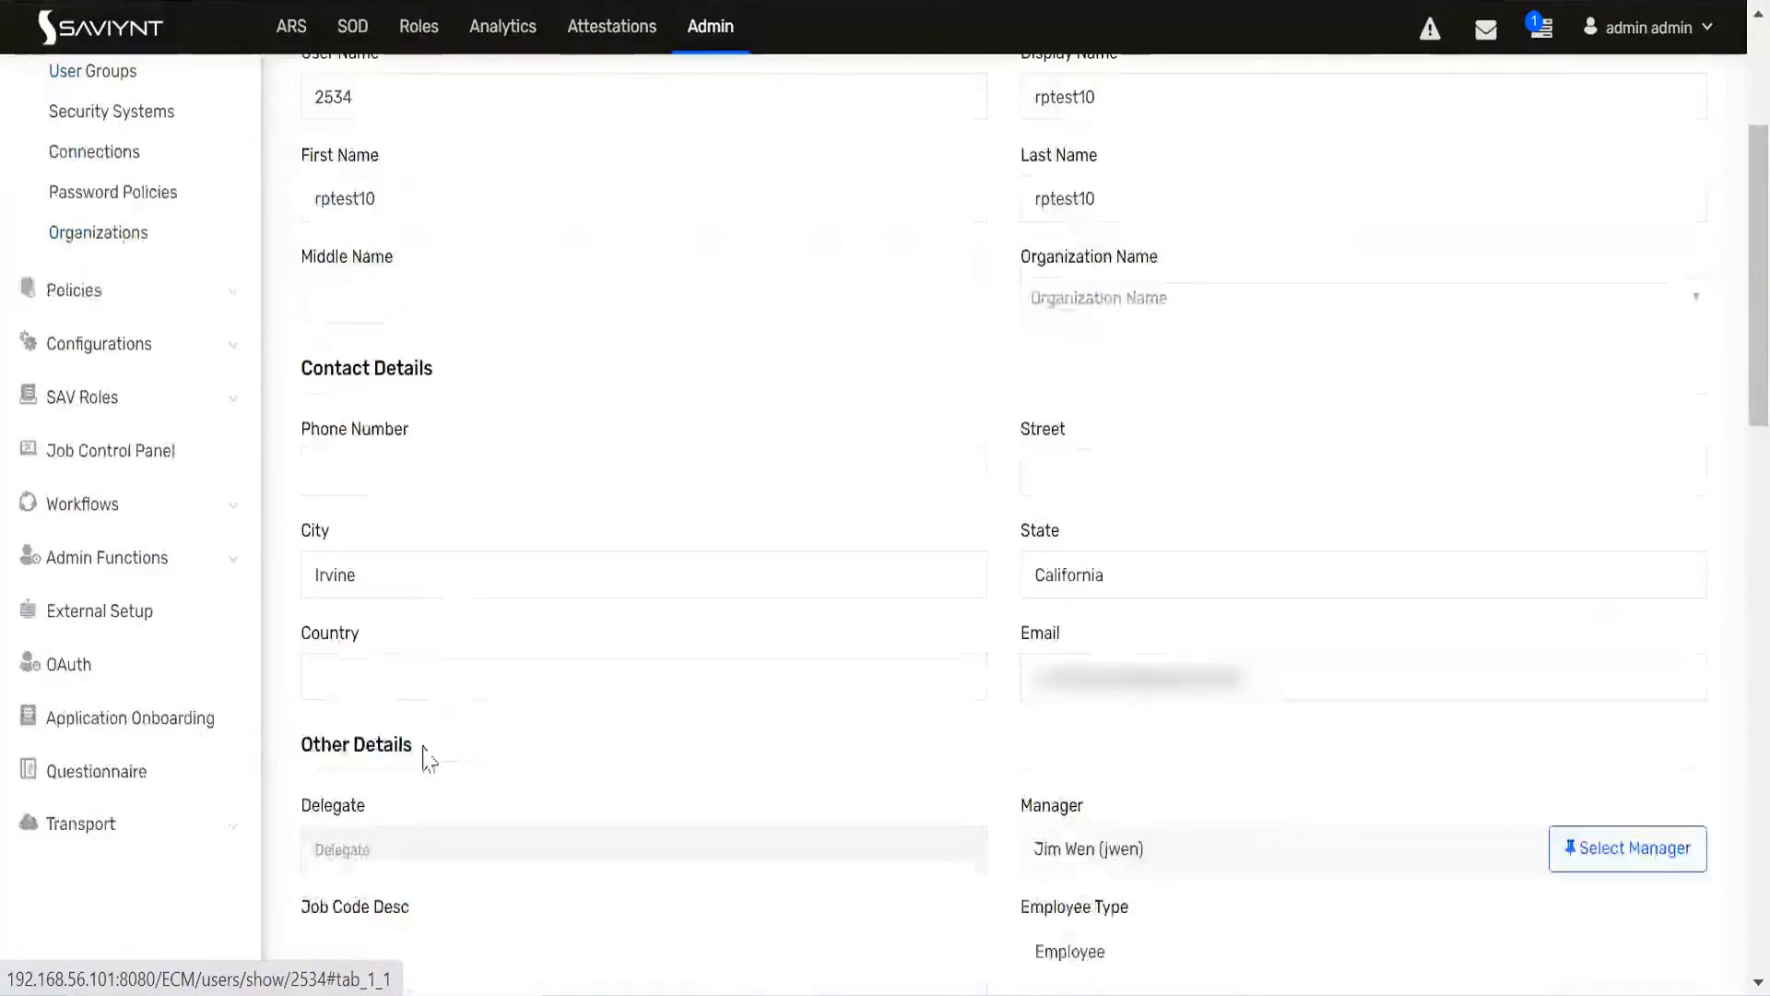
drag(358, 576, 296, 599)
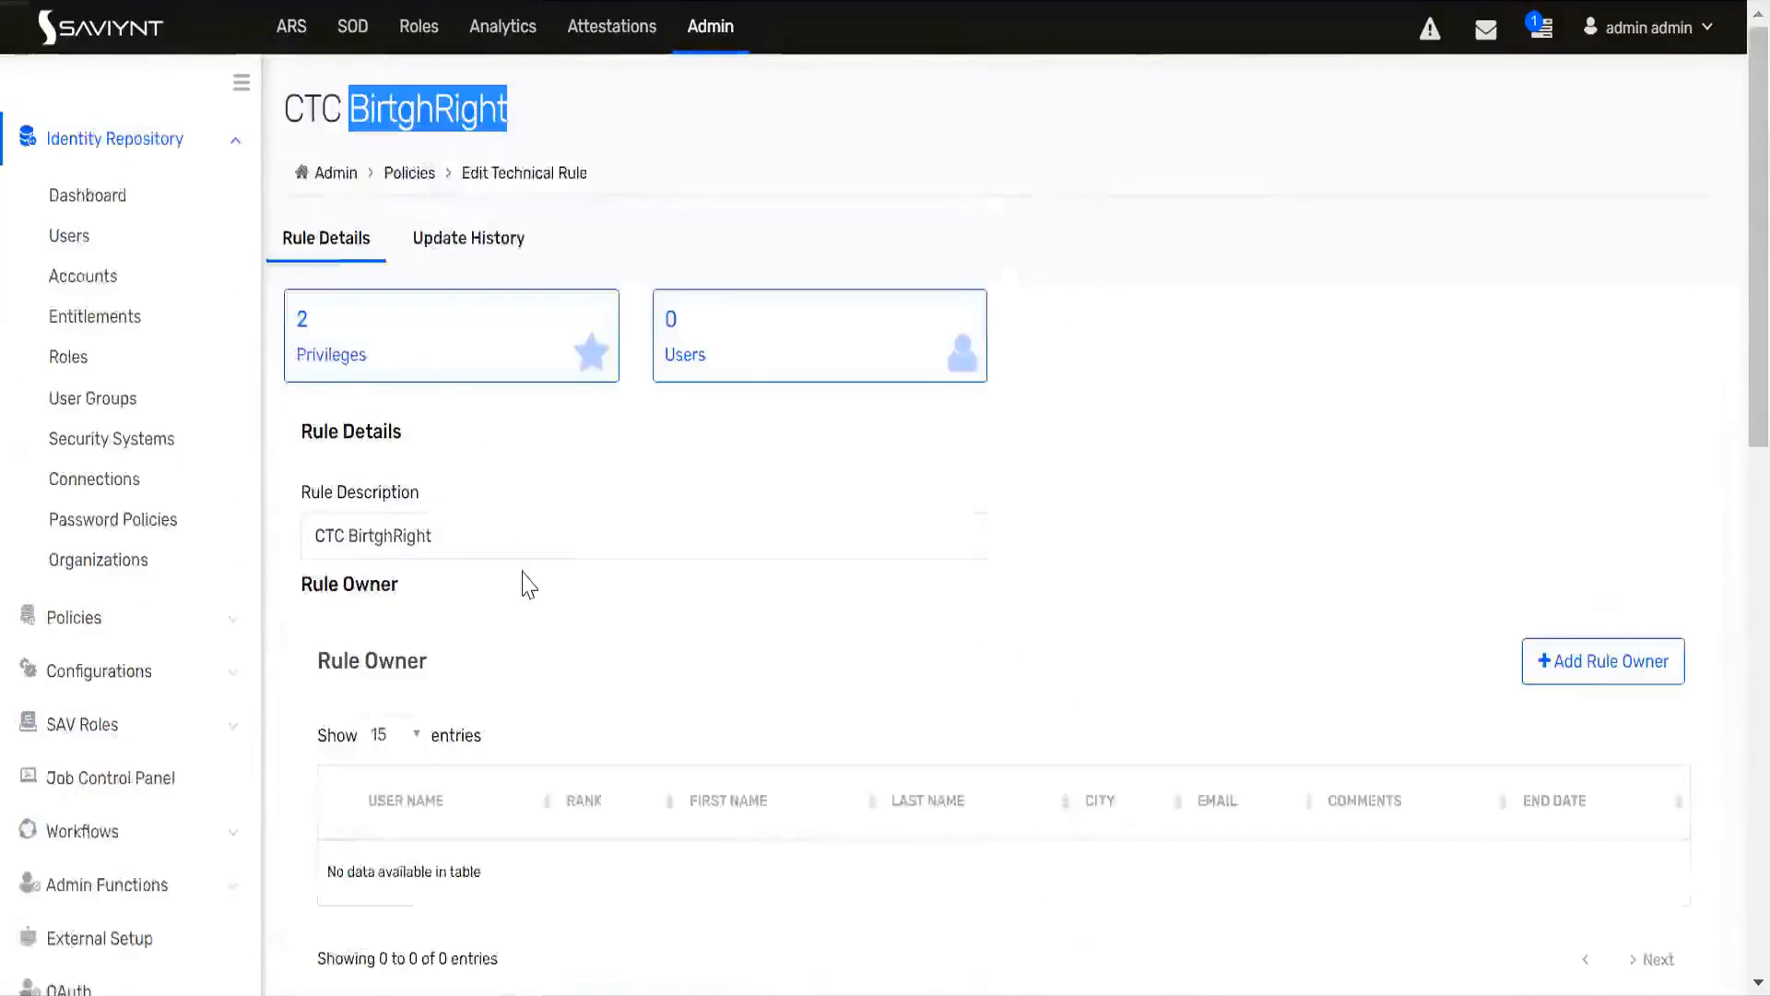
Step: Change the rptest10 user's City to CTC under Contact Details and save the user update
scroll(528, 584, down, 7)
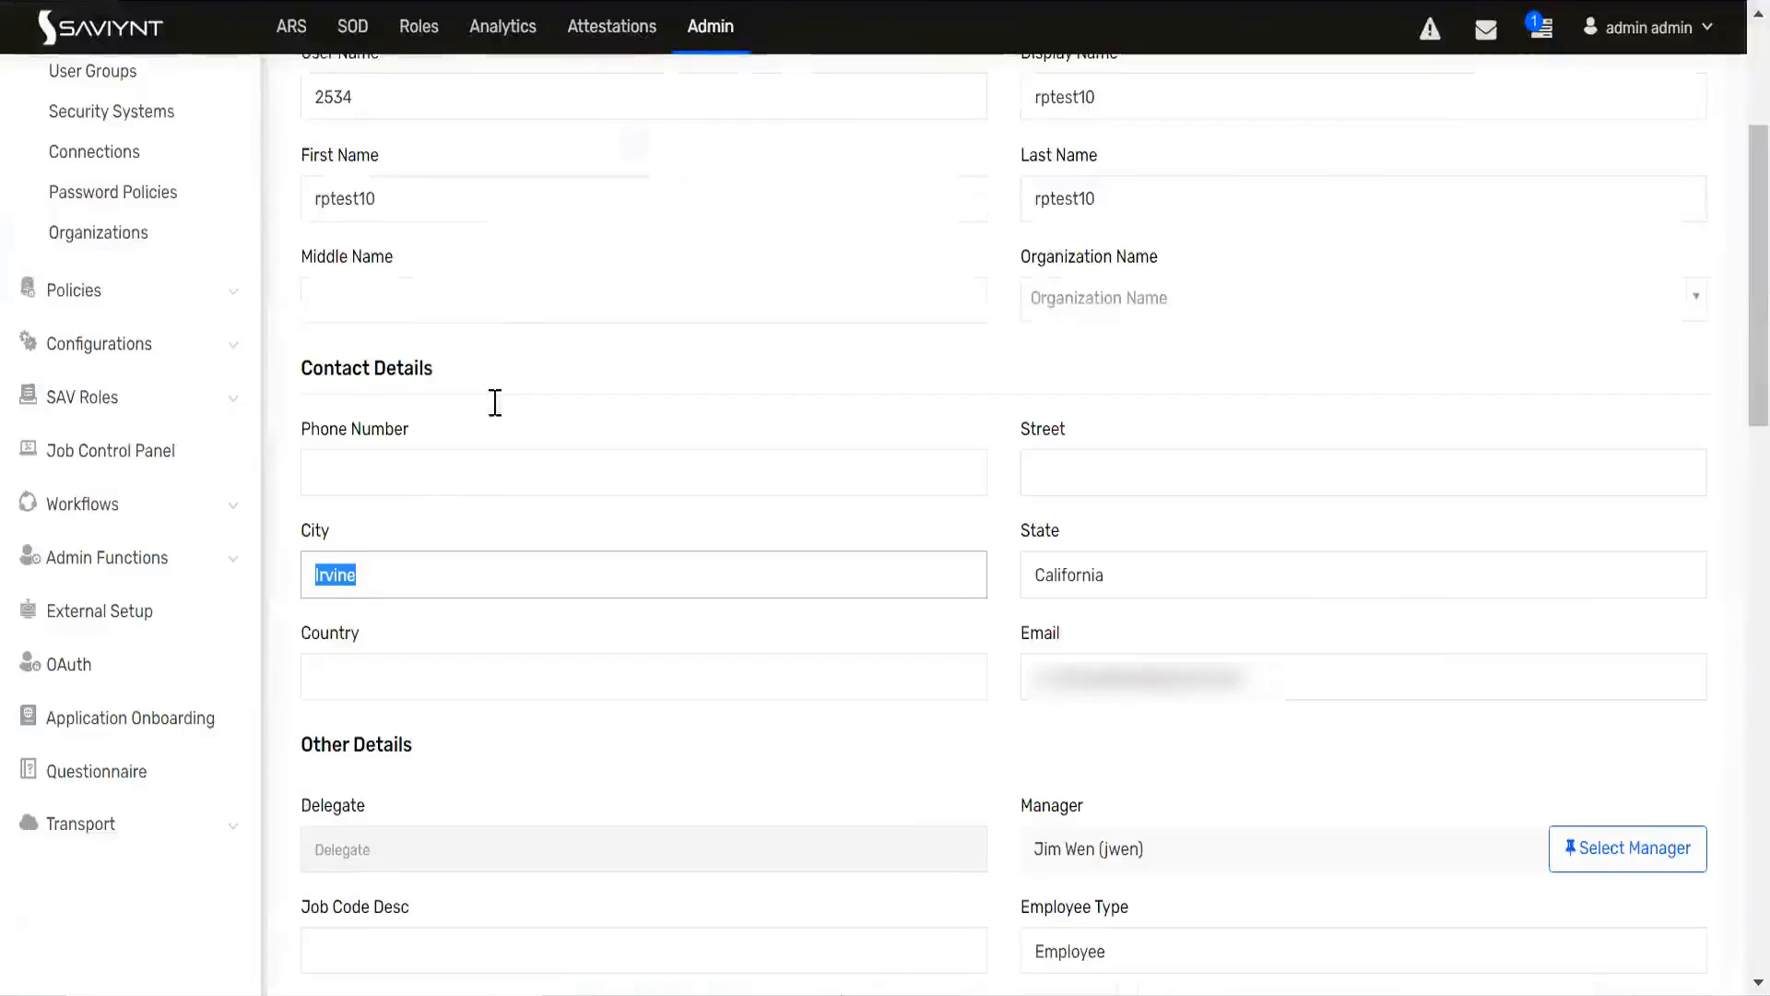
text(CTC)
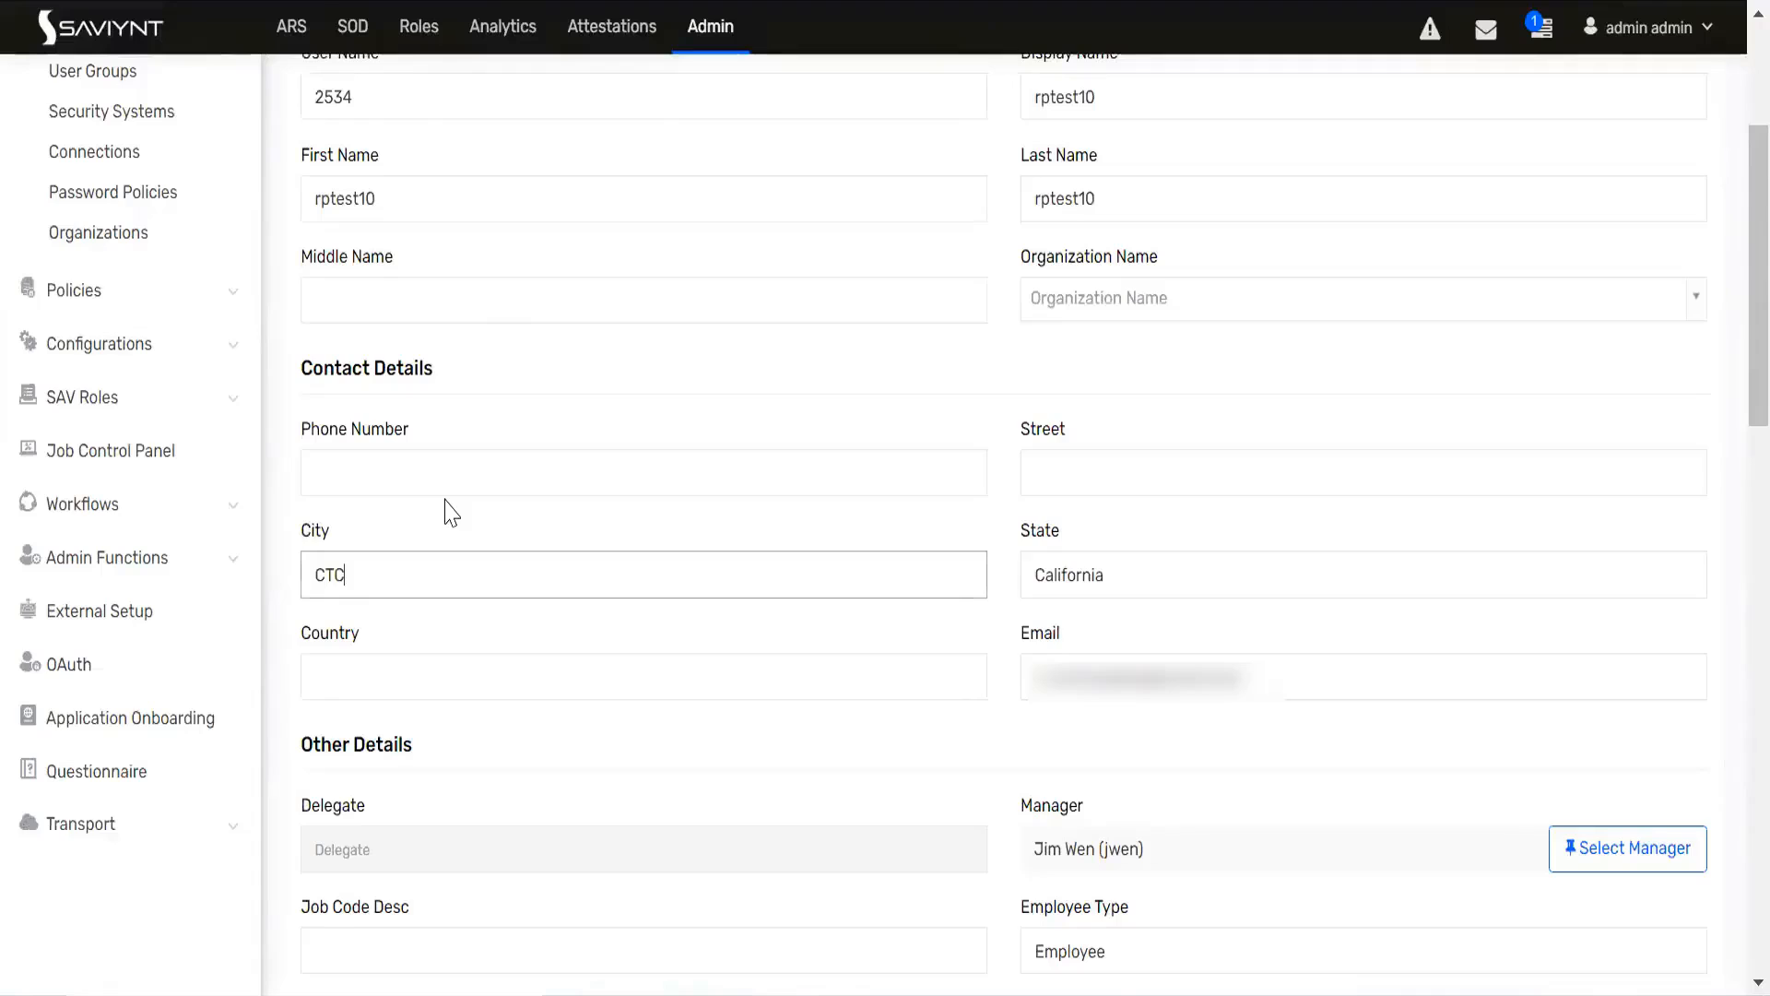
scroll(452, 512, down, 15)
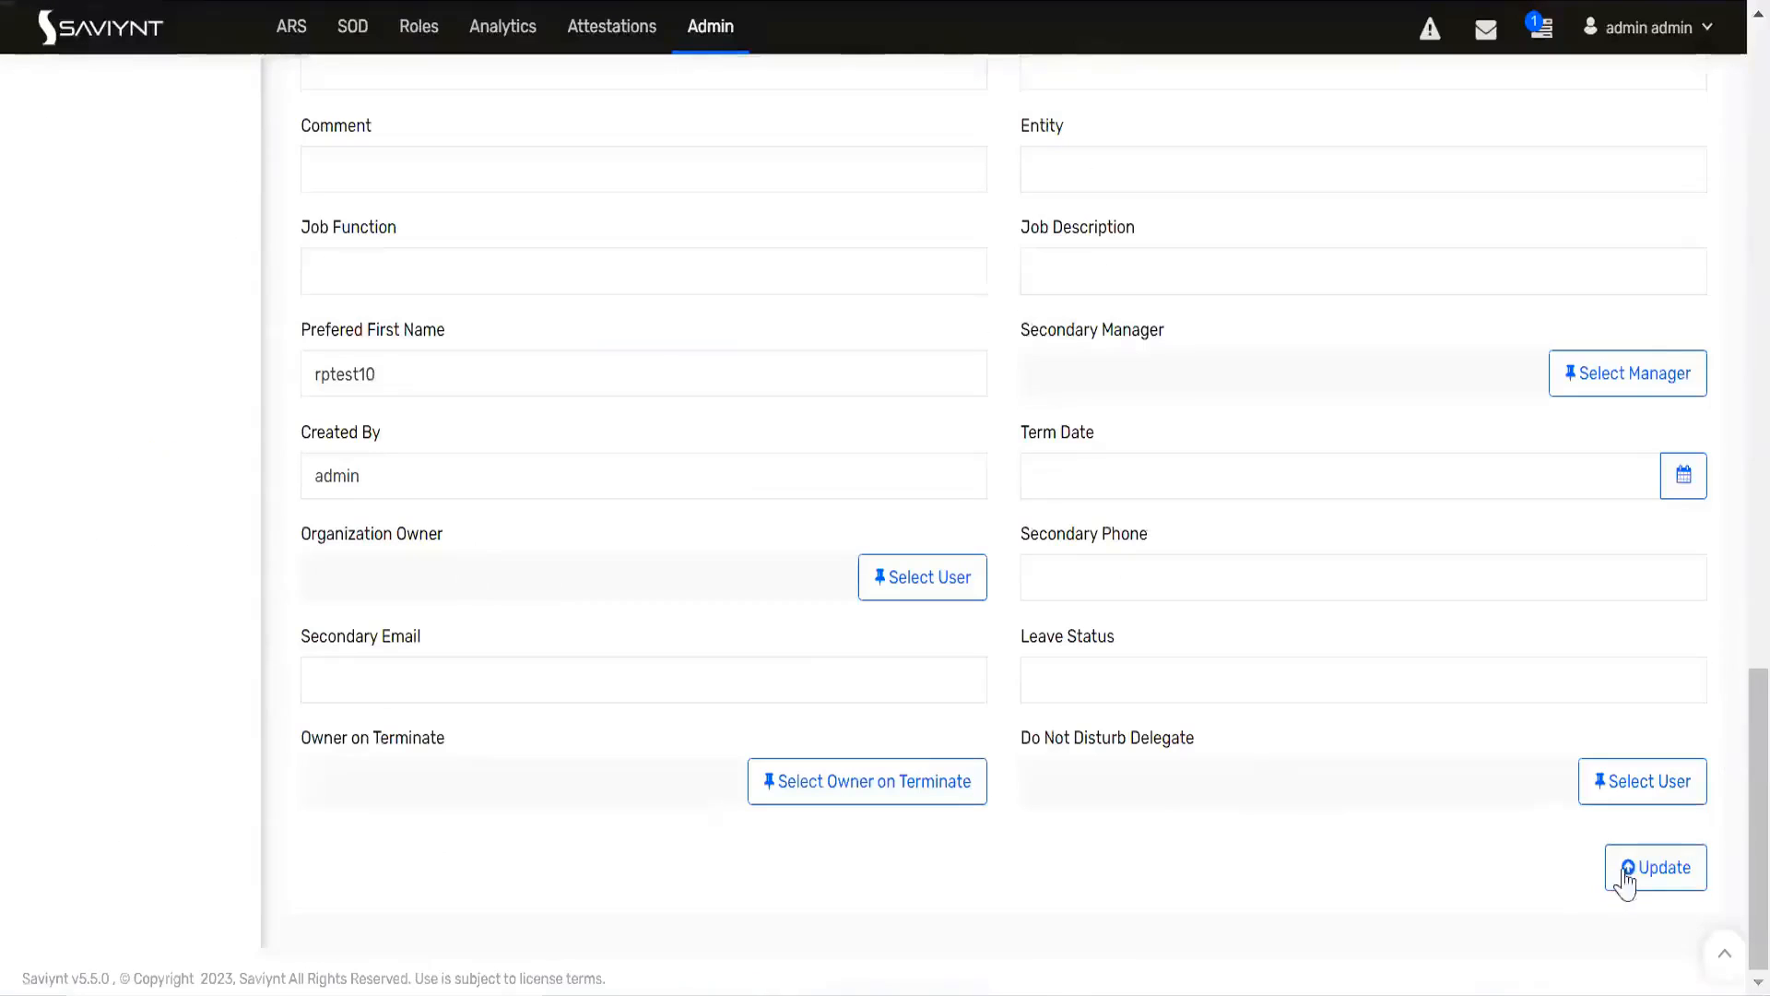
click(1646, 876)
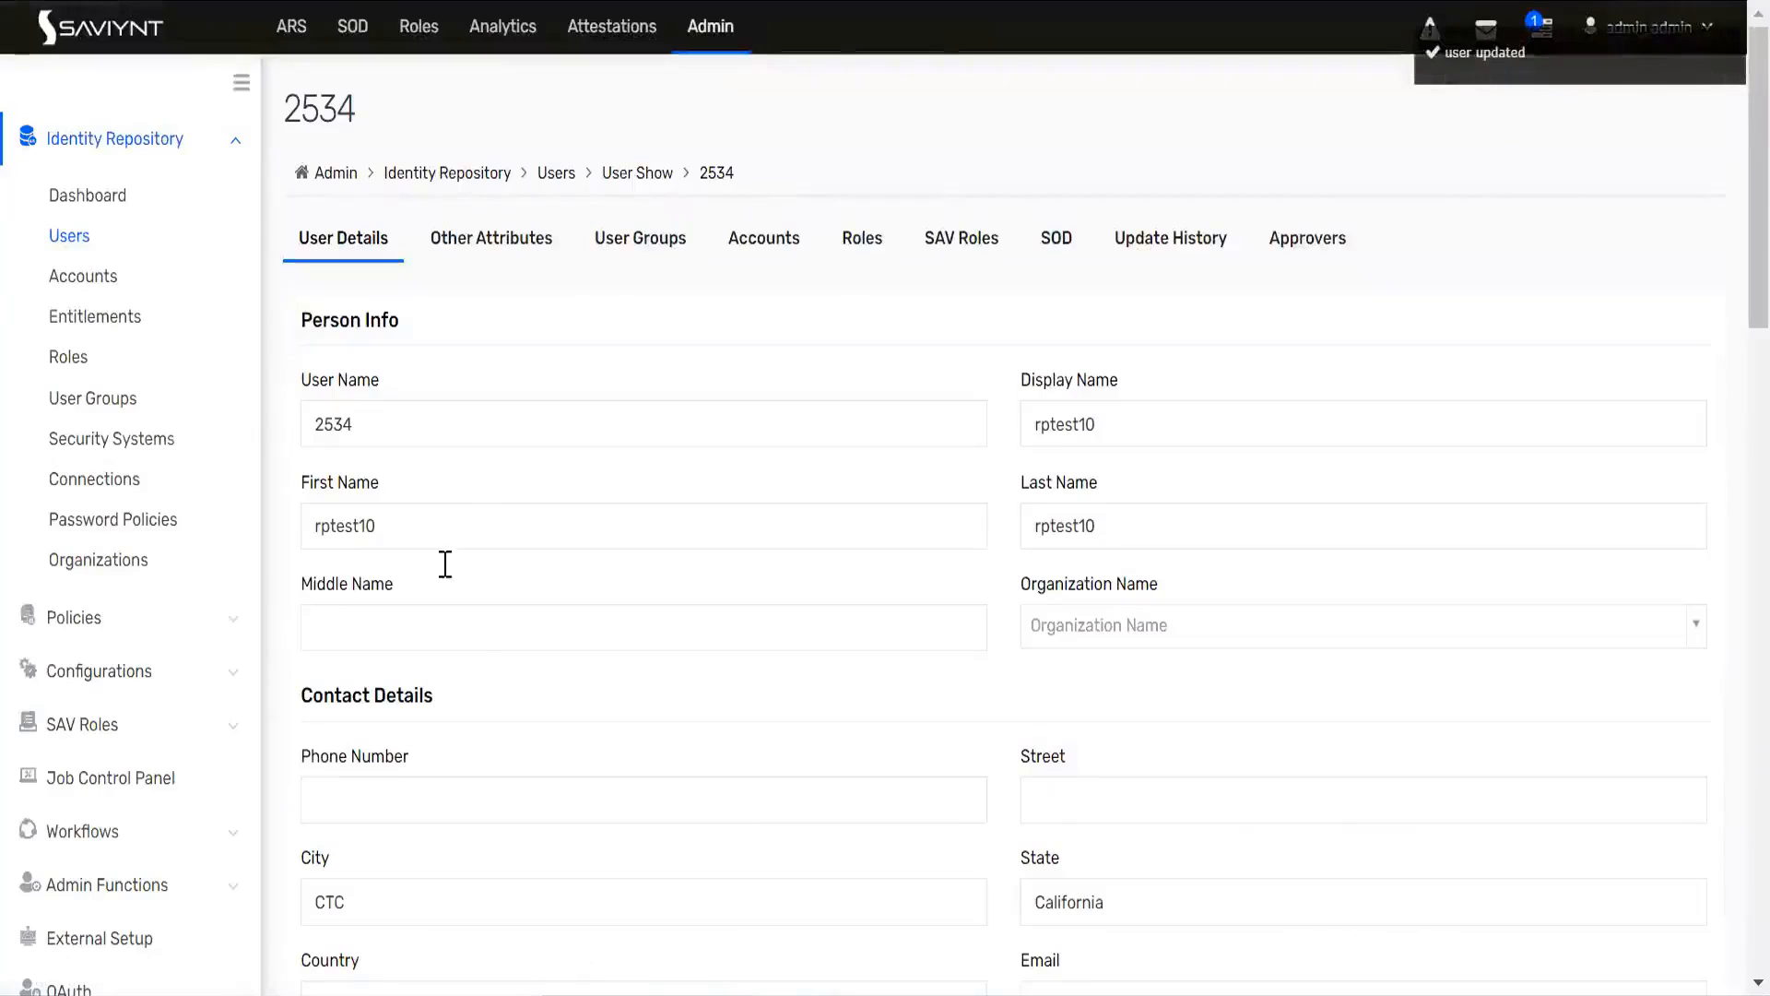
scroll(567, 716, down, 3)
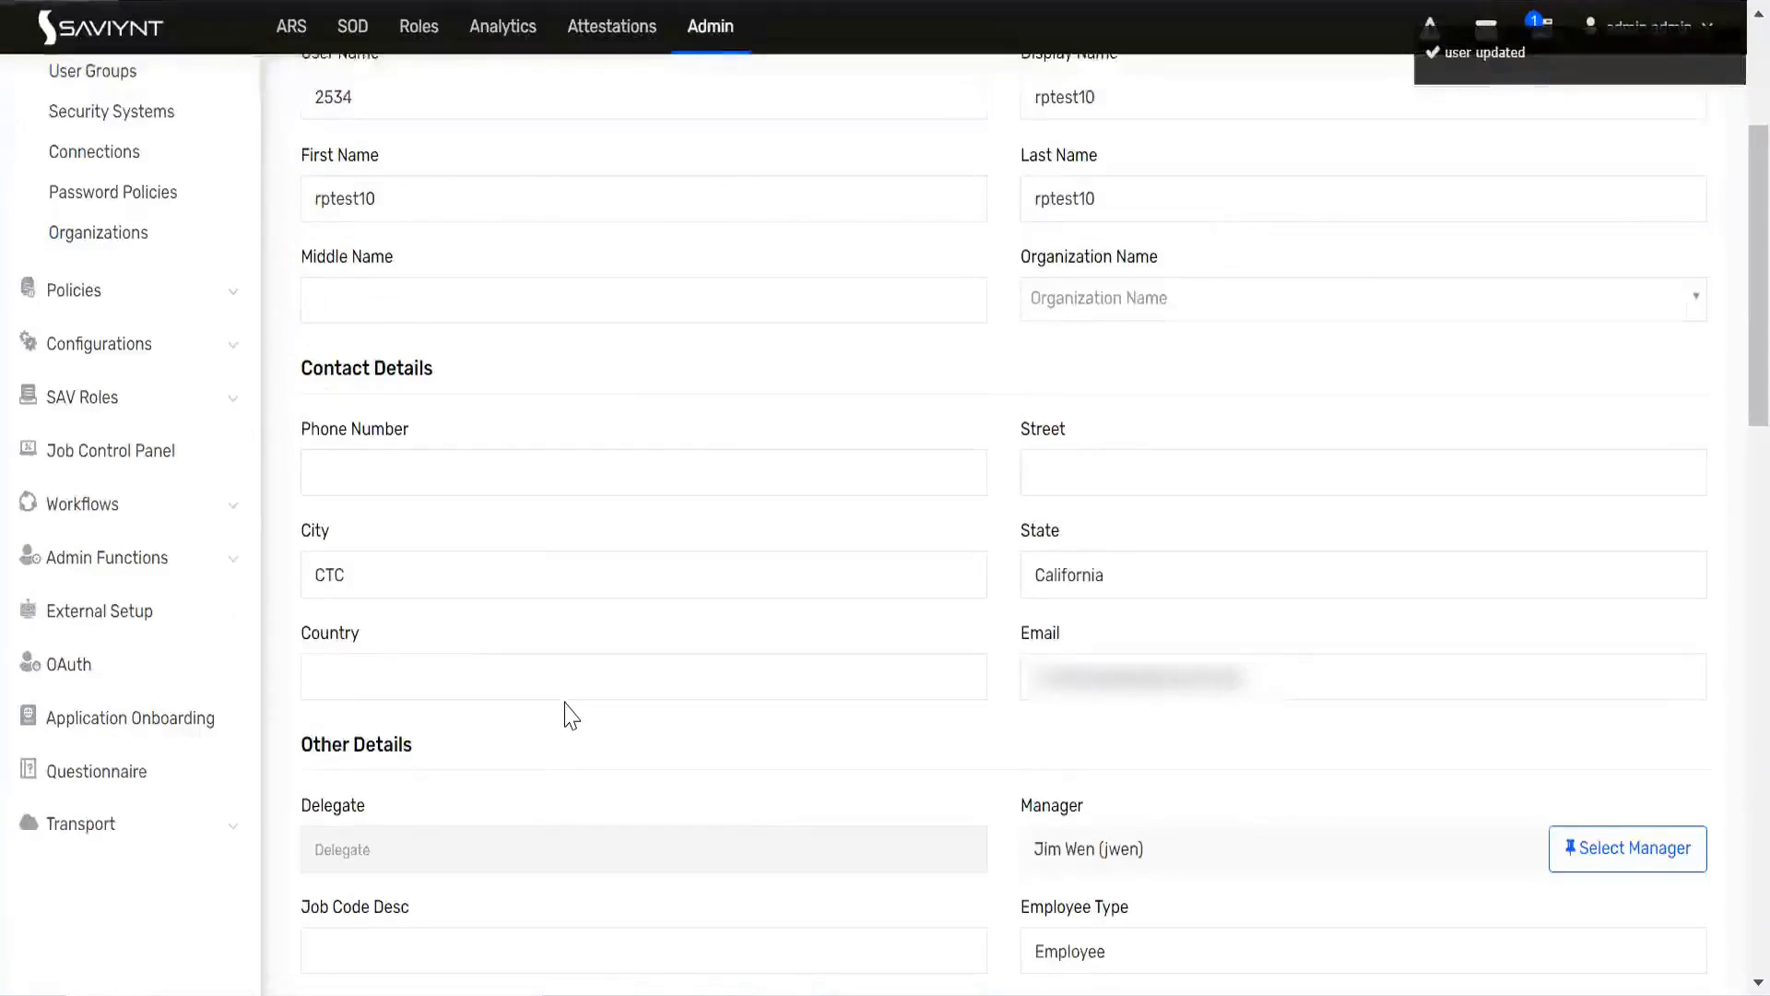
scroll(572, 714, down, 5)
scroll(572, 715, up, 8)
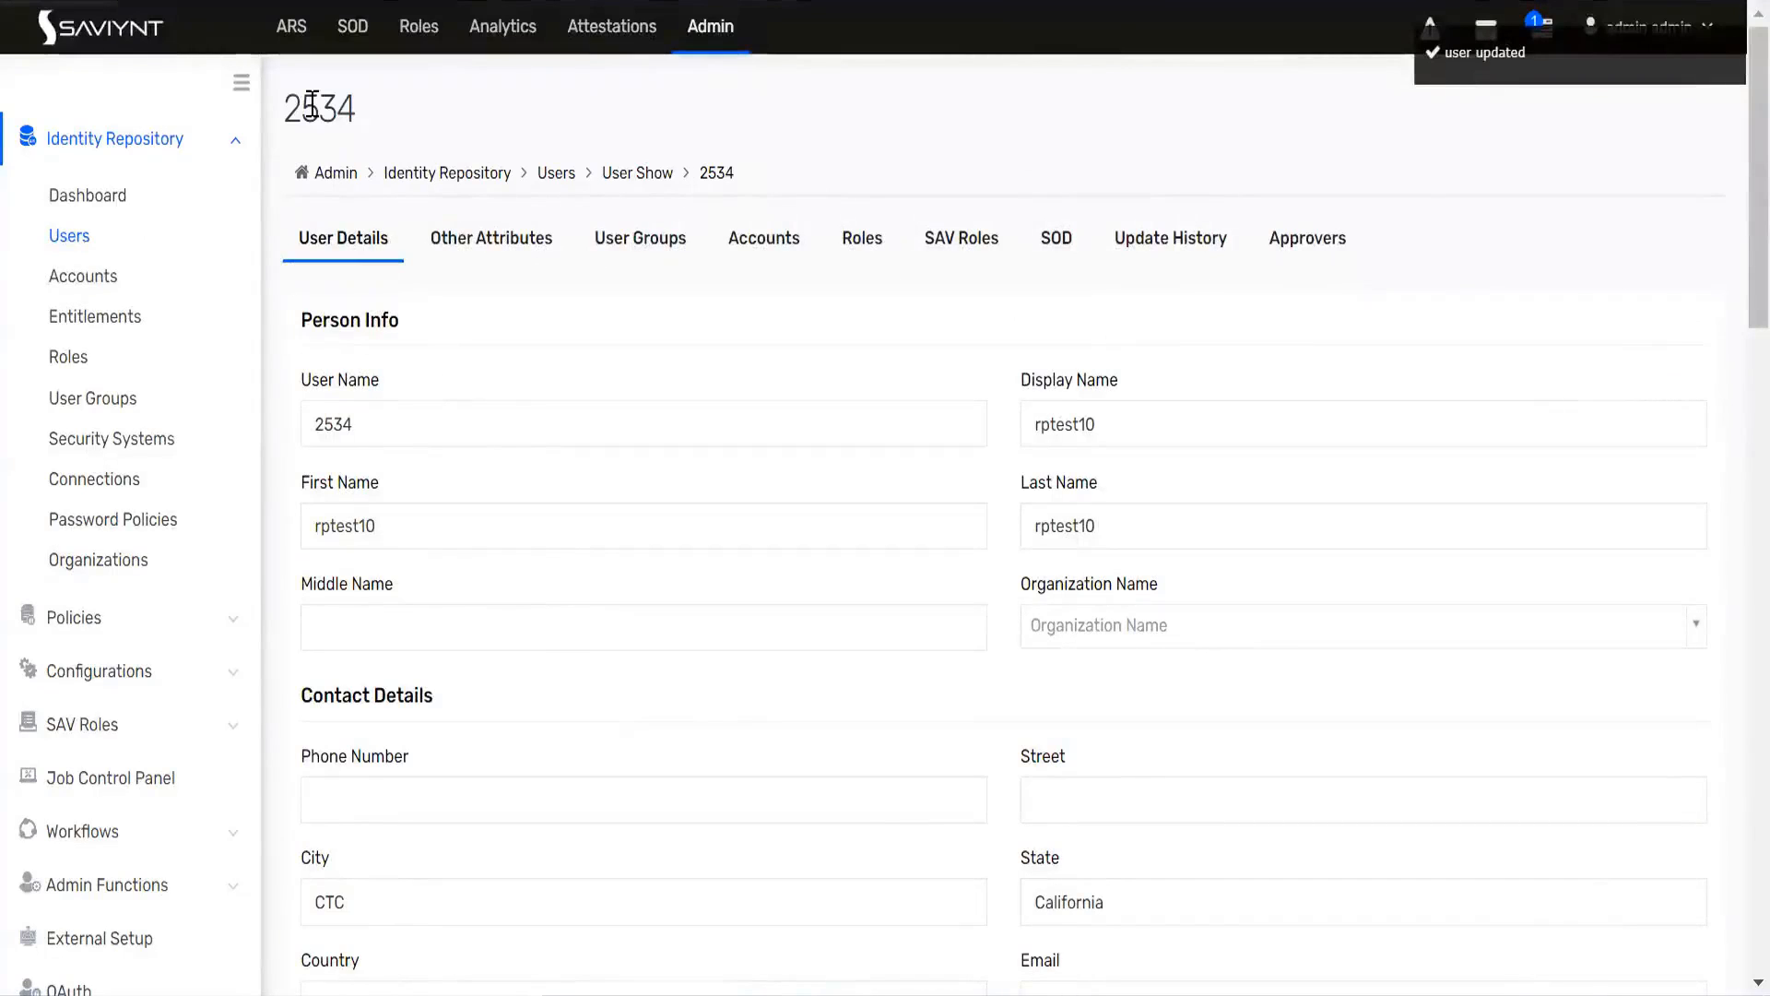
Step: Enter "to assing db account" as Custom Property 47 in the user's other attributes
click(484, 241)
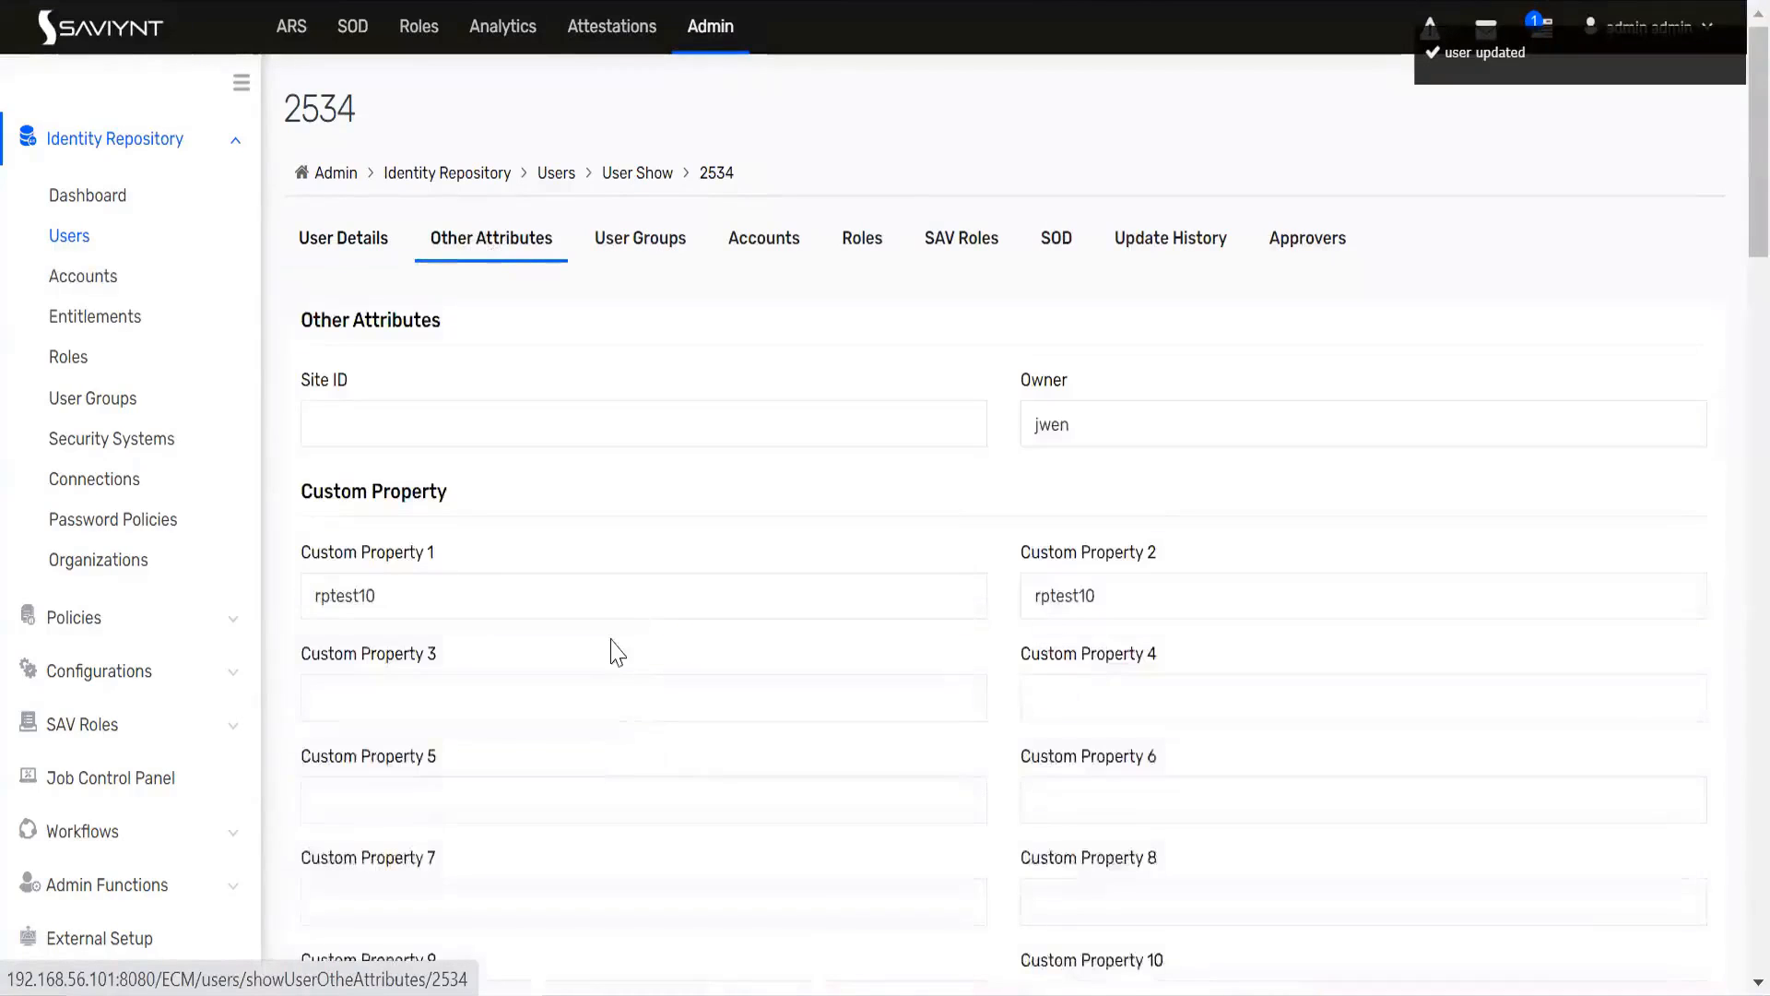
scroll(616, 652, down, 20)
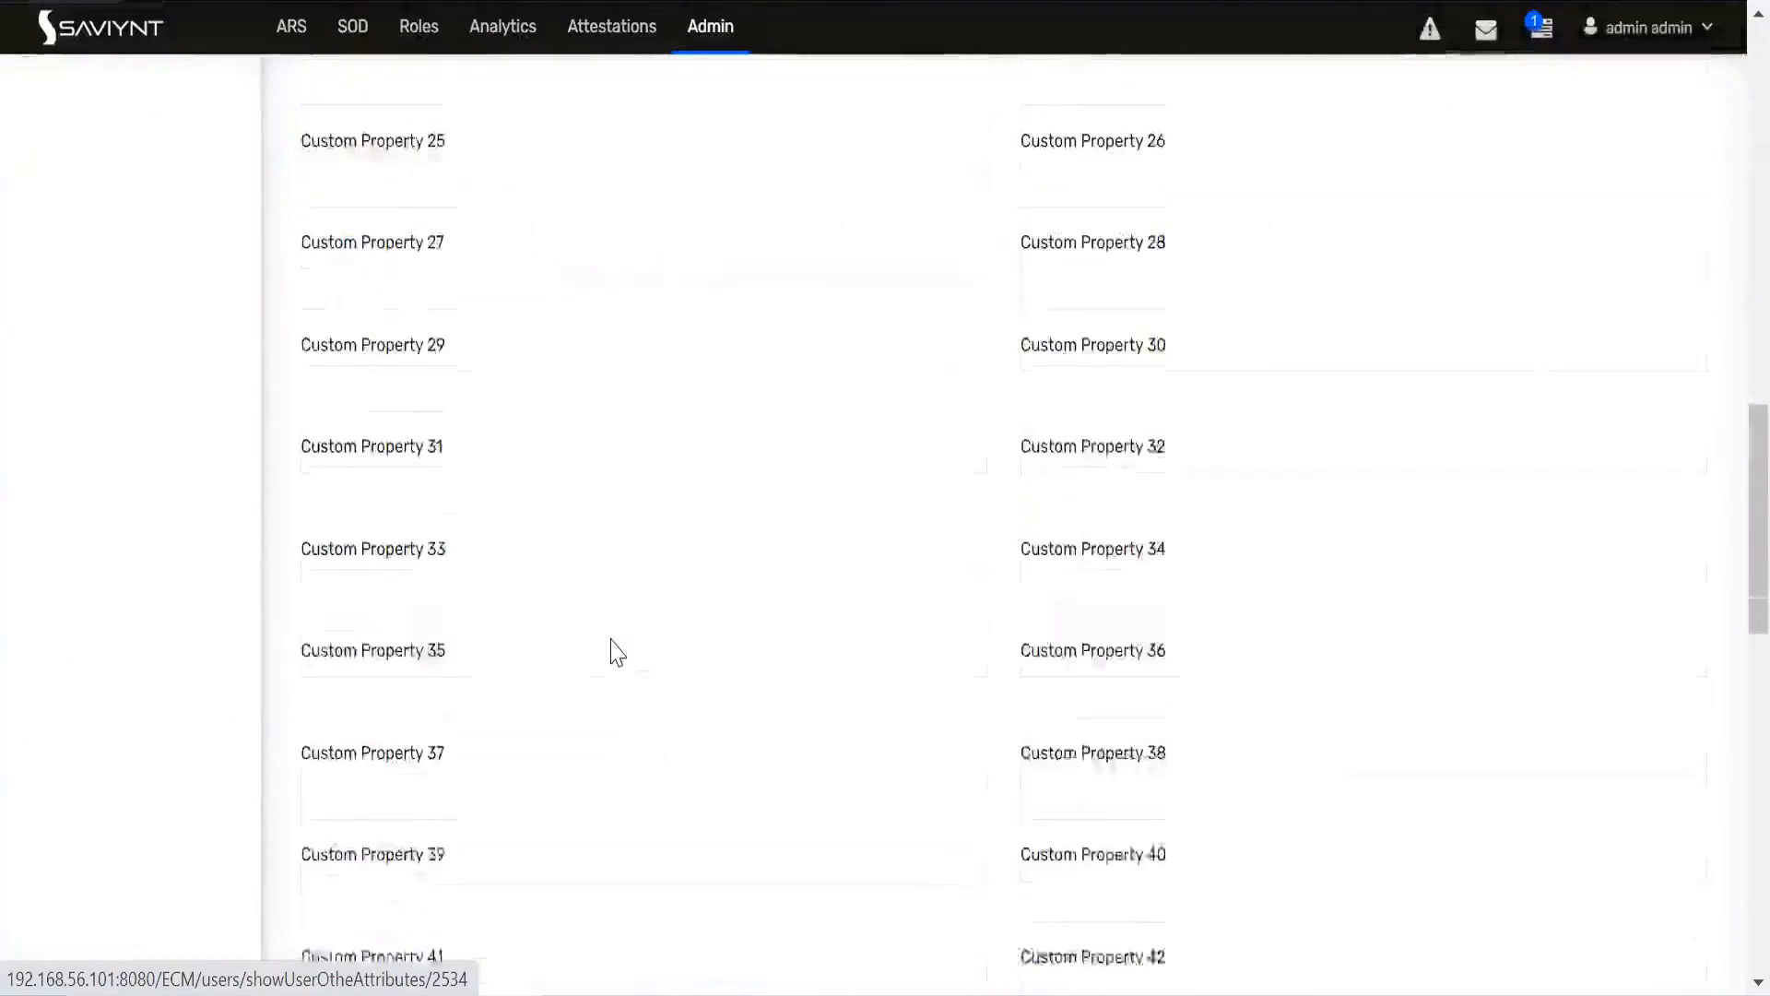
scroll(613, 645, down, 3)
click(444, 661)
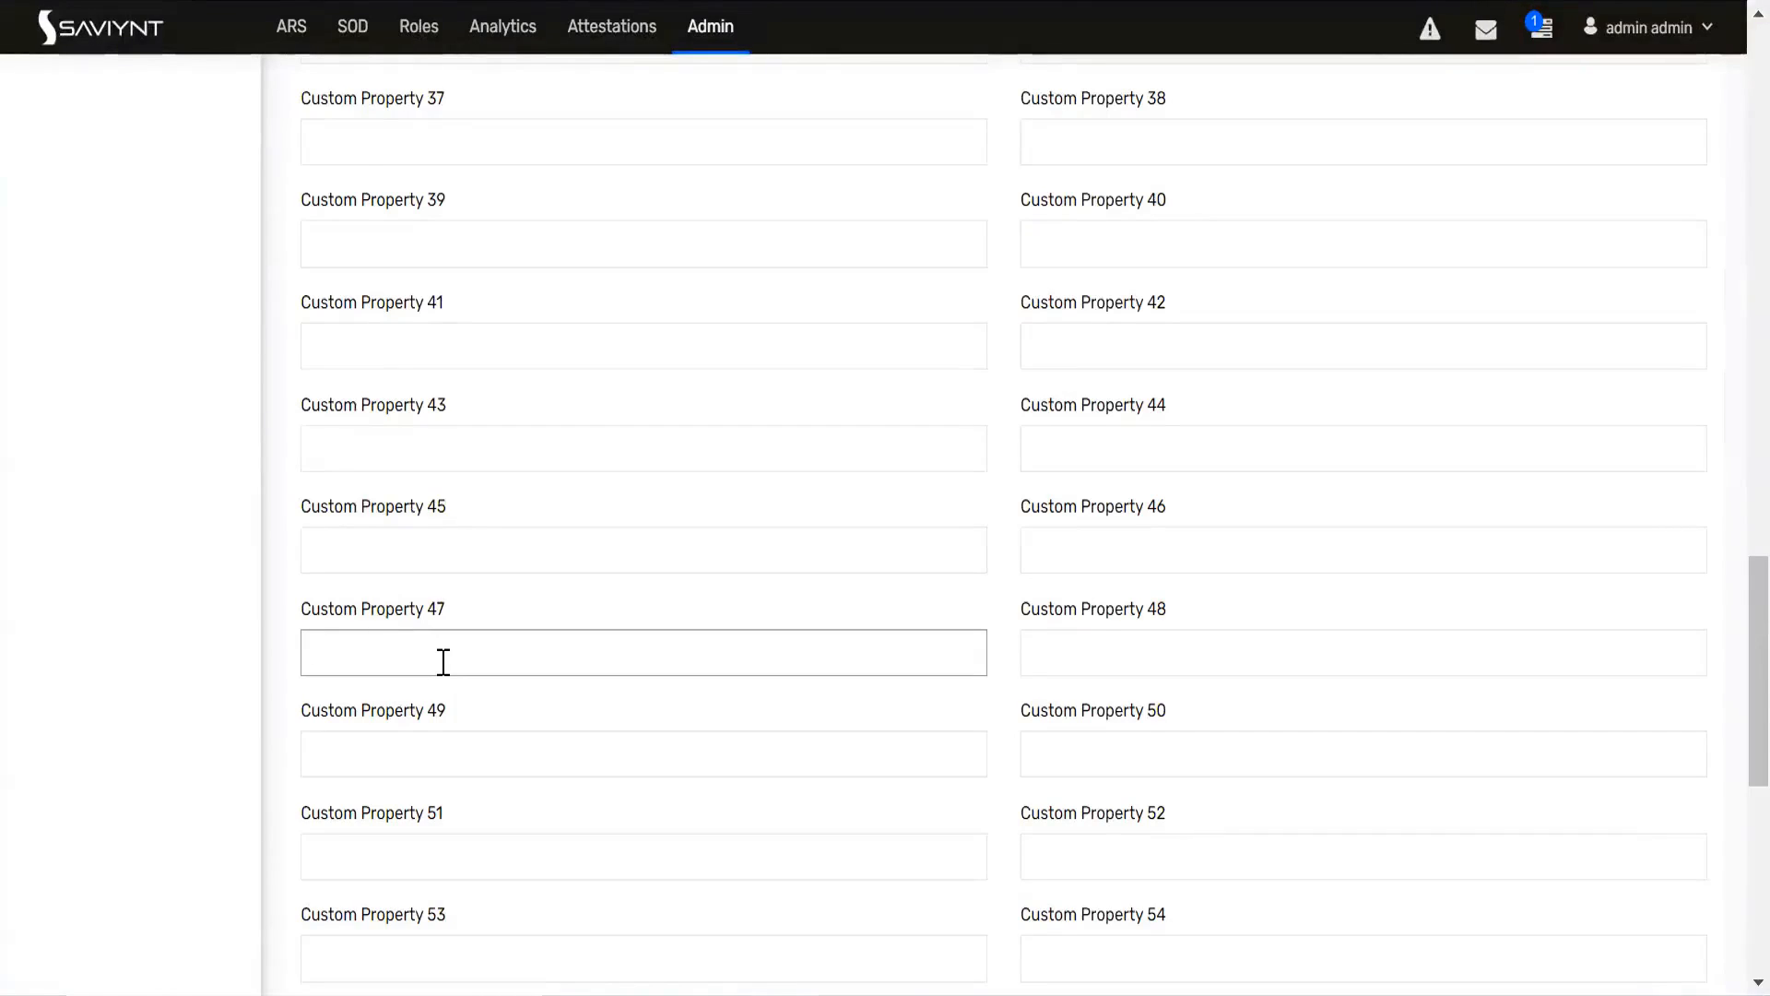
text(ssing d)
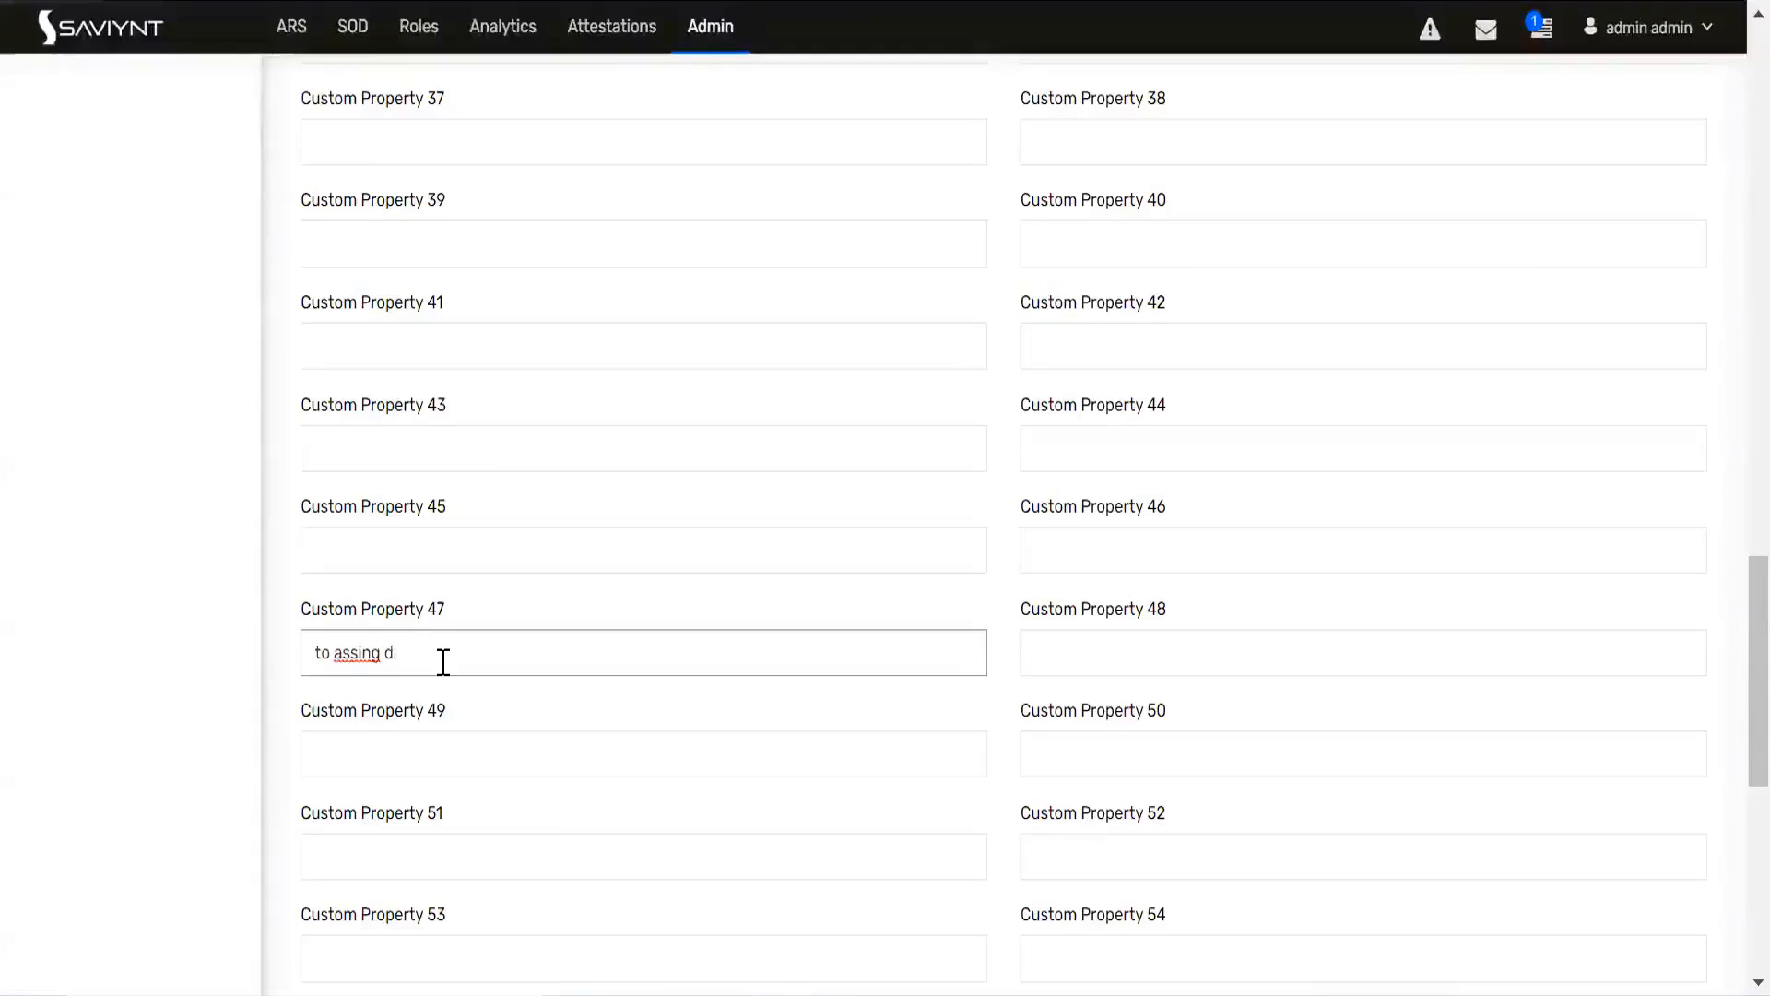
text(b ac)
text(ount)
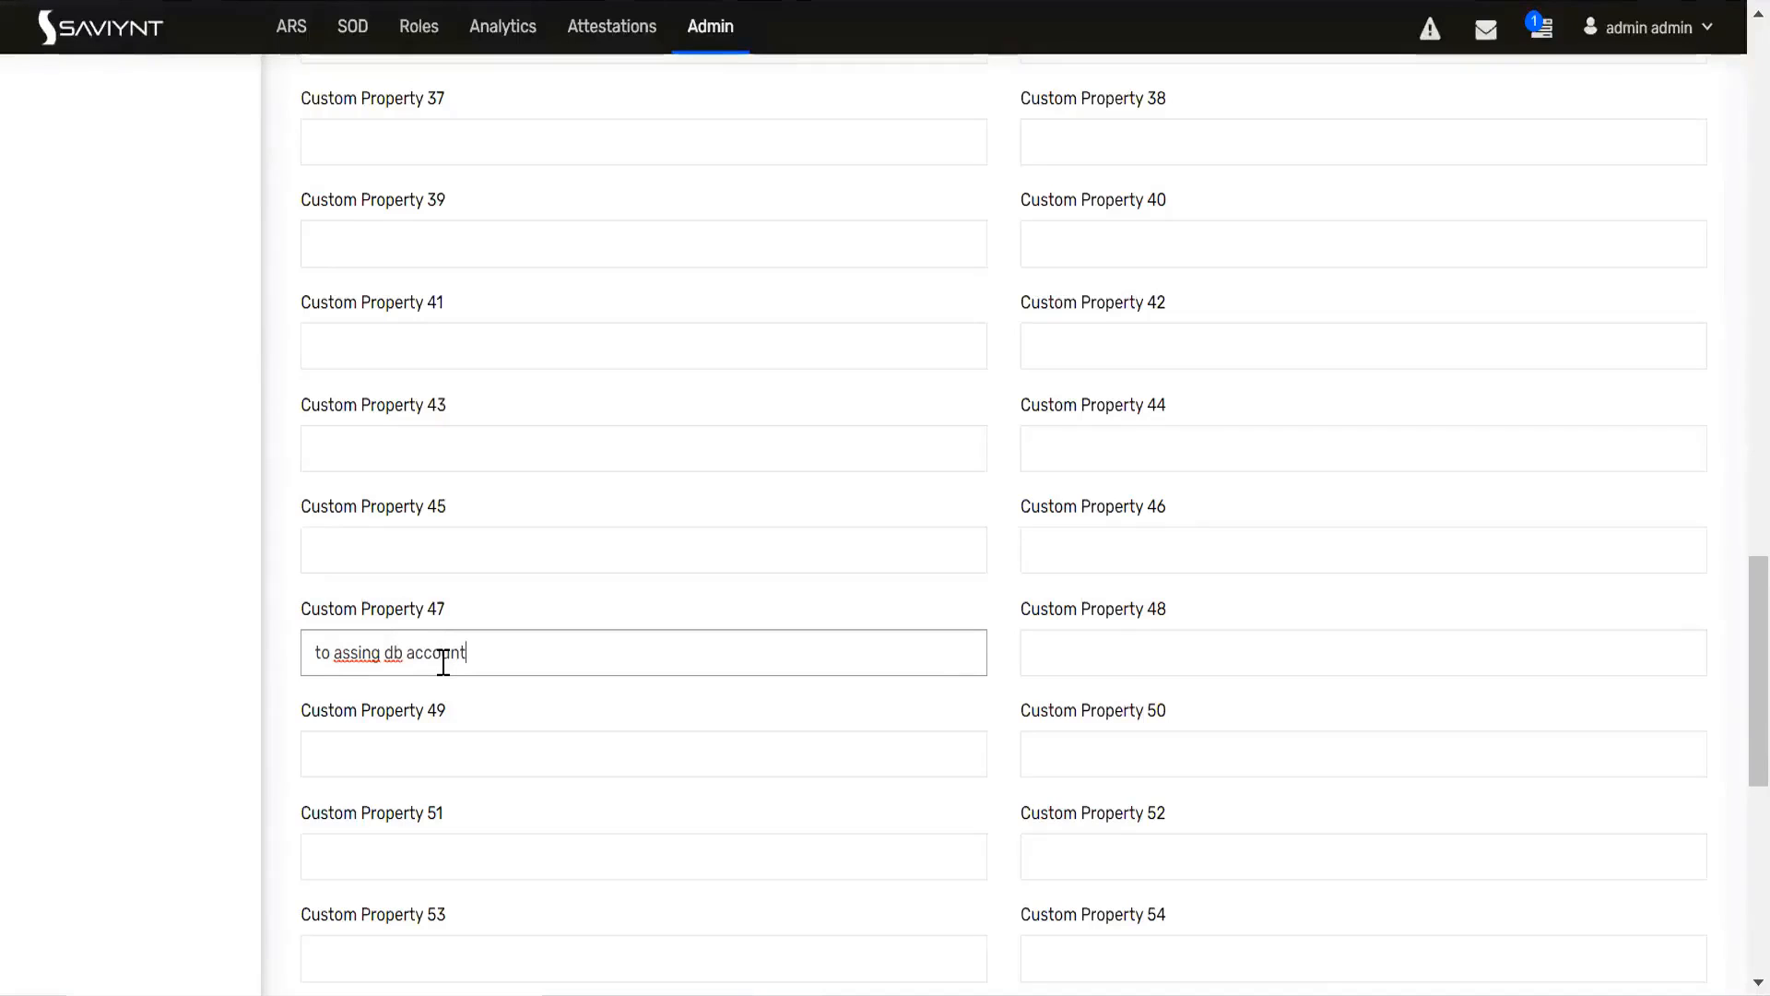
Step: Correct the misspelled word in Custom Property 47 to "assign" and save the user update
click(386, 652)
key(BackSpace)
click(386, 649)
key(BackSpace)
key(BackSpace)
key(BackSpace)
text(gn d)
scroll(968, 818, down, 8)
click(1628, 870)
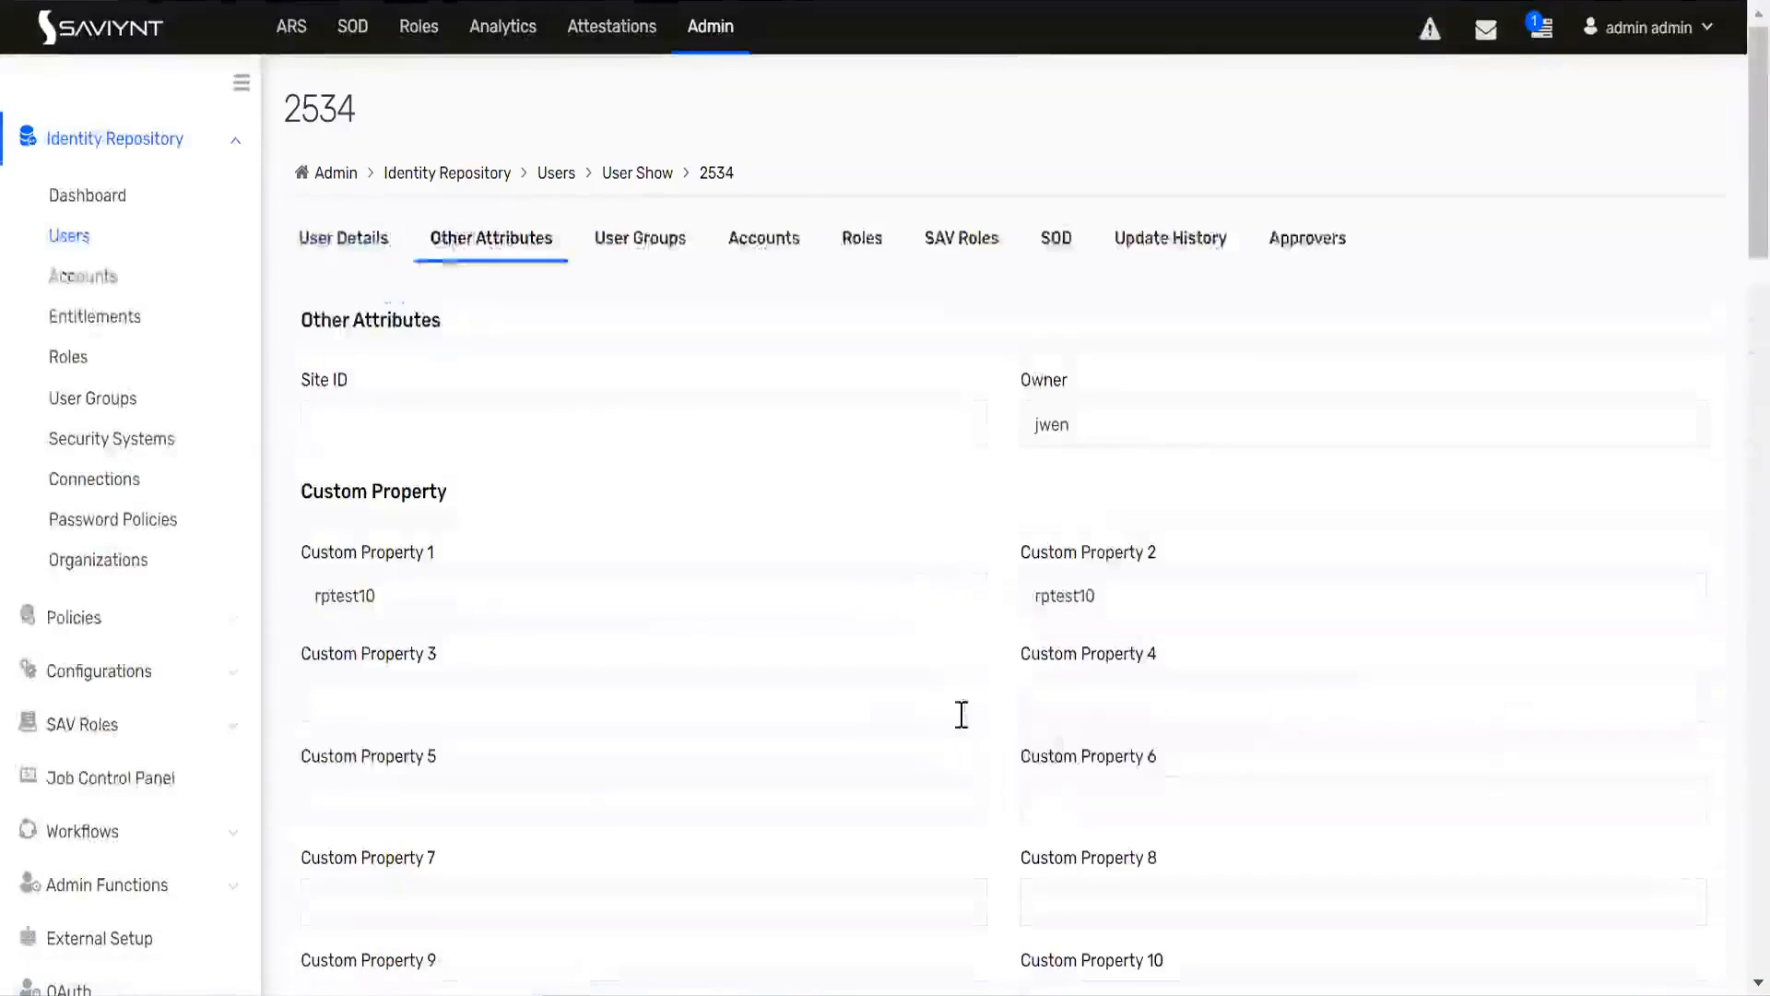
Step: Examine the City and Custom Property 47 changes and their rule run entries in the user's update history
double_click(321, 111)
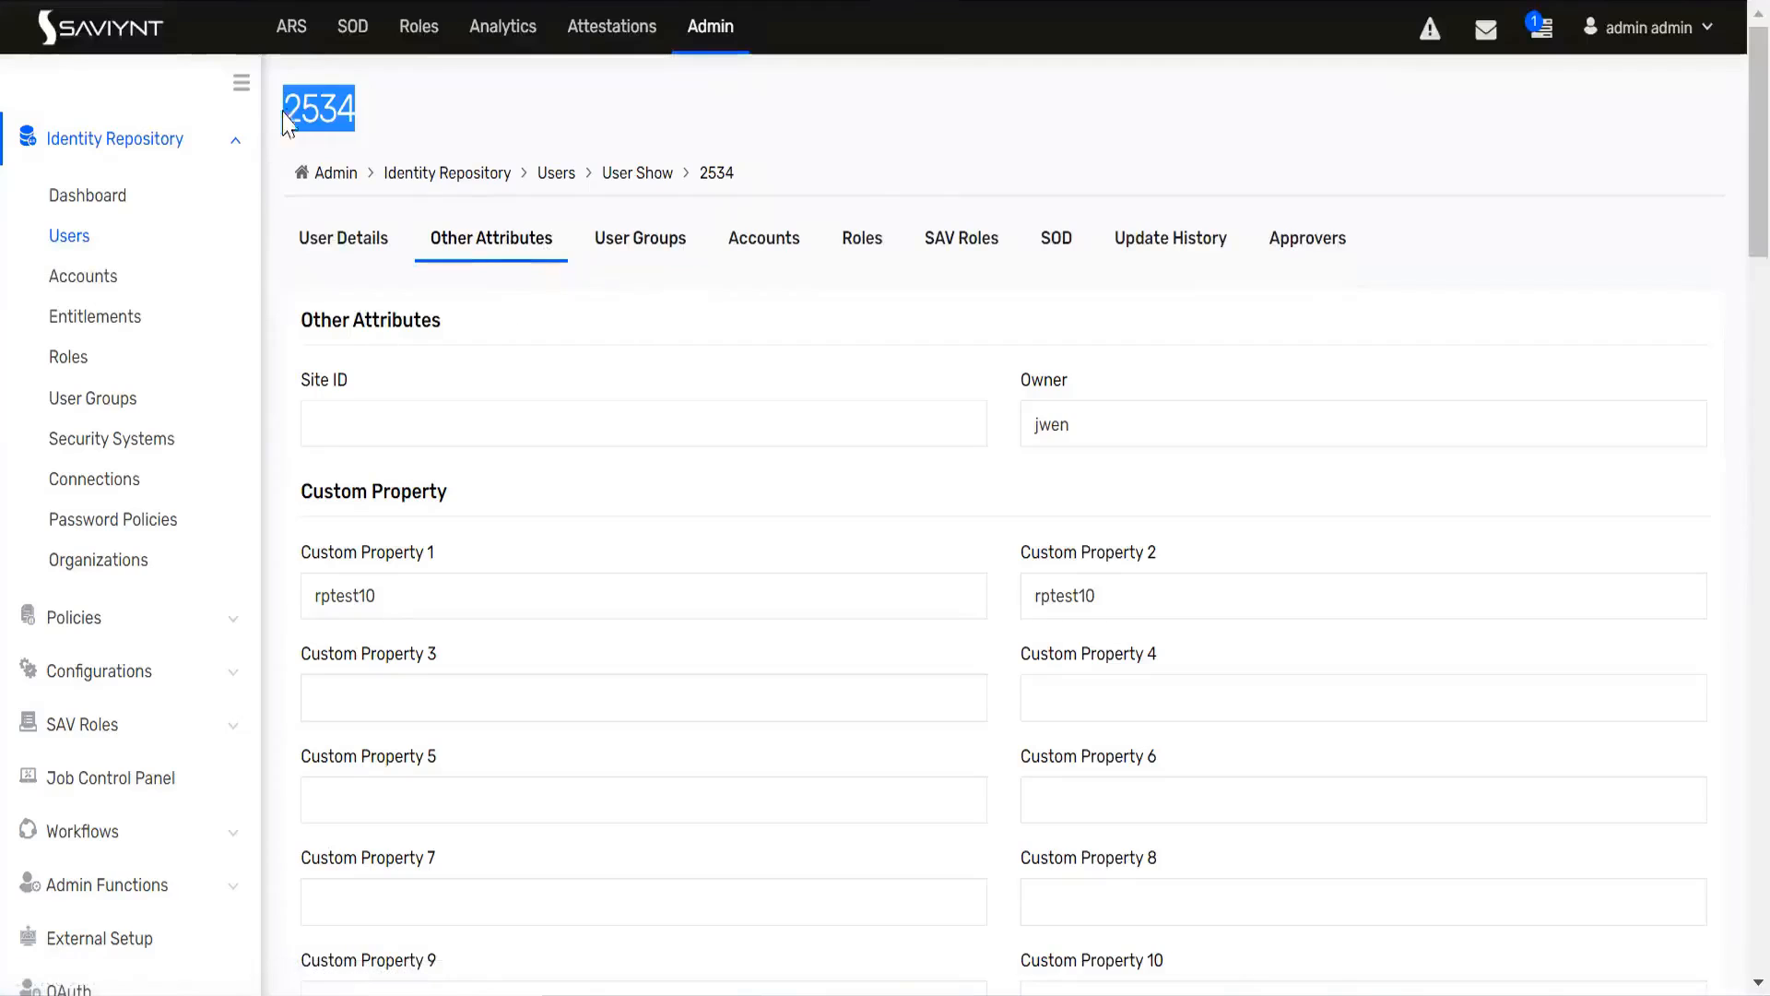
click(297, 36)
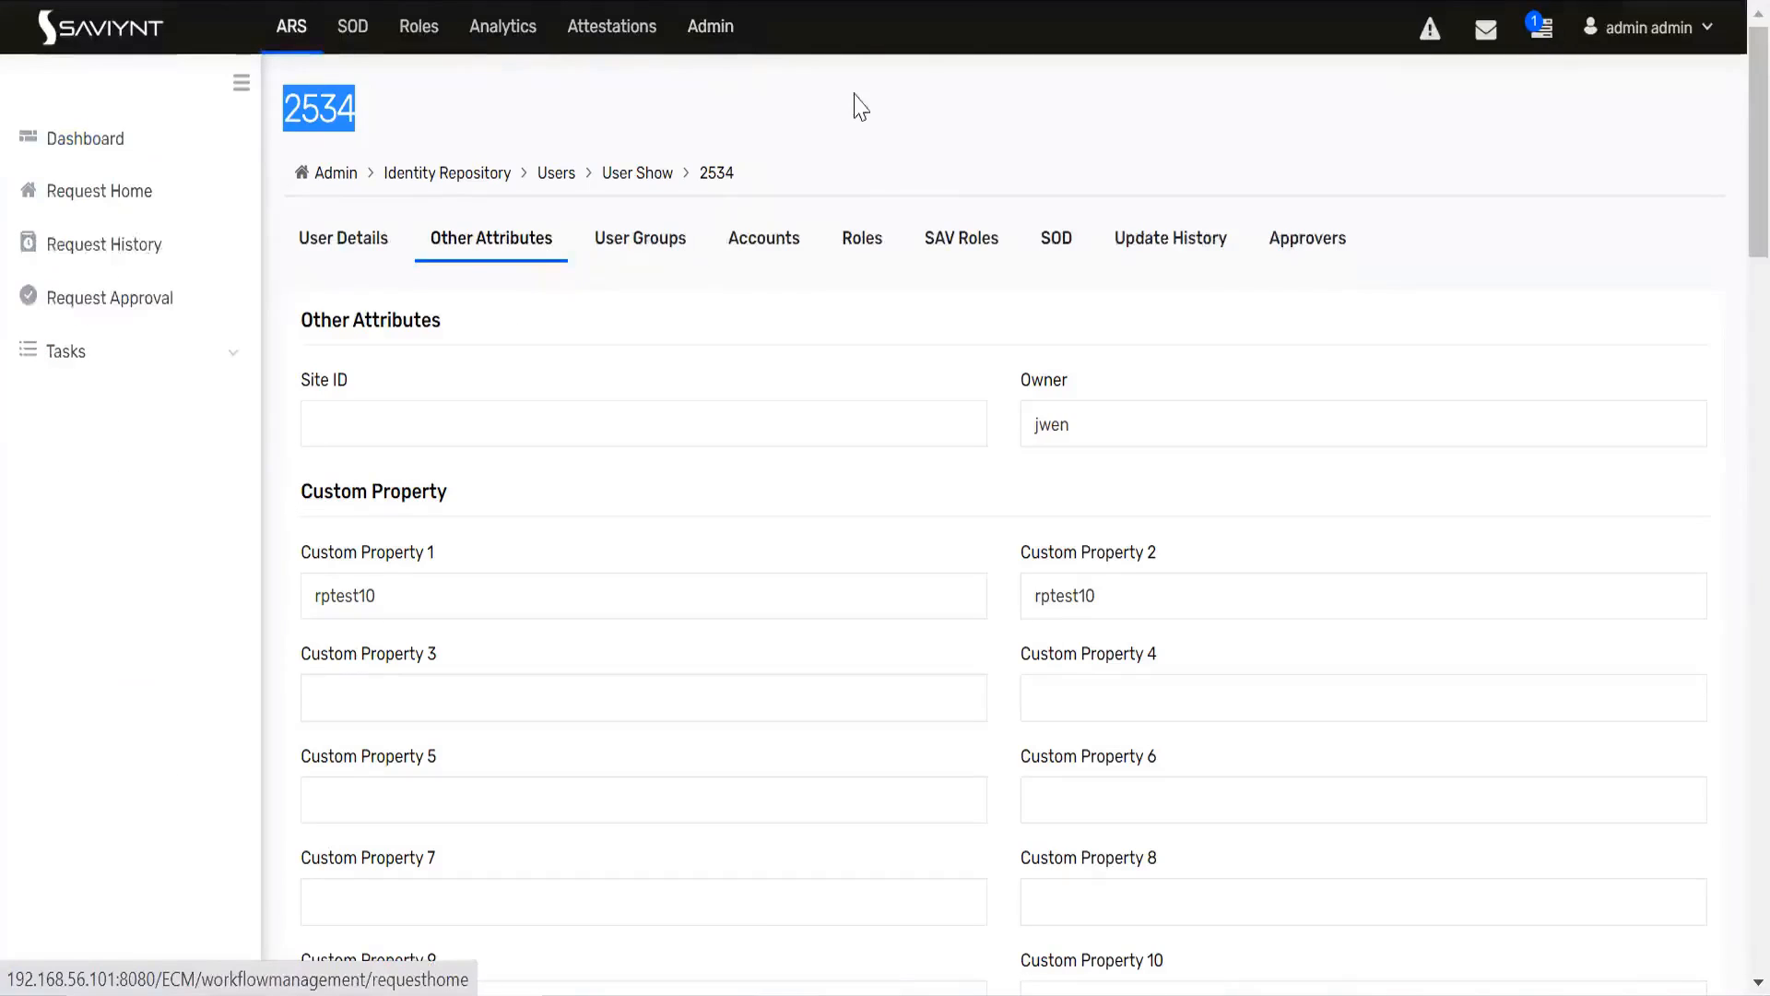
click(1164, 237)
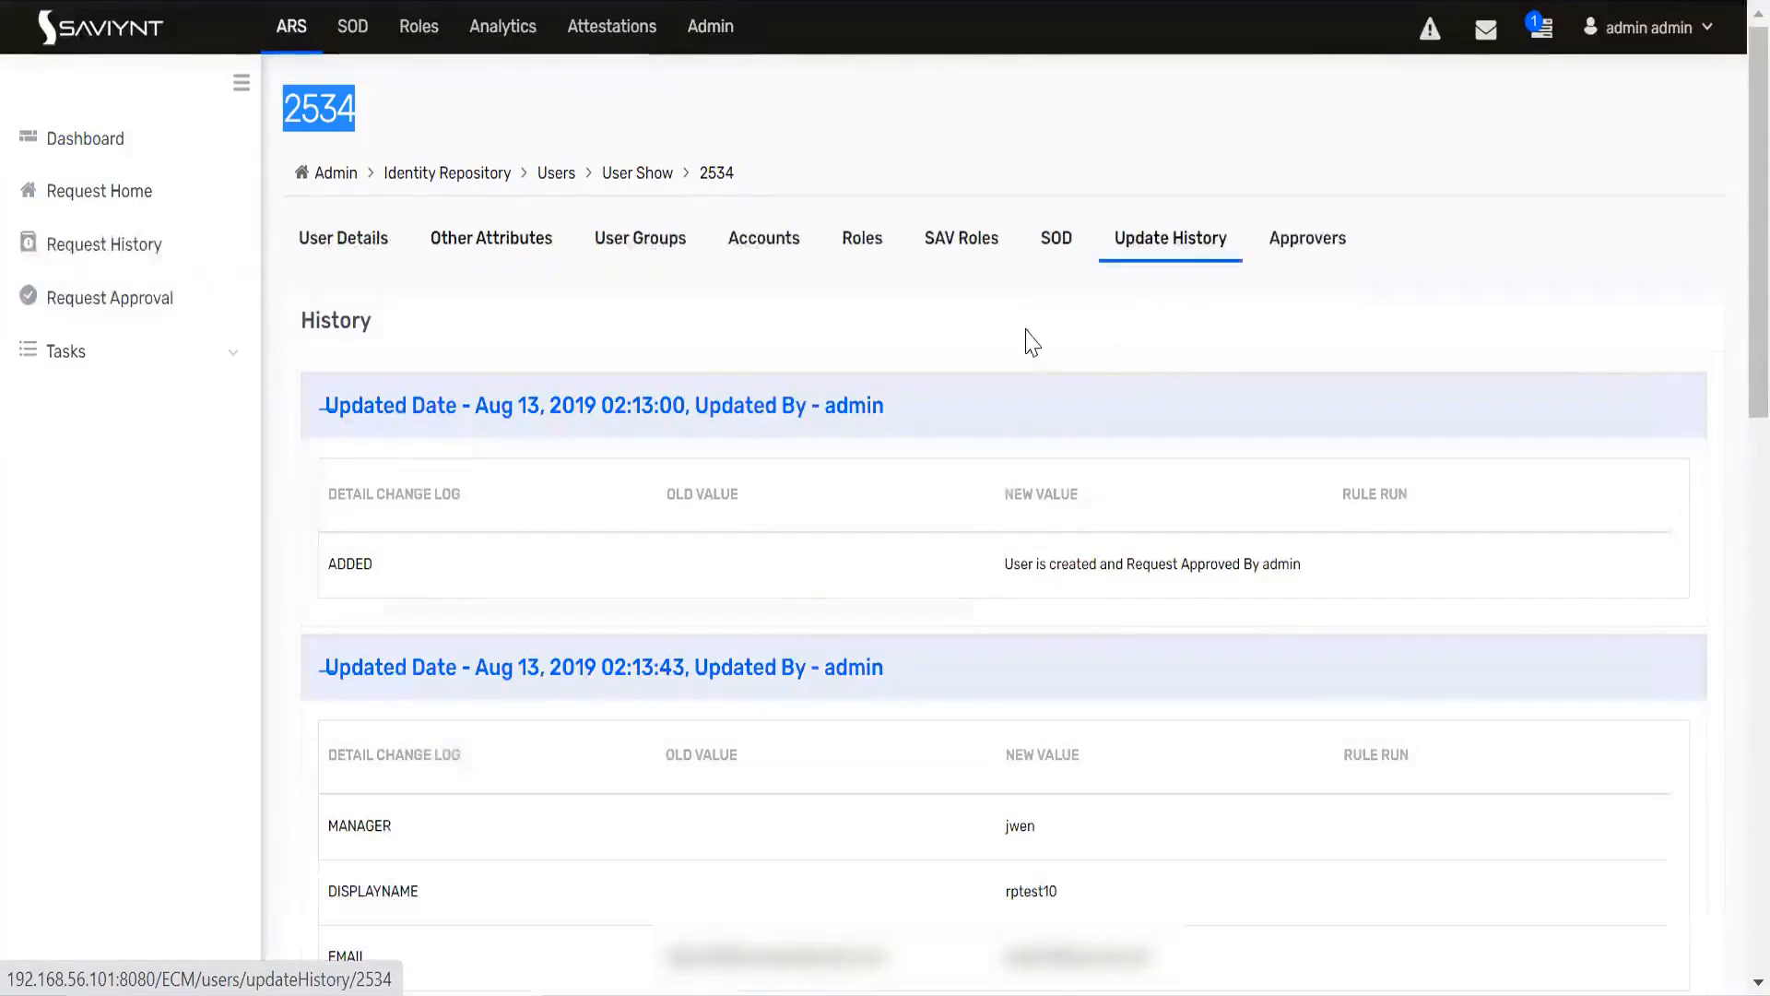
scroll(1029, 341, down, 8)
scroll(1029, 341, down, 5)
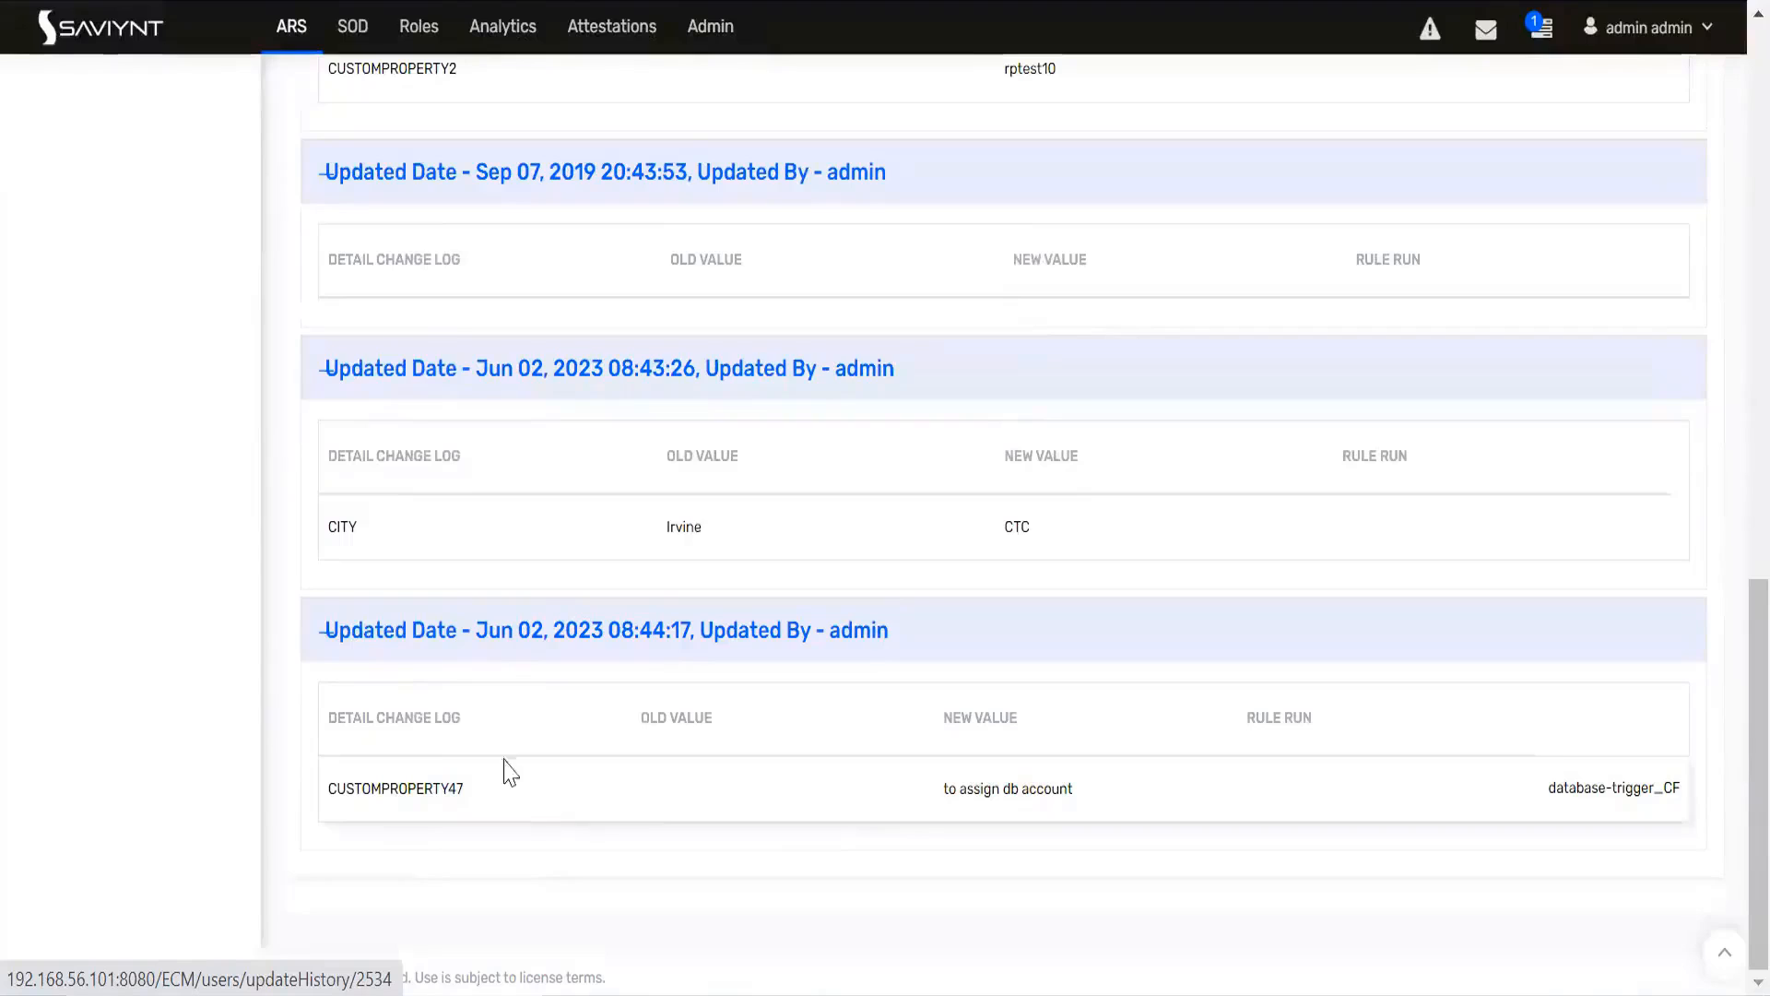
drag(333, 719, 463, 719)
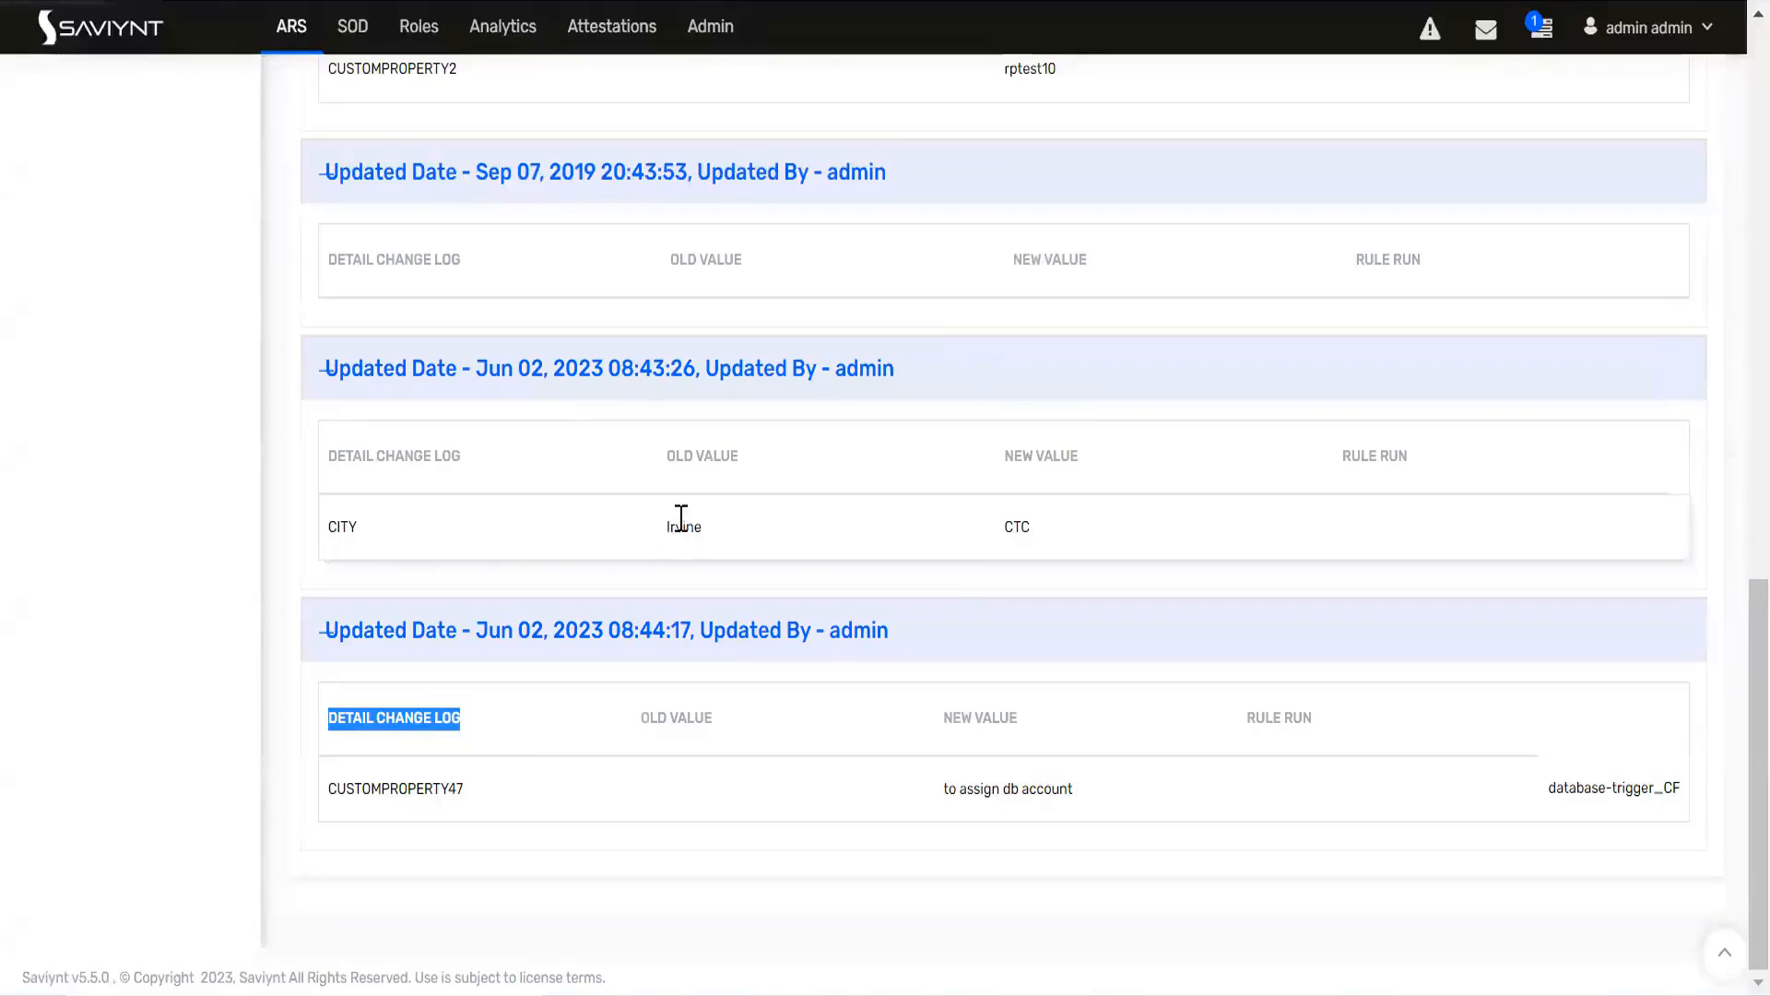
double_click(1018, 529)
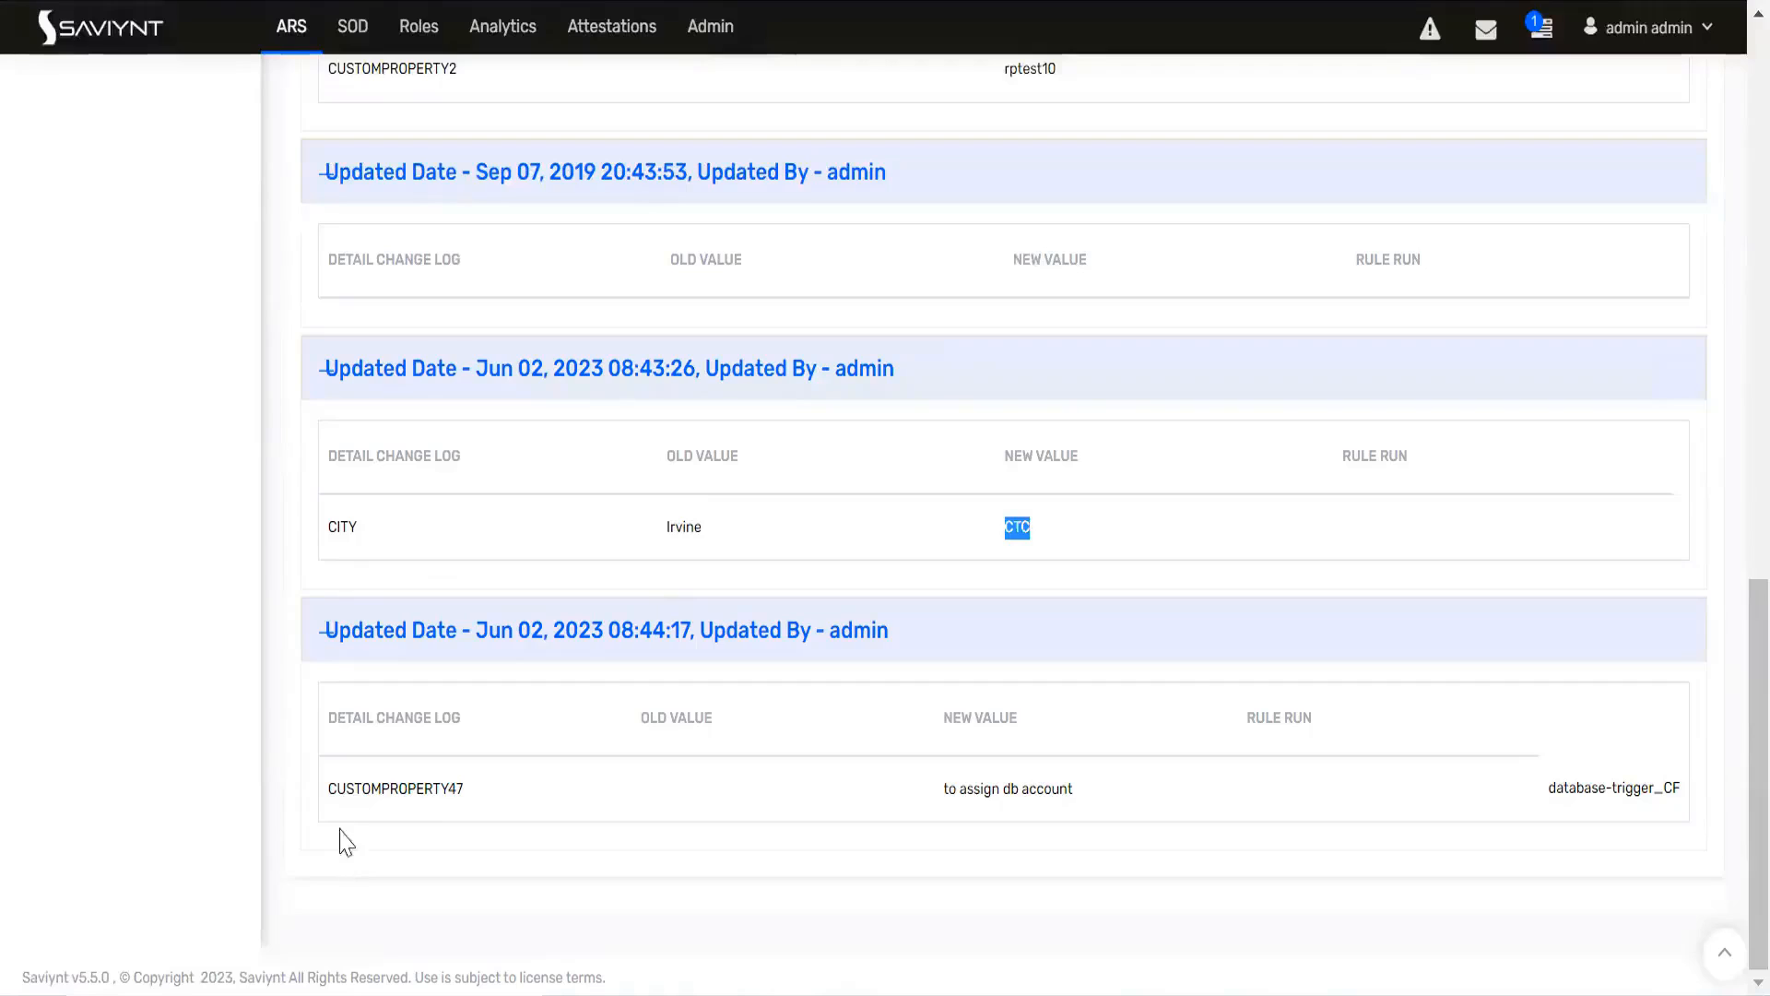
drag(464, 791, 327, 791)
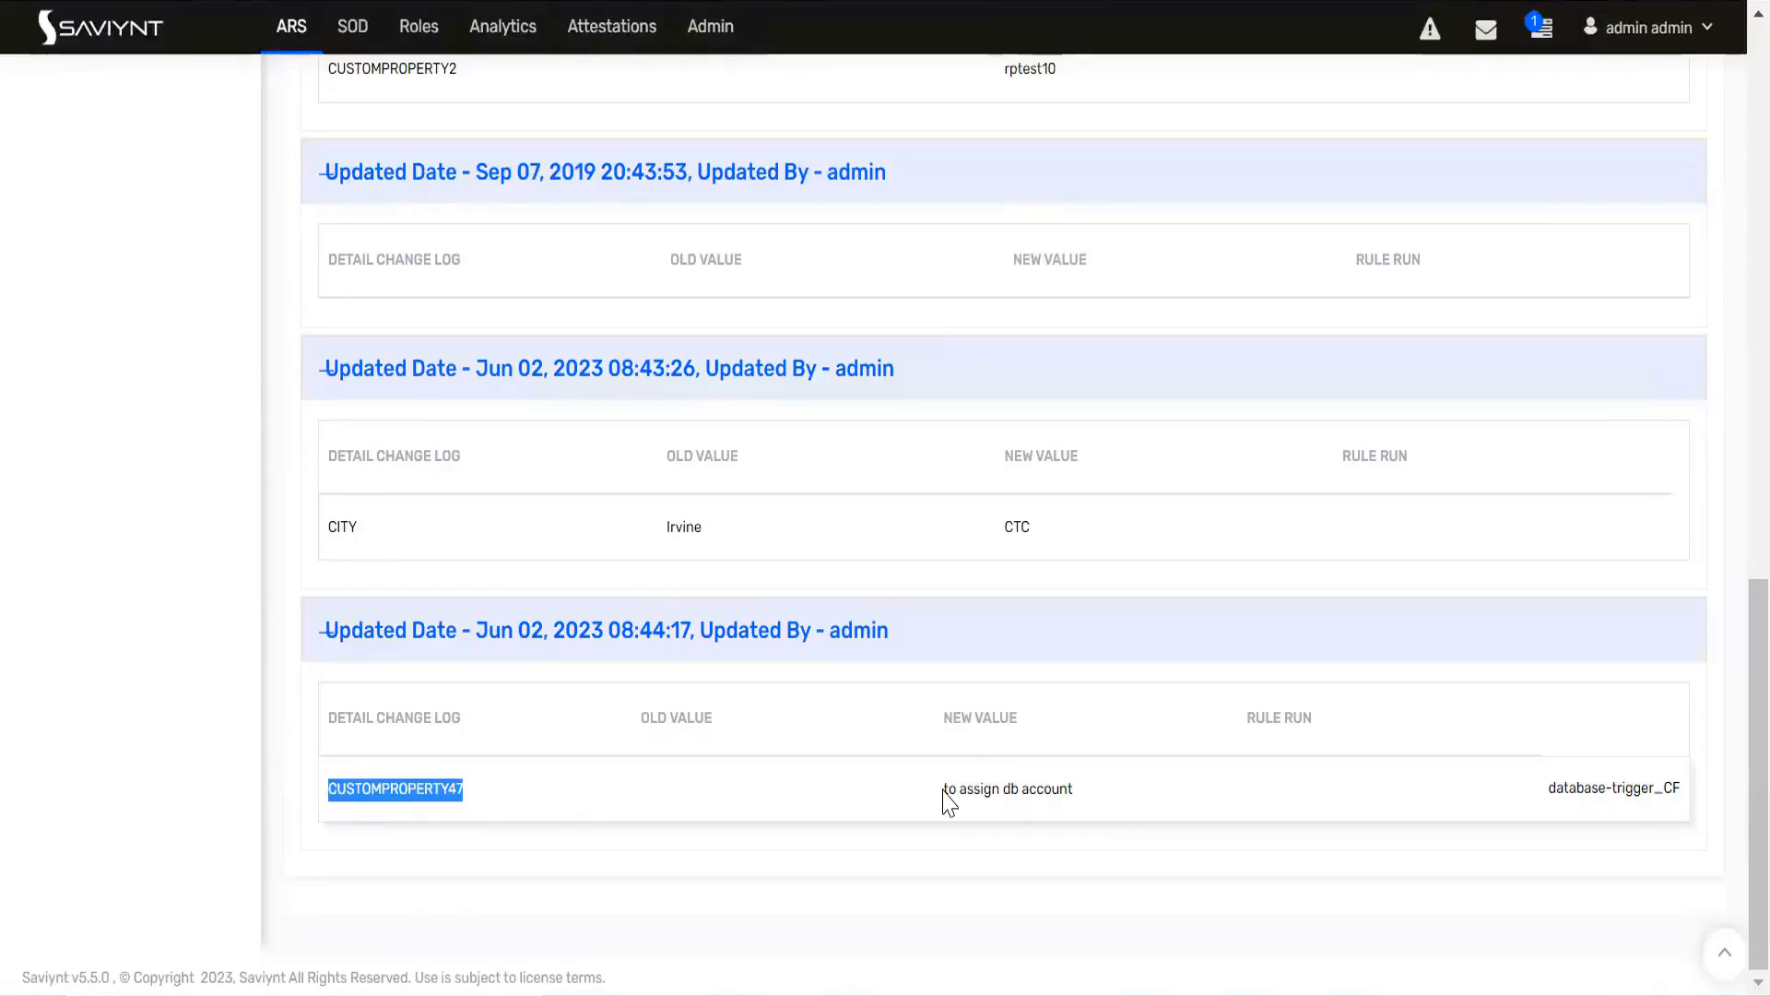
drag(943, 789, 1072, 789)
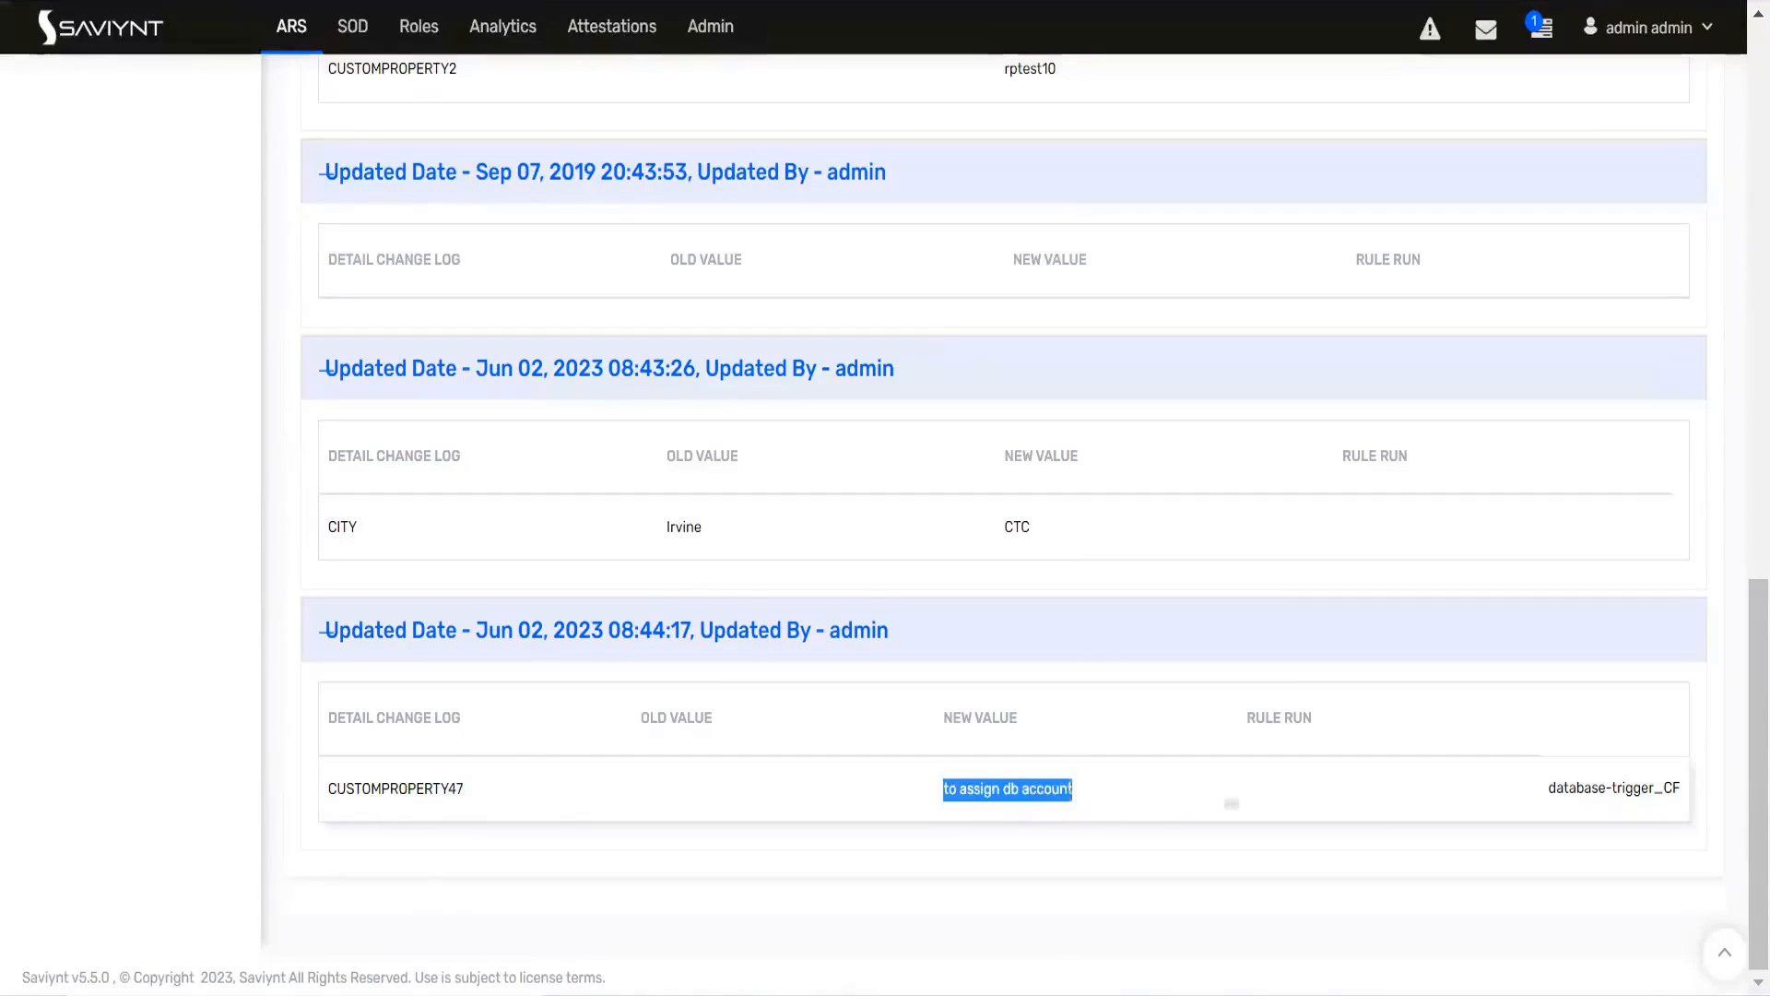
triple_click(1296, 719)
drag(1549, 790, 1683, 805)
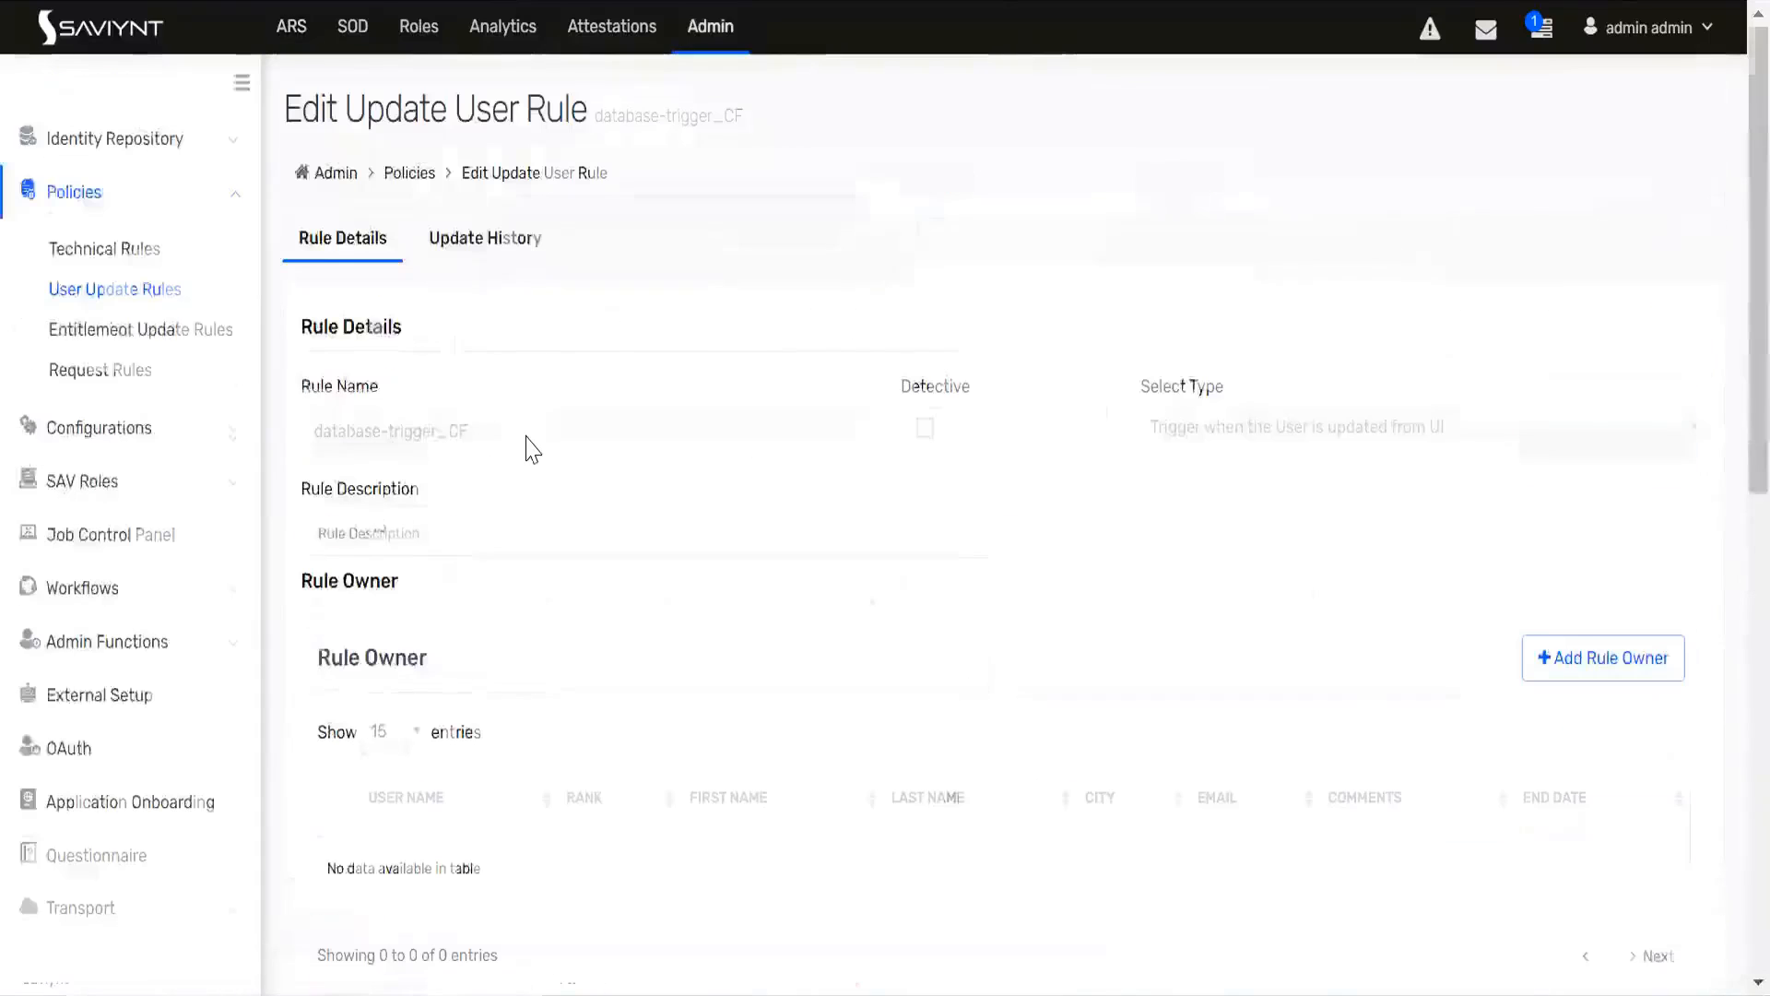
Step: Review the conditions and the technical rule re-run action of the database-trigger_CF user update rule
scroll(486, 447, down, 10)
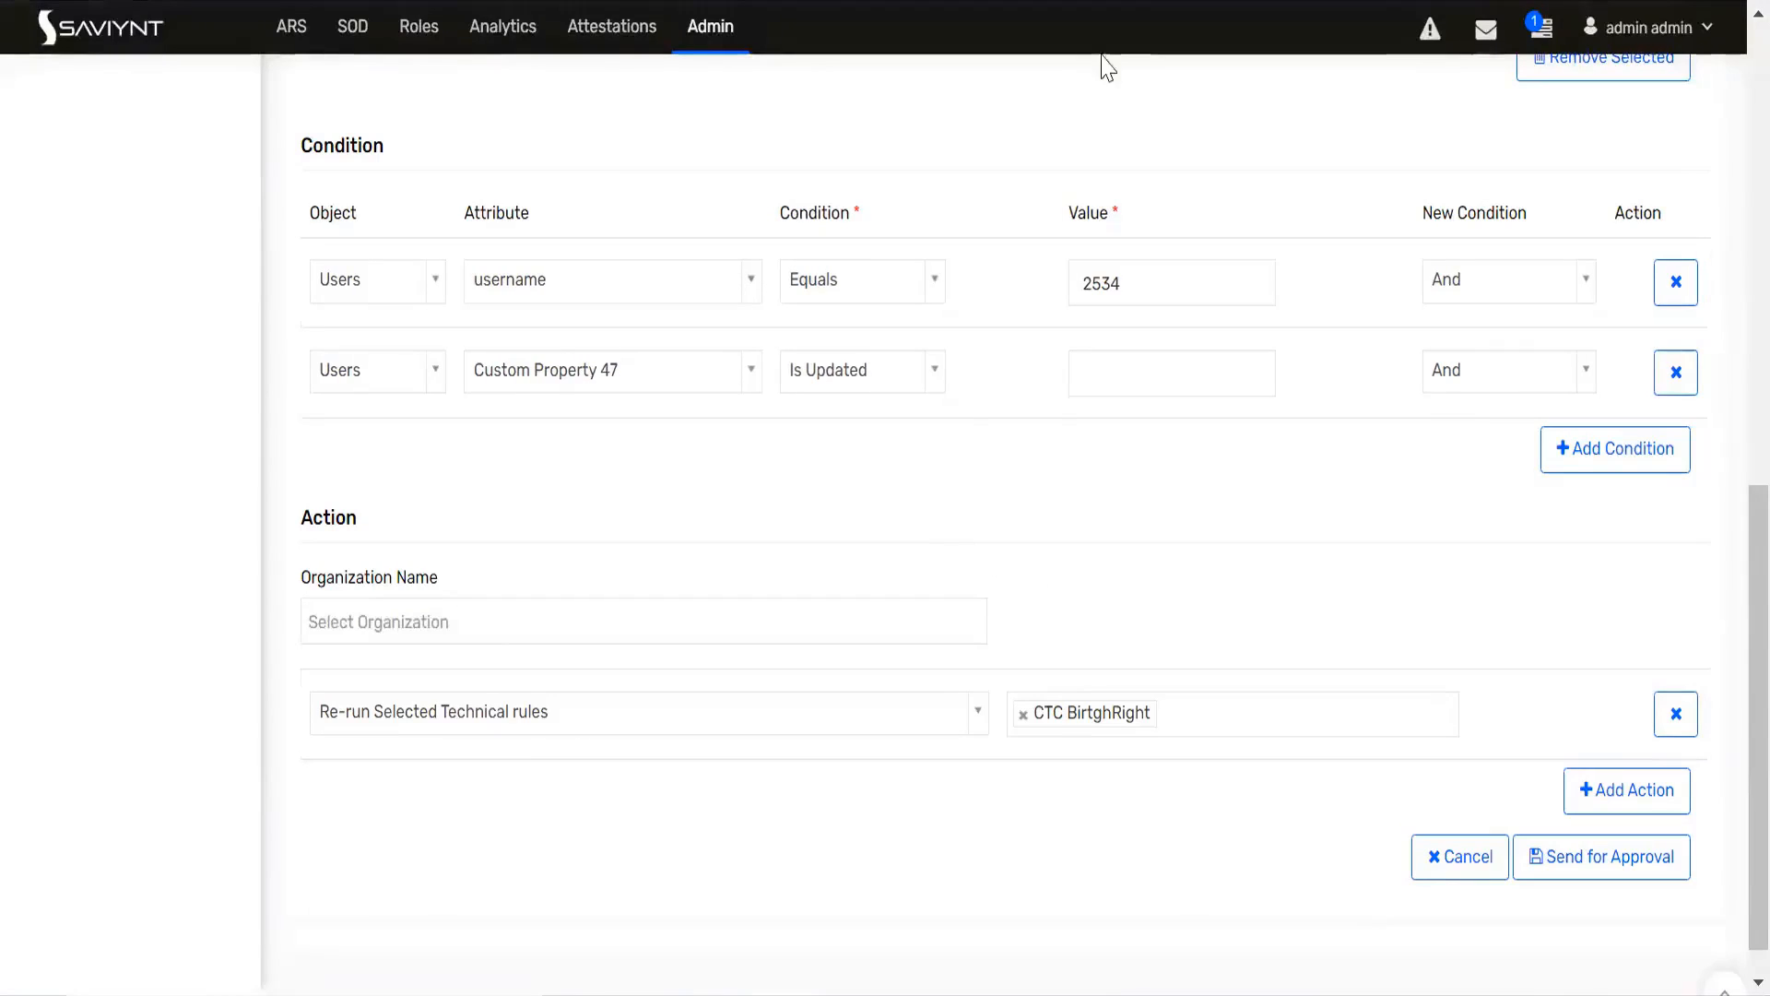
scroll(657, 498, up, 10)
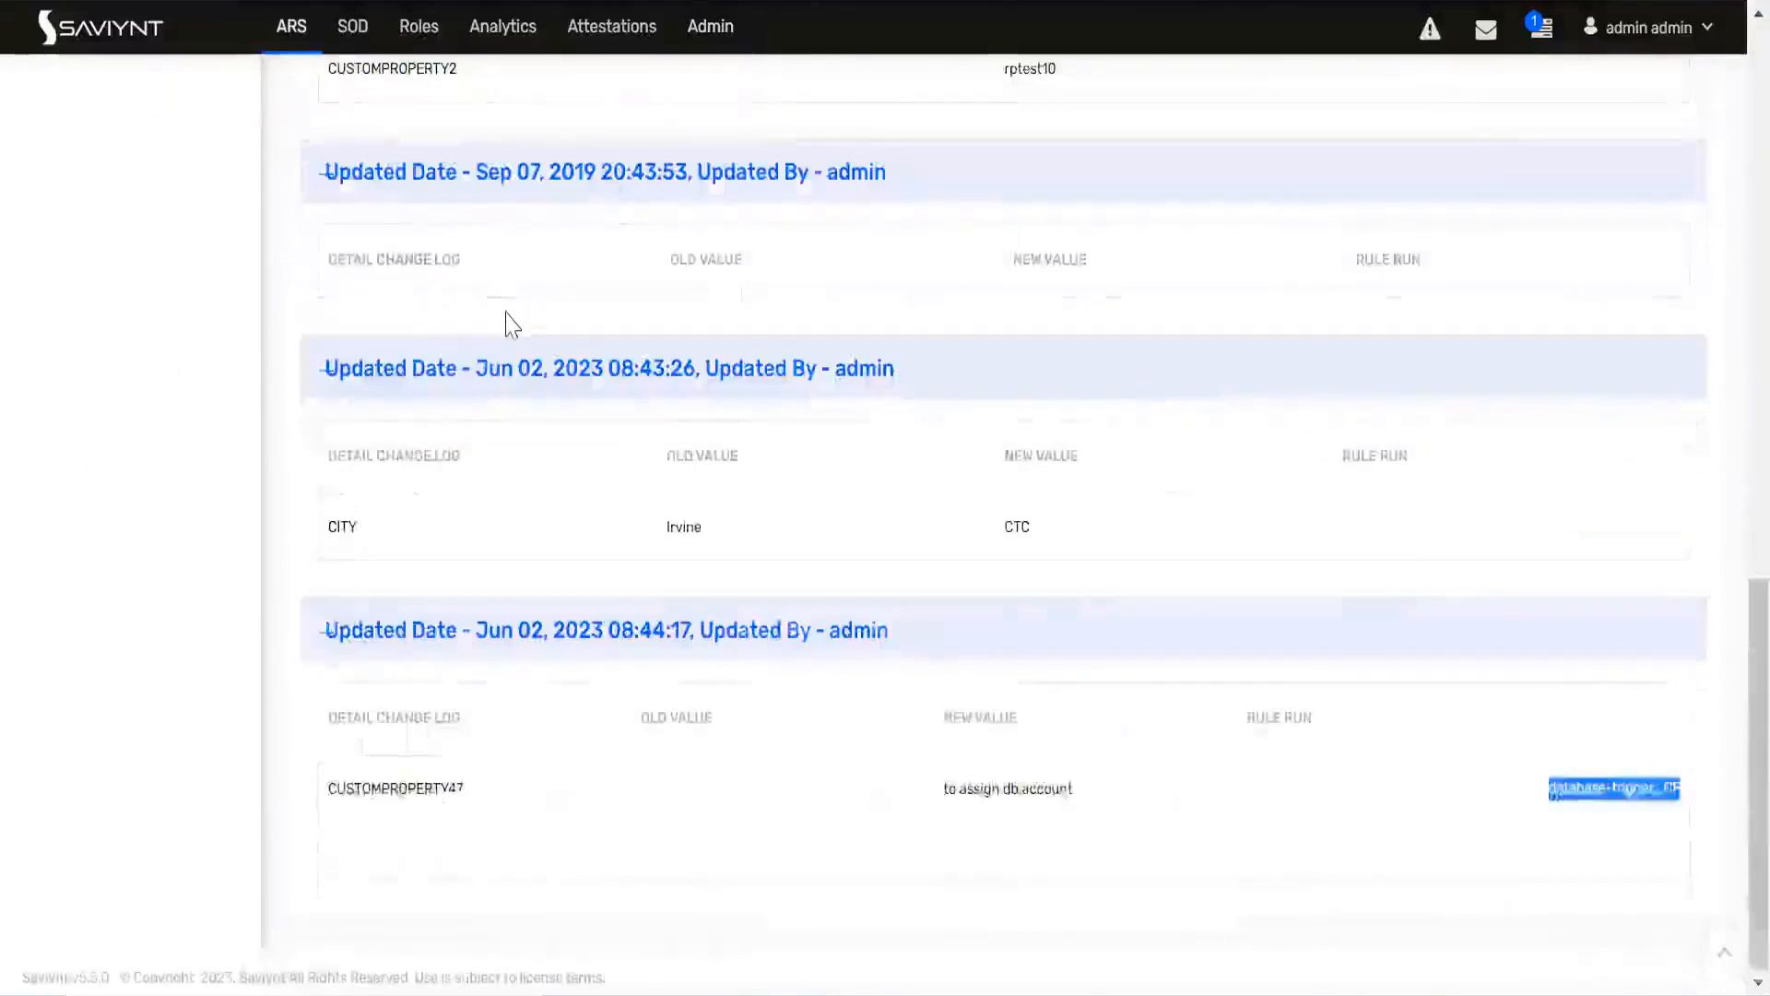
scroll(506, 323, up, 15)
double_click(341, 108)
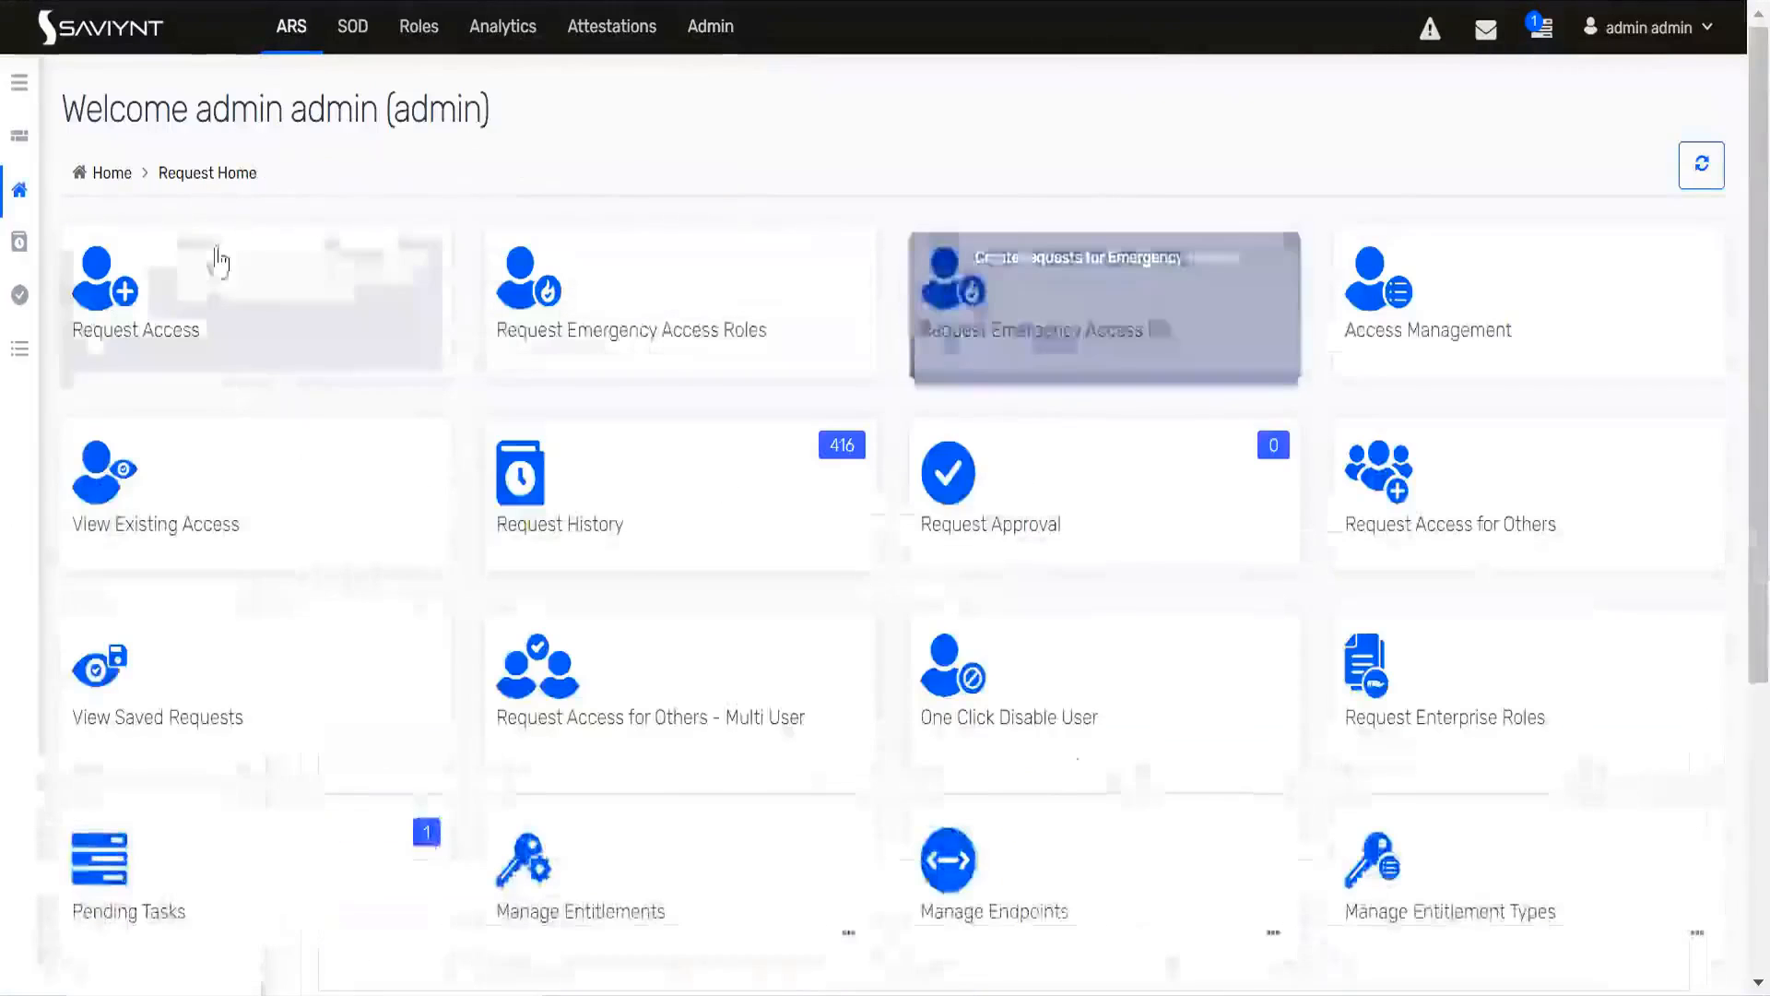
Step: Search the pending tasks for user name 2534 and examine the listed task types and entitlement
mouse_move(13, 361)
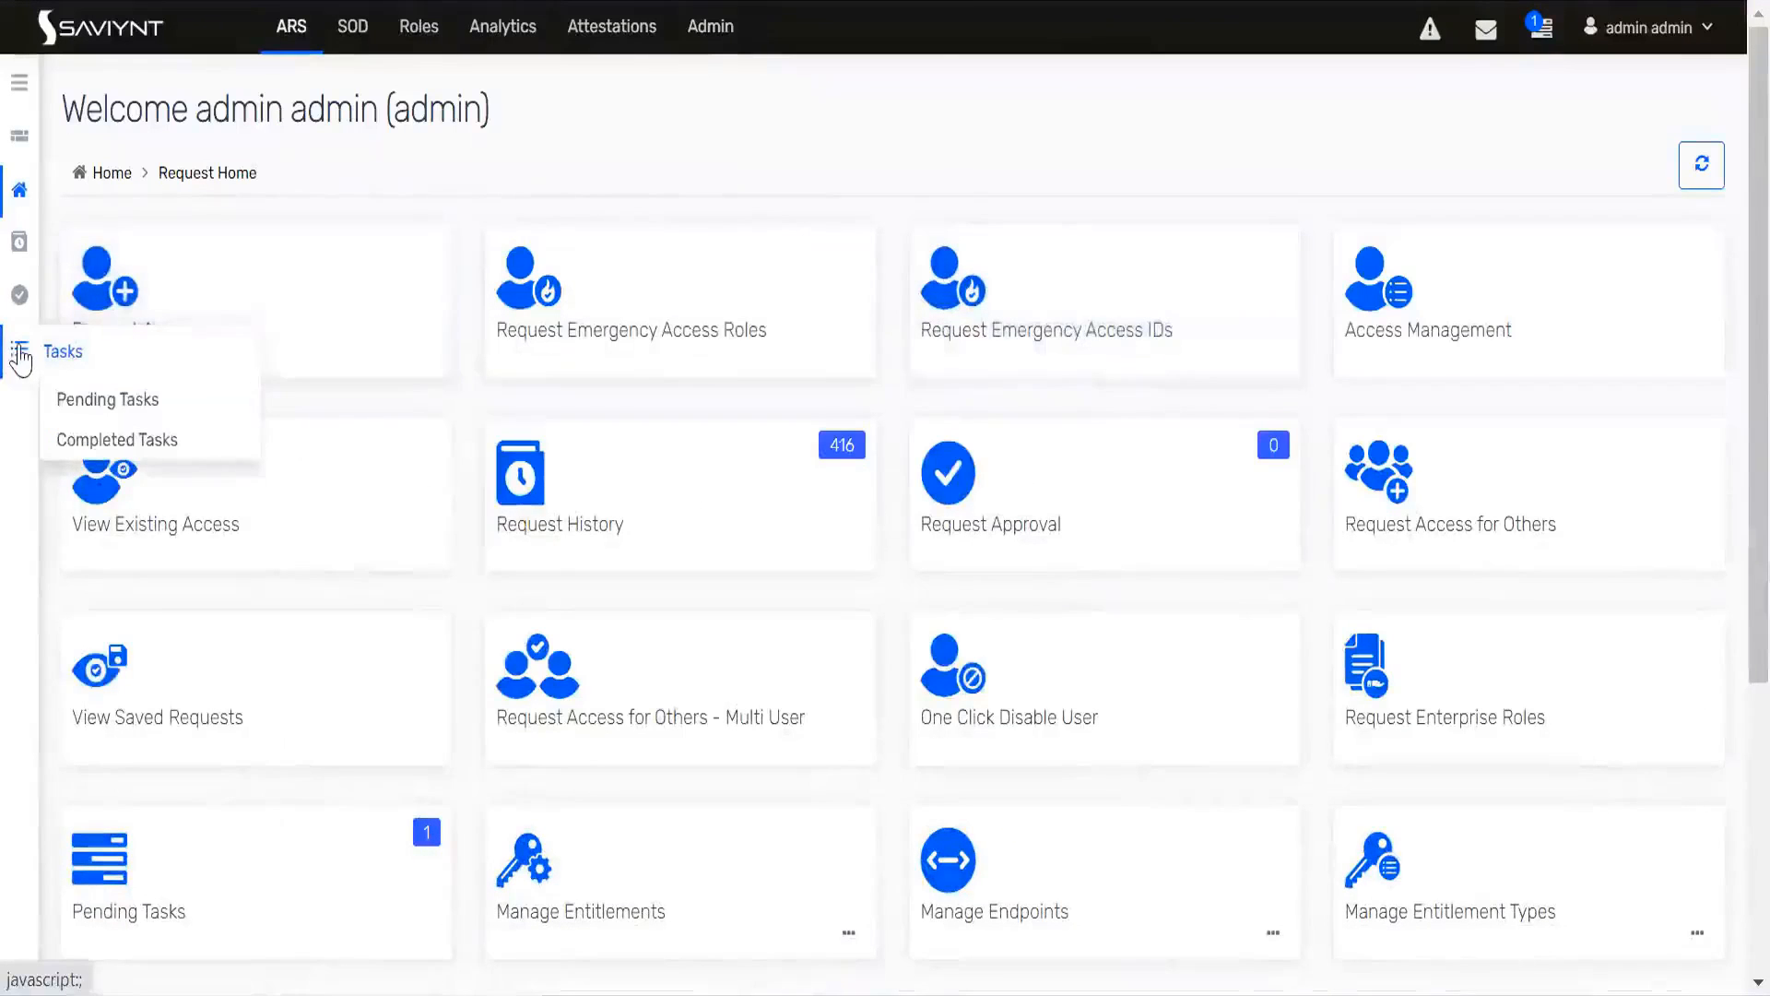
click(103, 402)
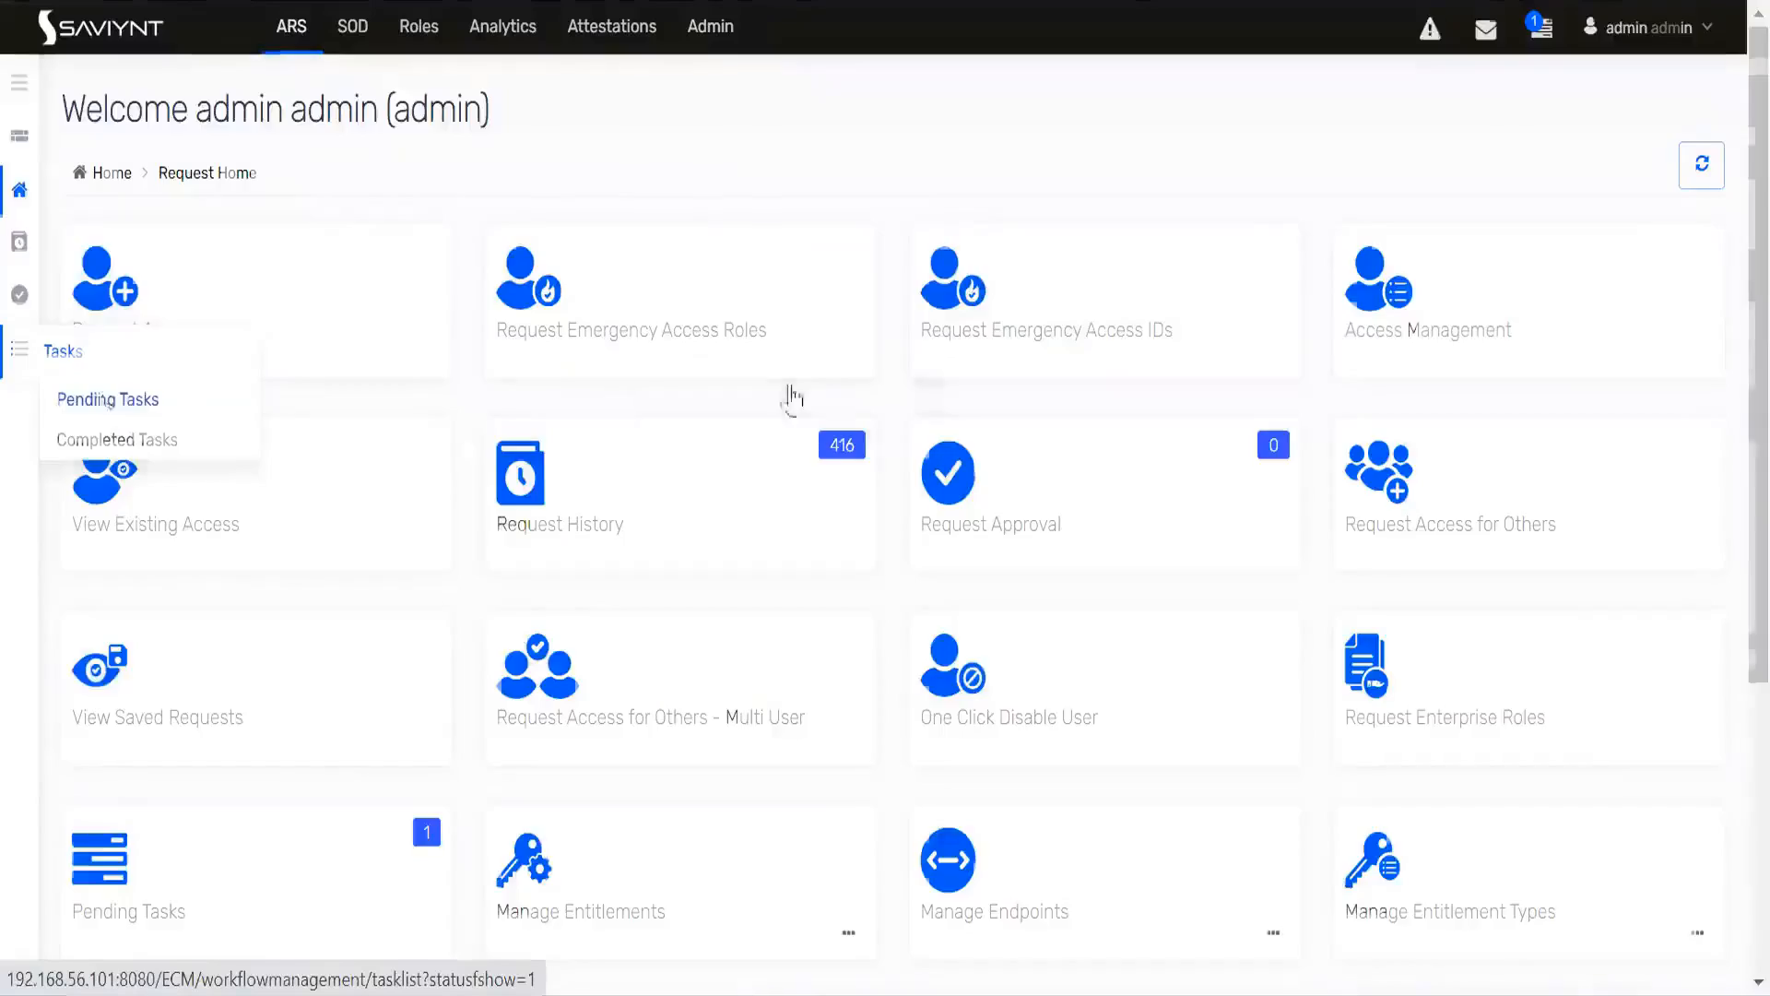
text(2534)
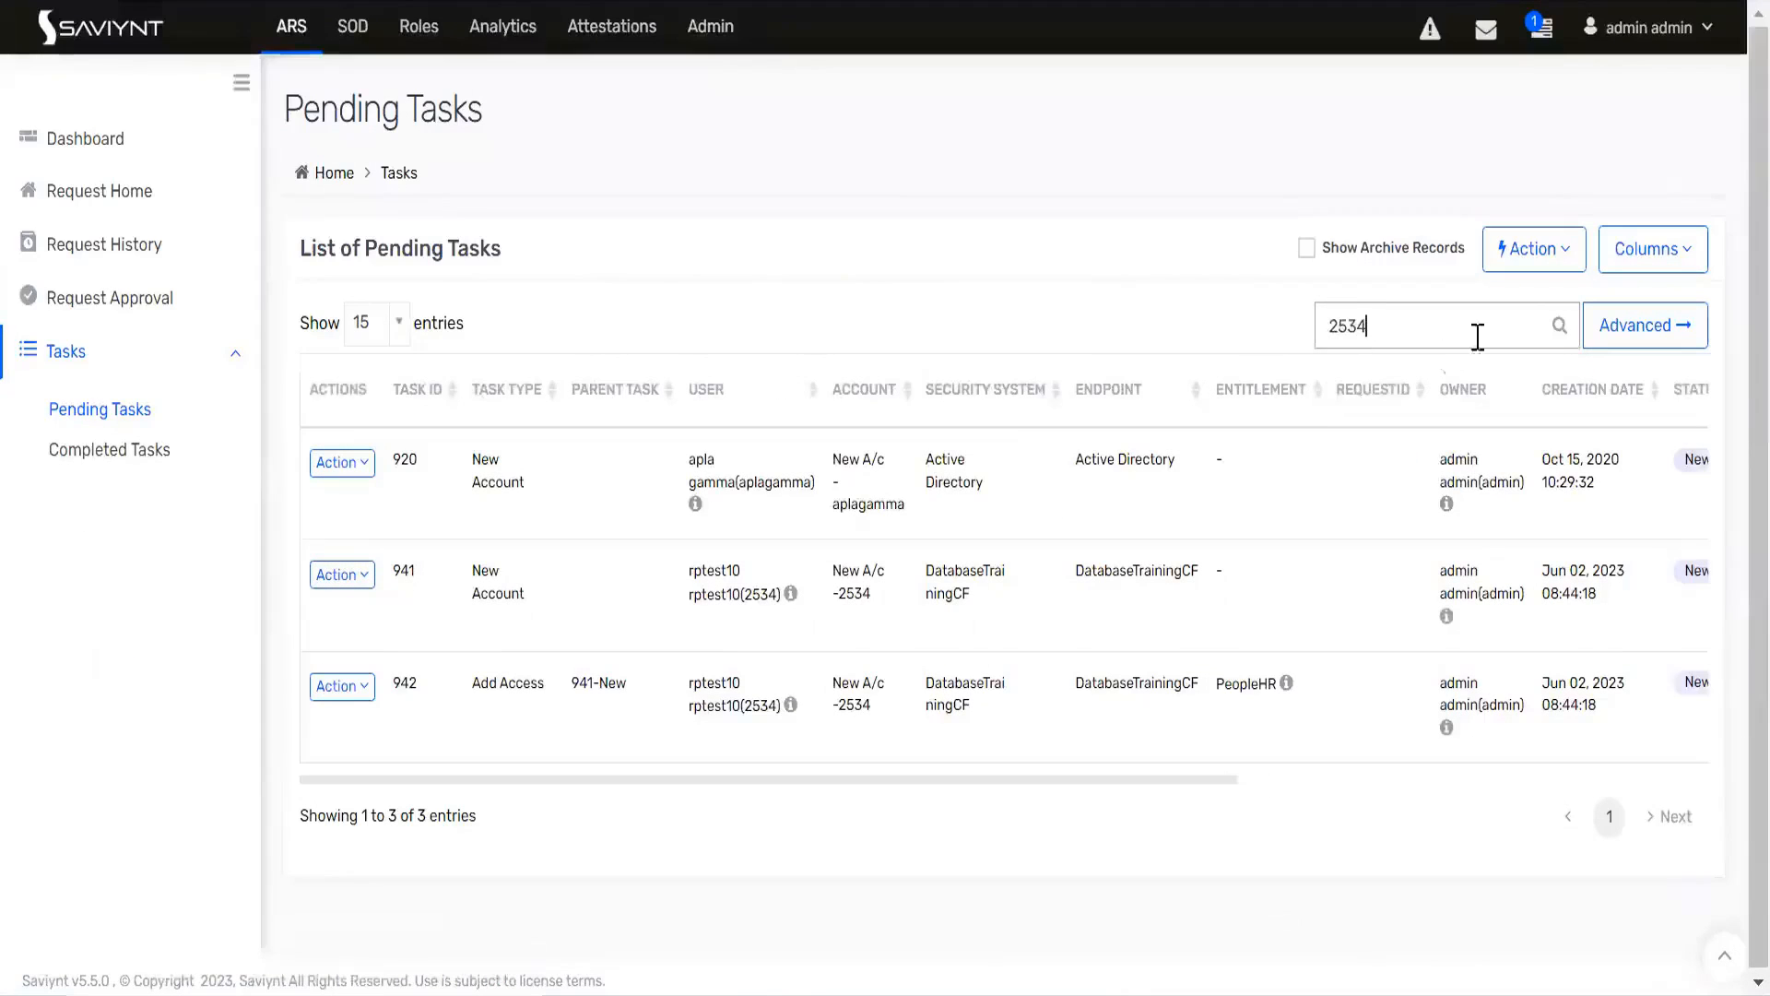
click(1558, 326)
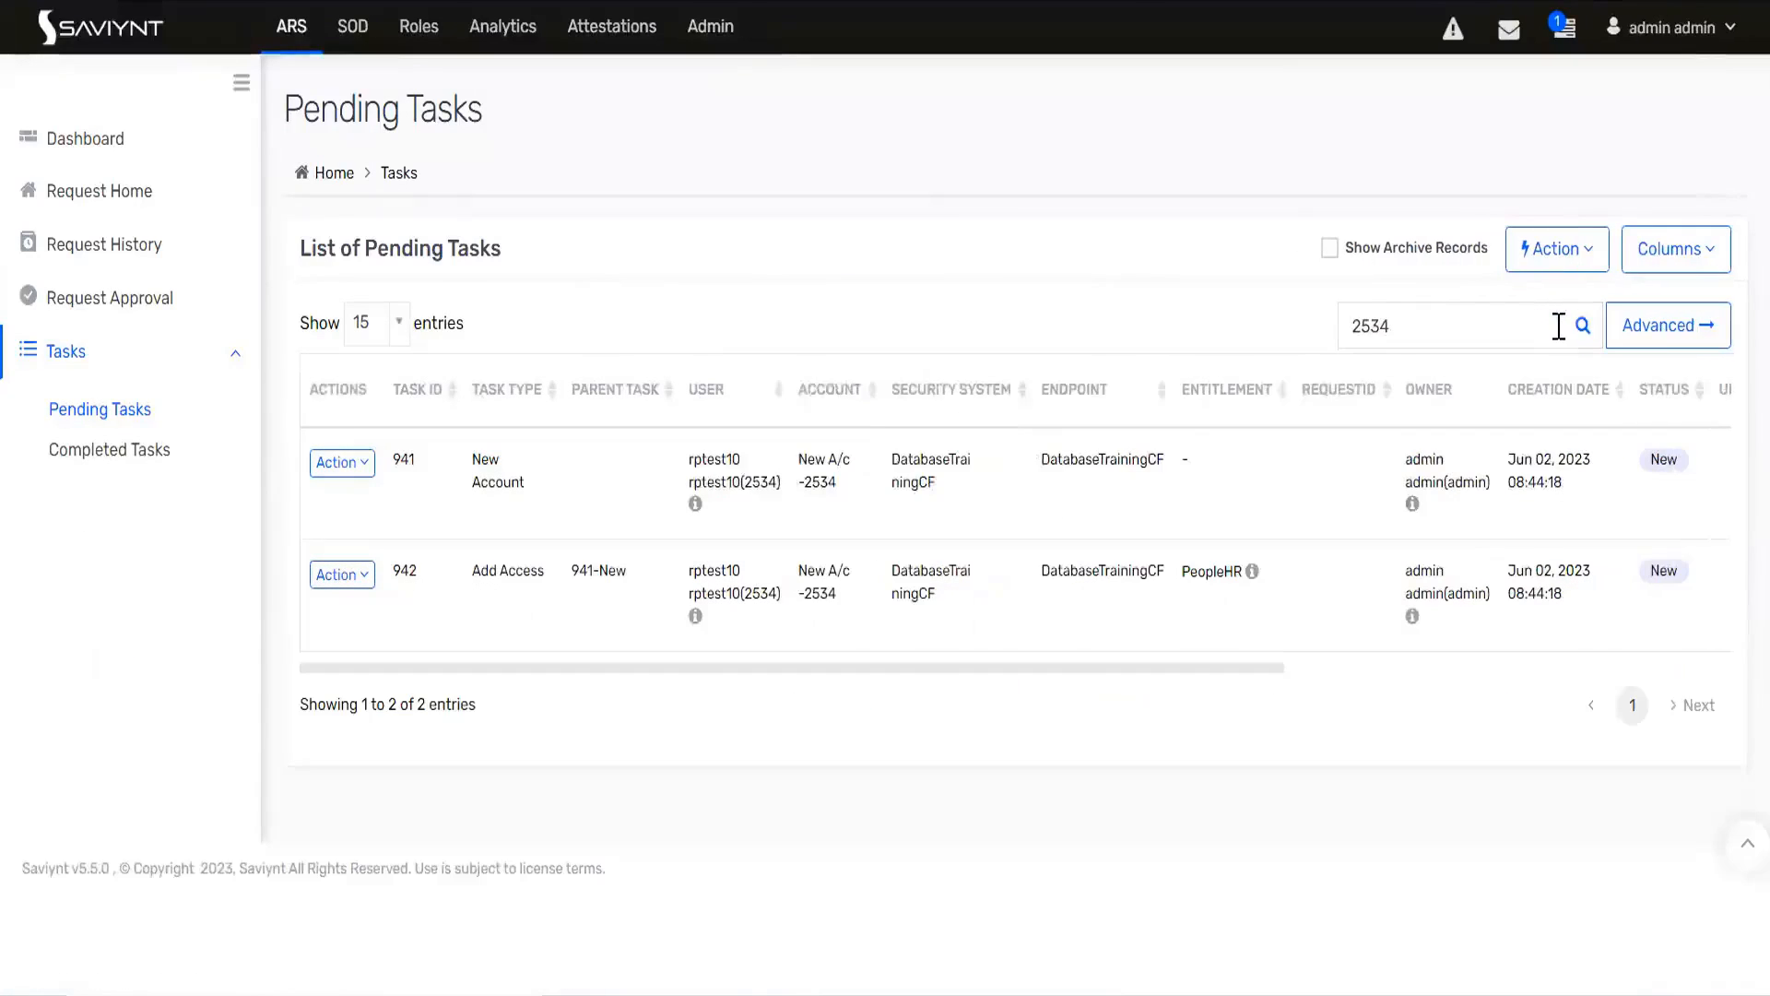
drag(587, 668, 502, 653)
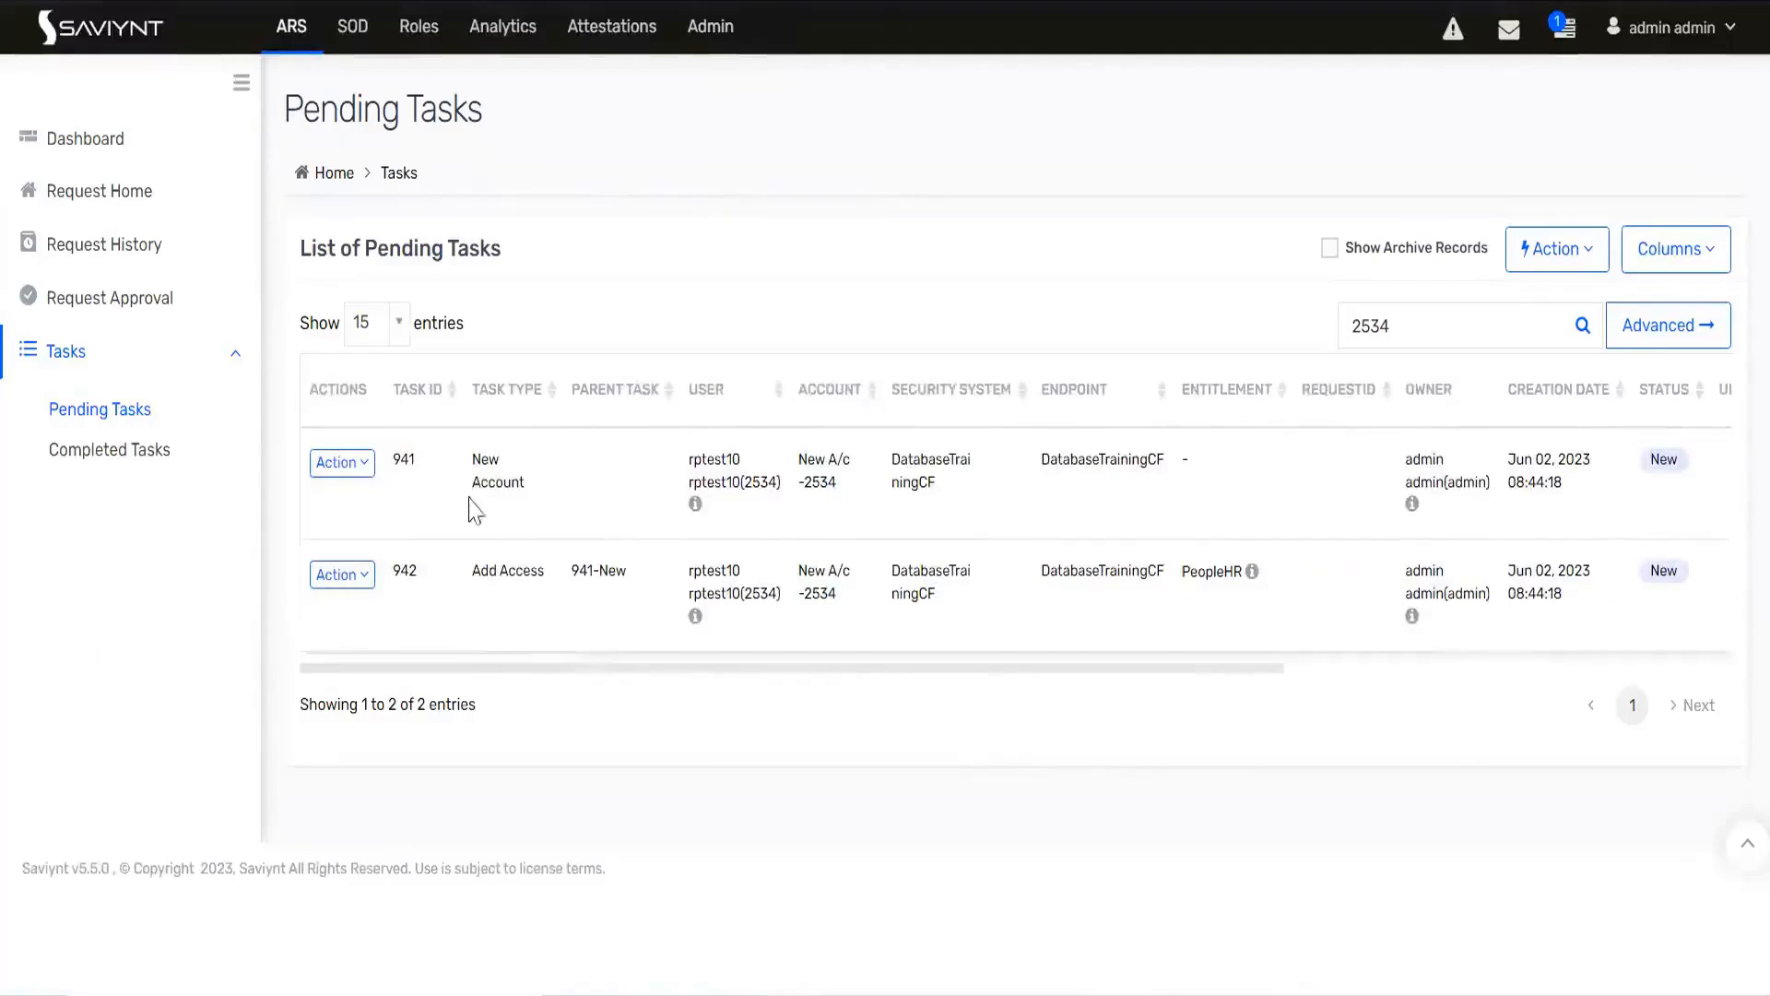
drag(468, 478, 525, 486)
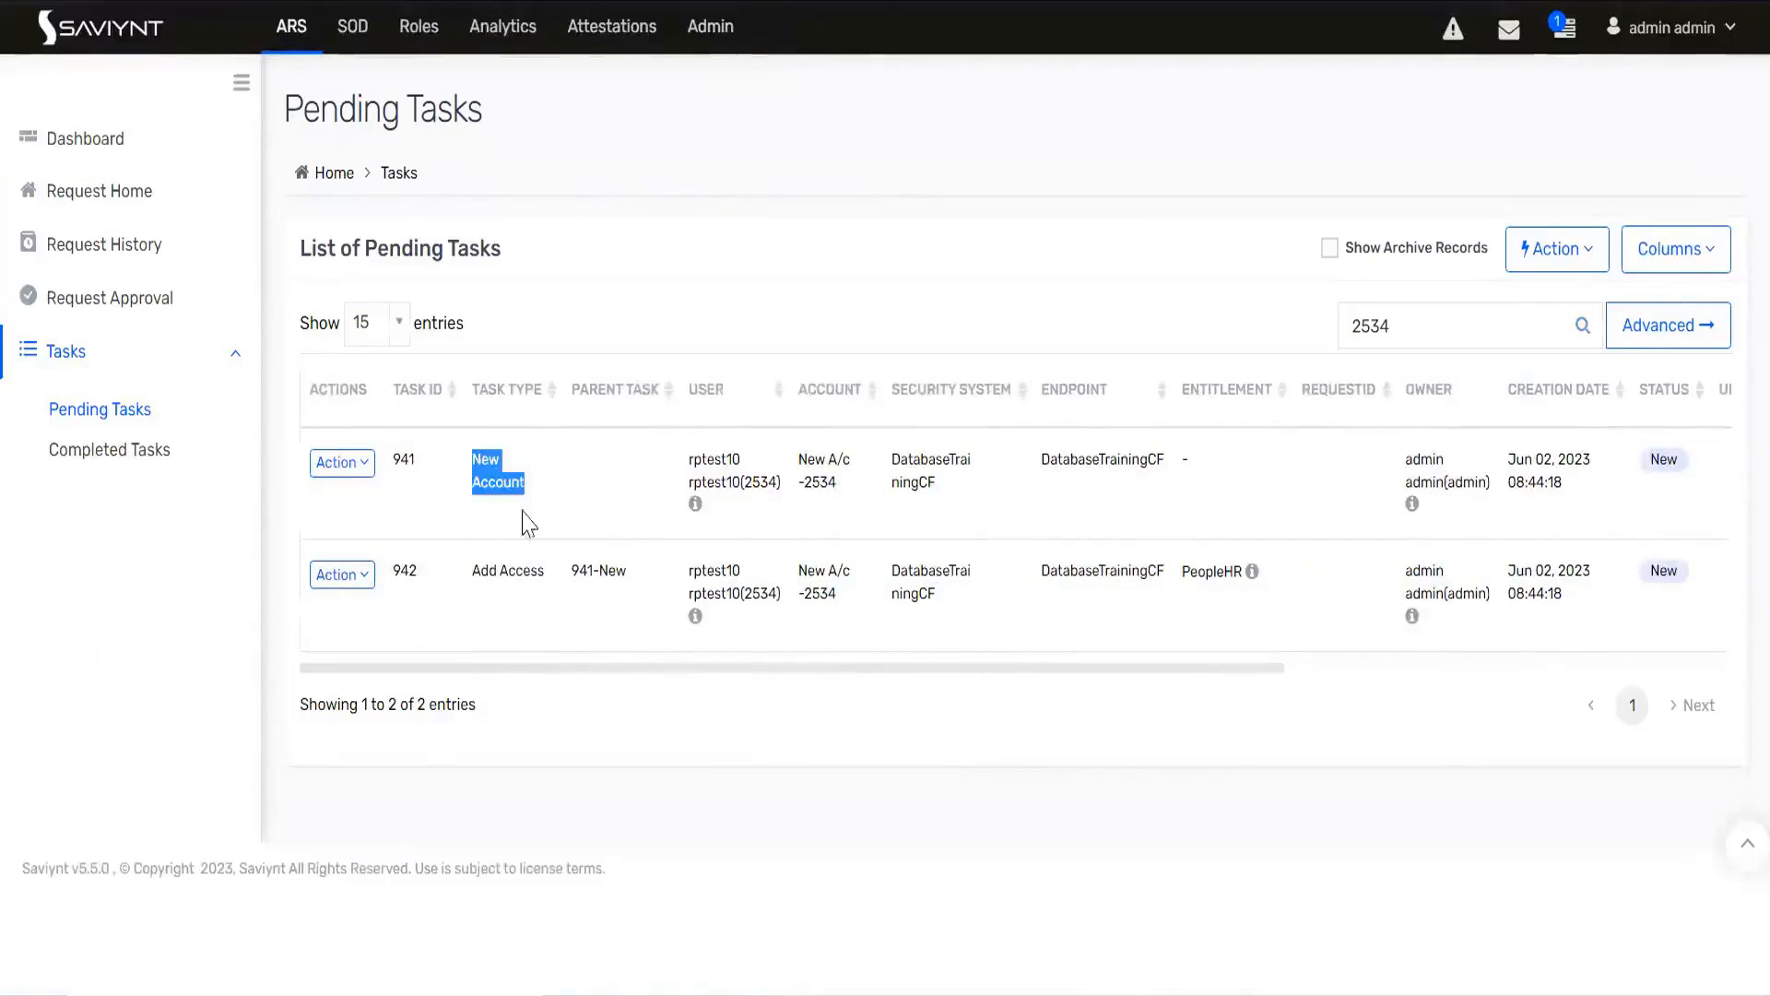
drag(472, 570, 558, 587)
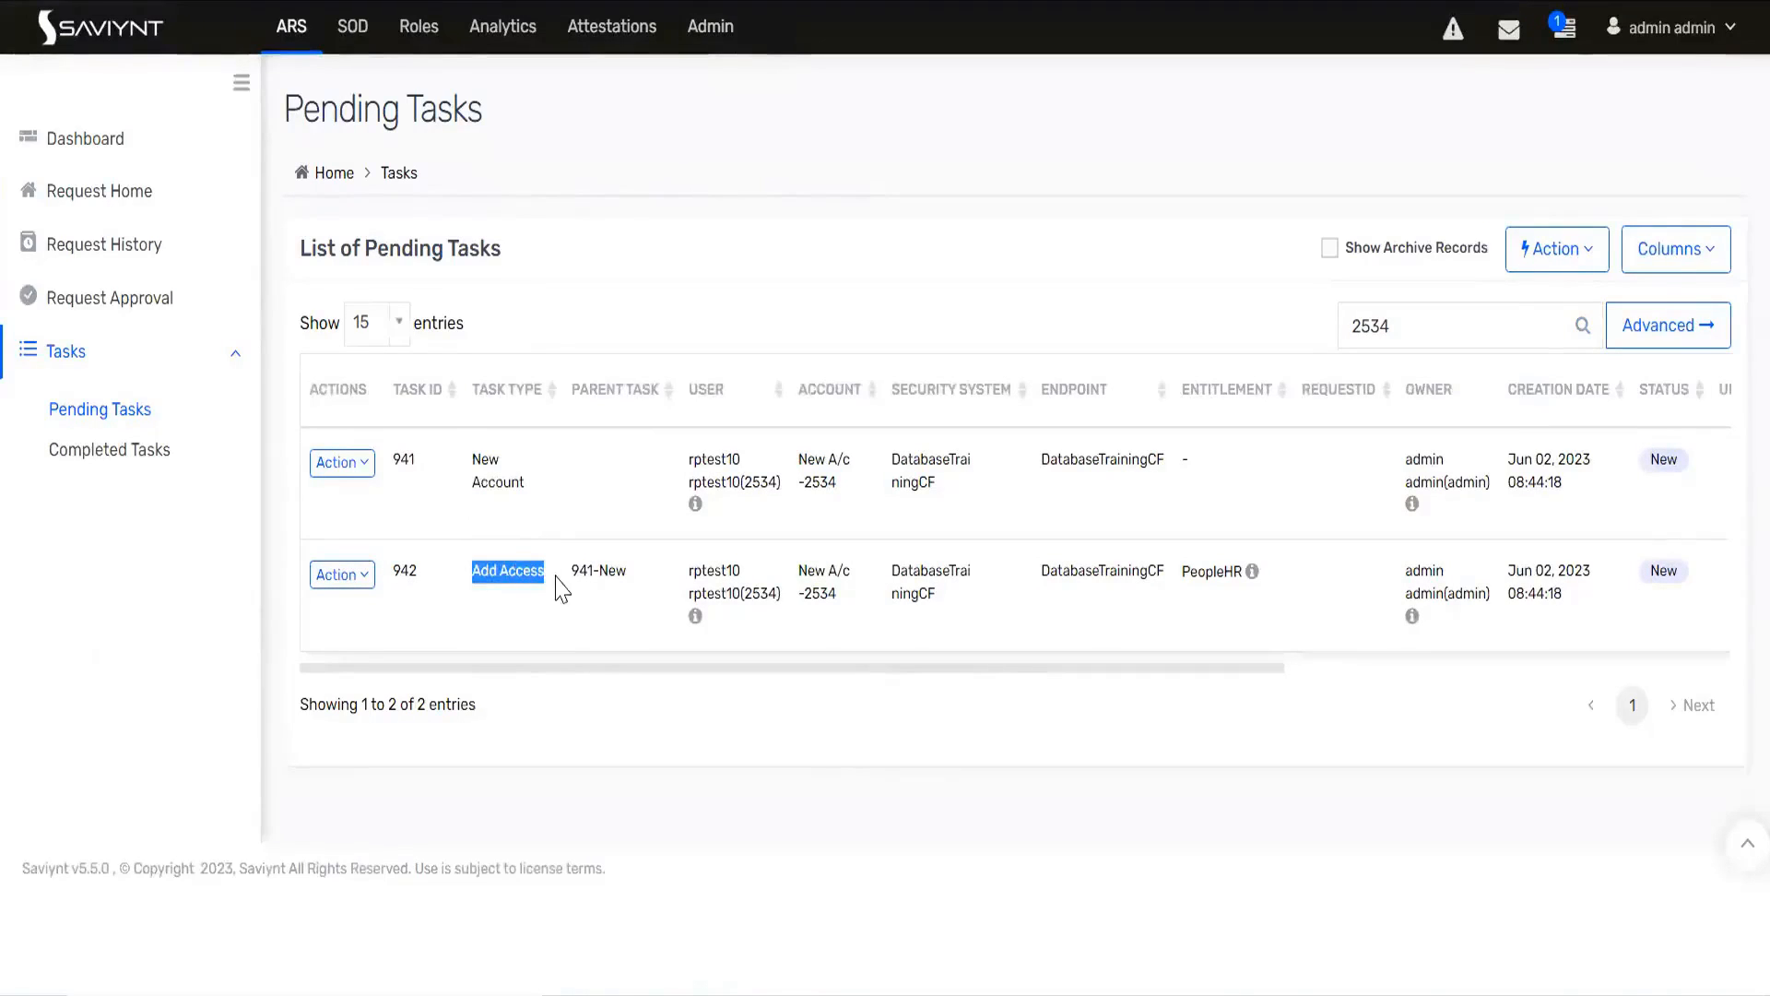
double_click(1212, 569)
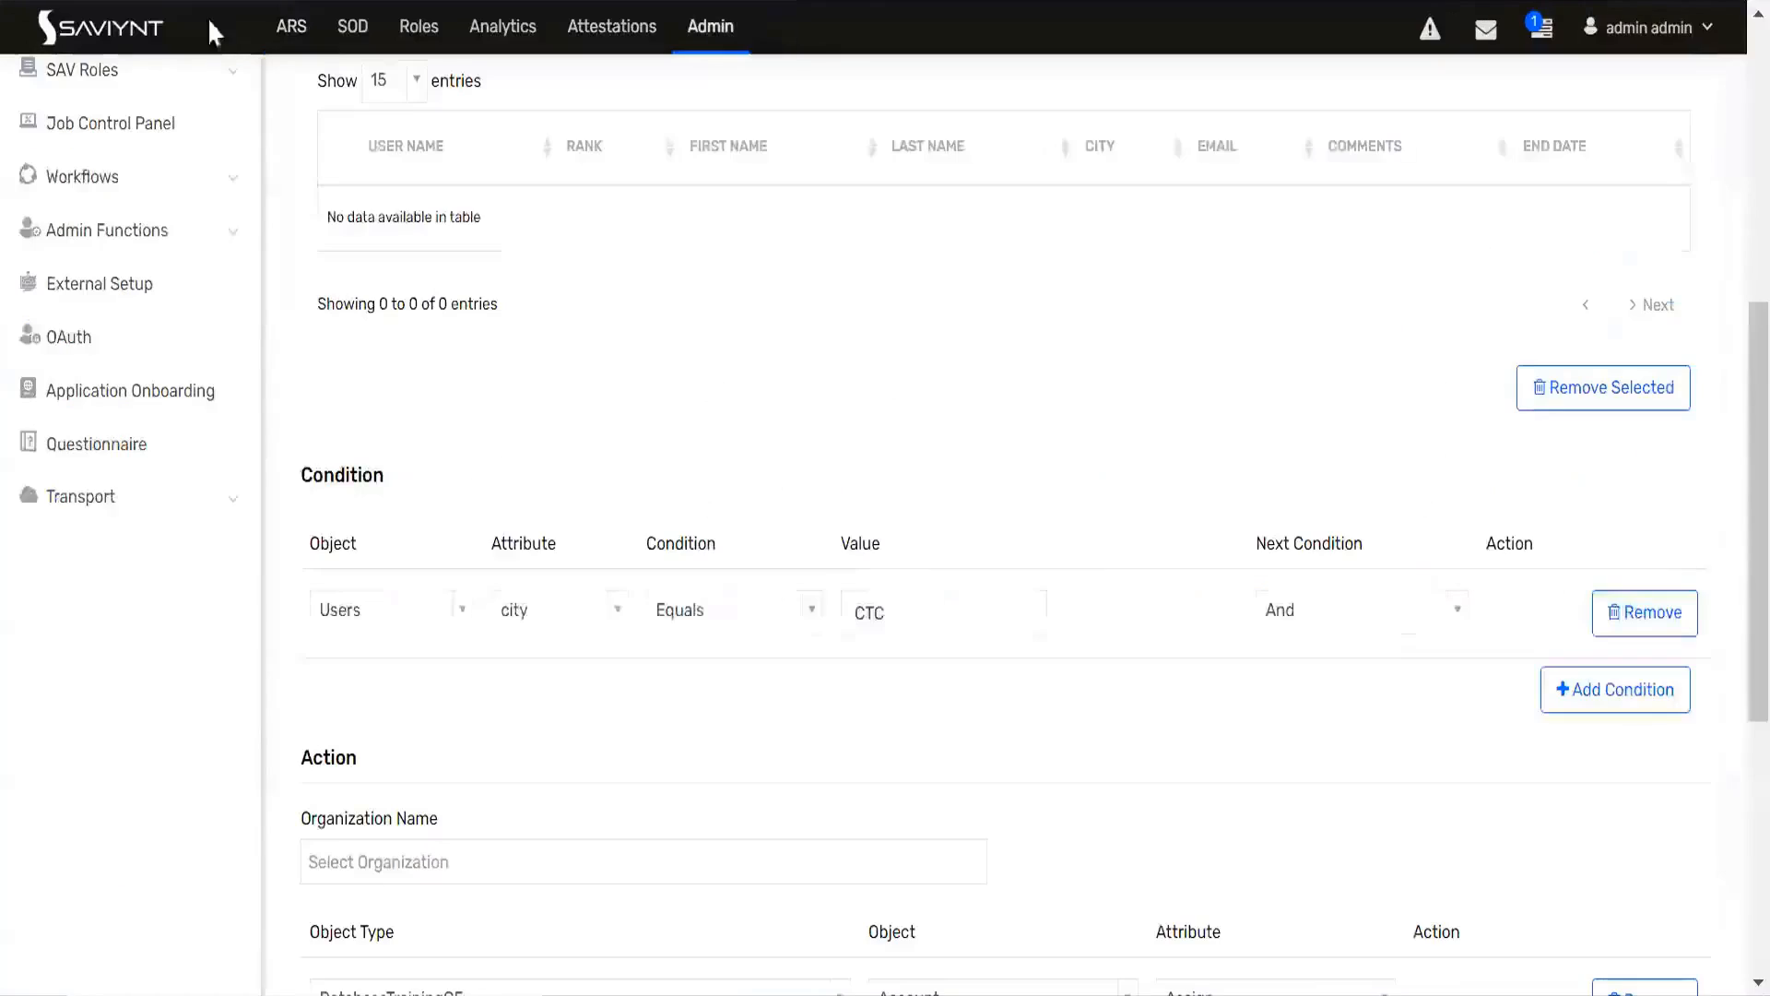
Step: Compare the city condition and assignment actions of the CTC BirtghRight technical rule with the user's pending tasks
scroll(415, 387, down, 6)
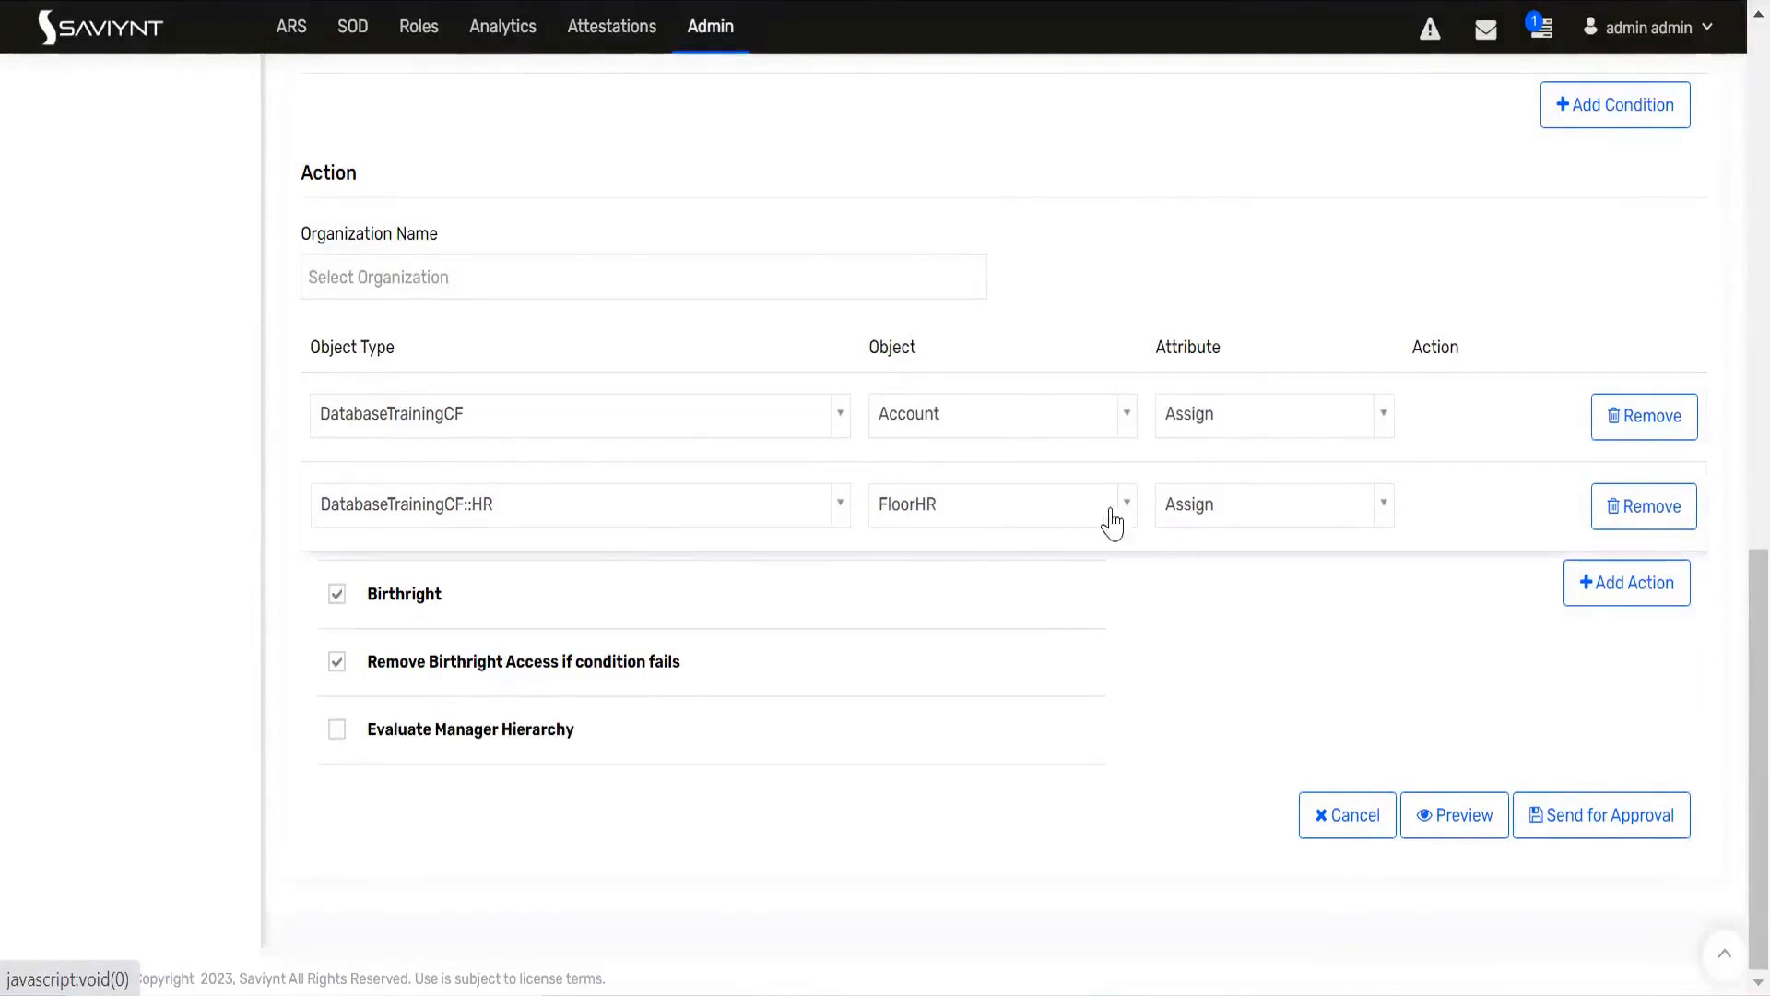
scroll(964, 584, up, 7)
scroll(965, 584, up, 6)
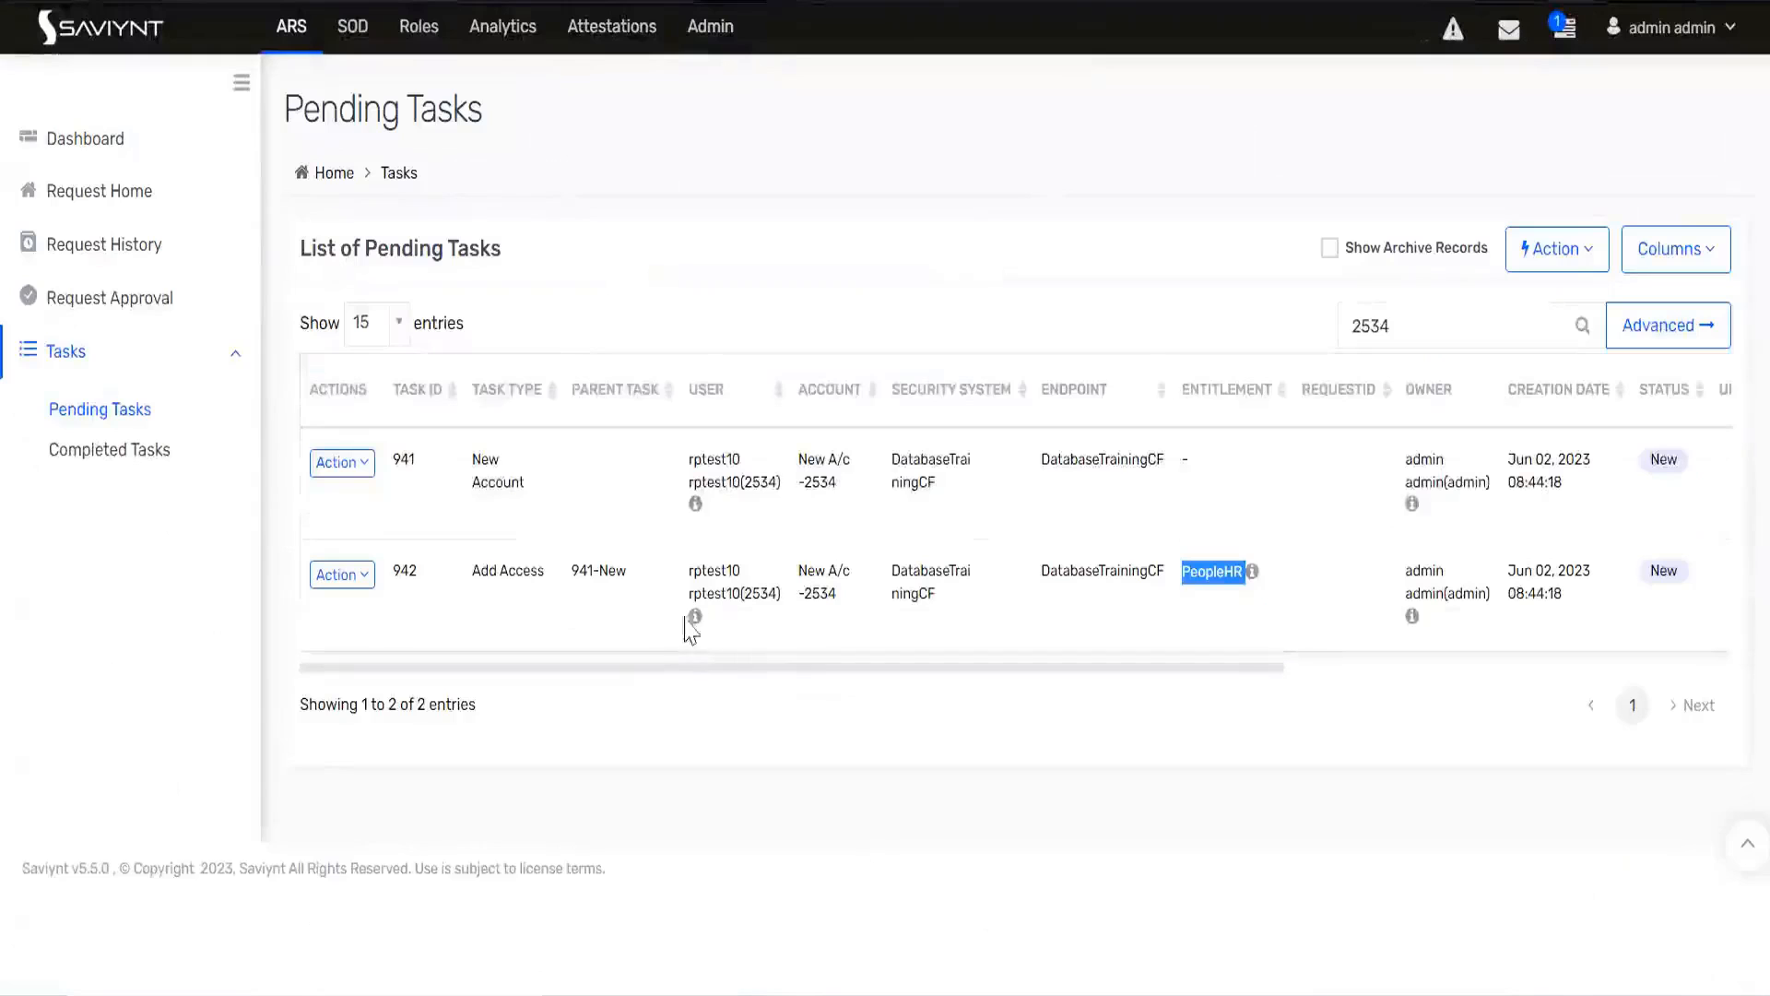
click(653, 600)
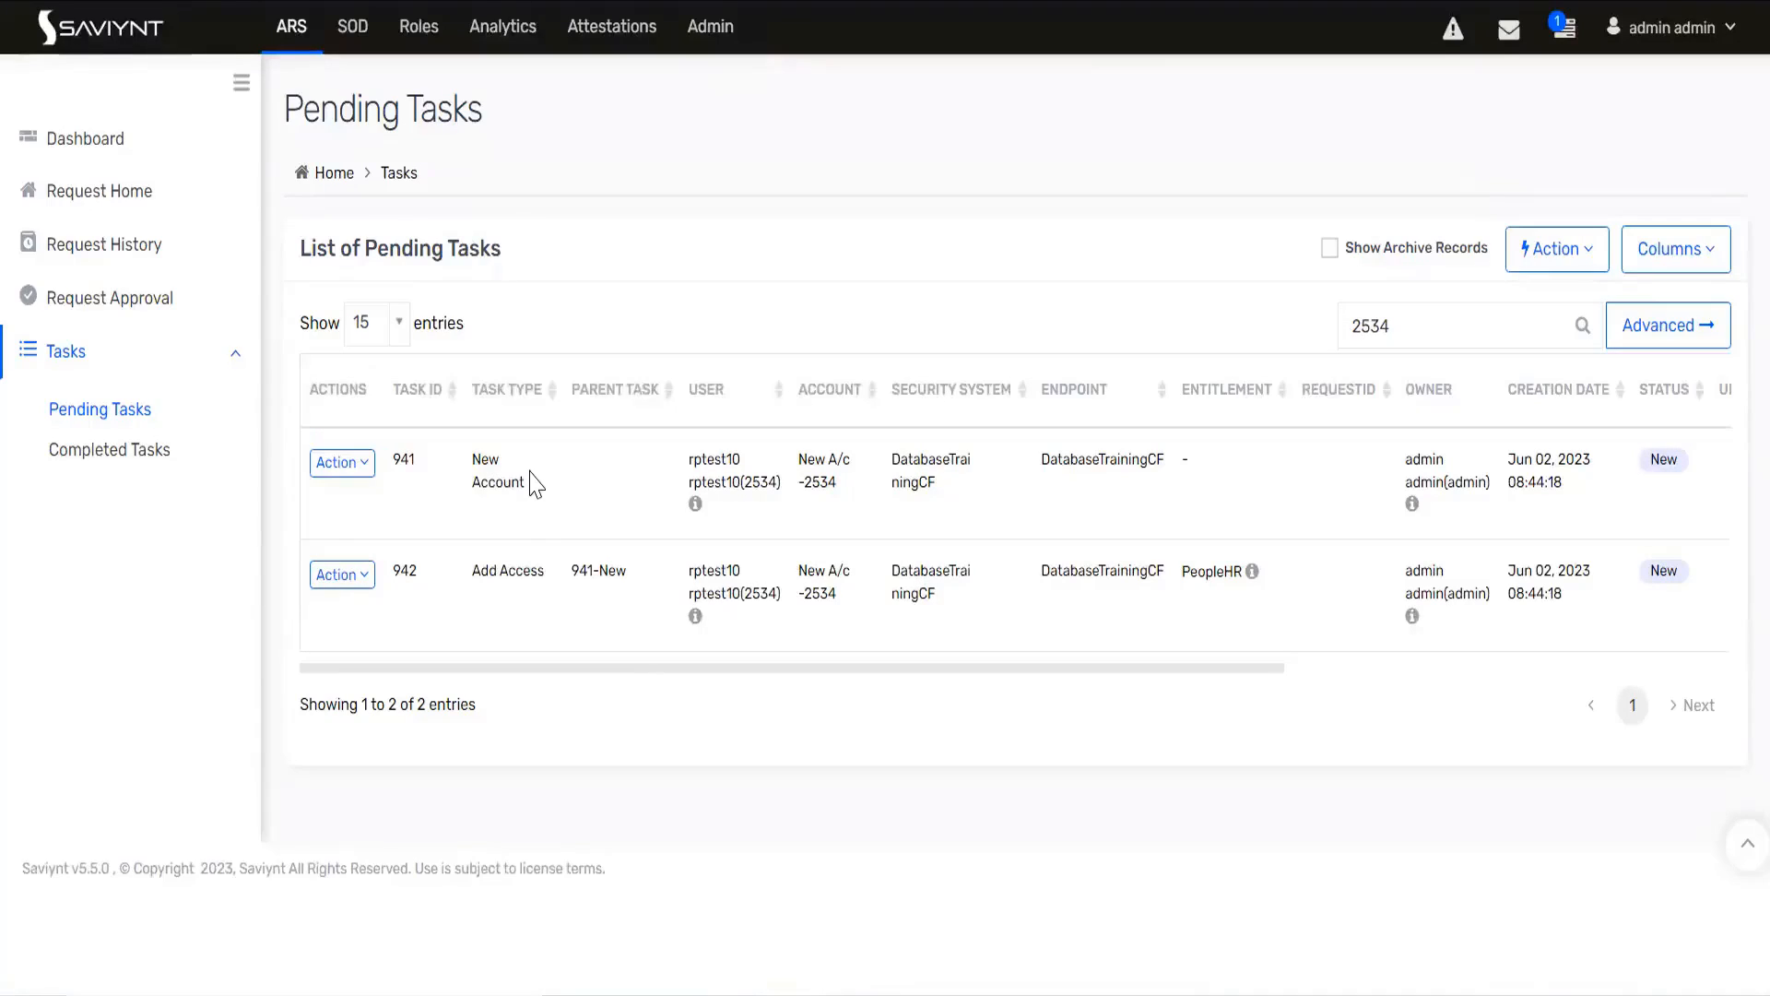
Step: Open the Utility job category in the Job Control Panel
click(708, 37)
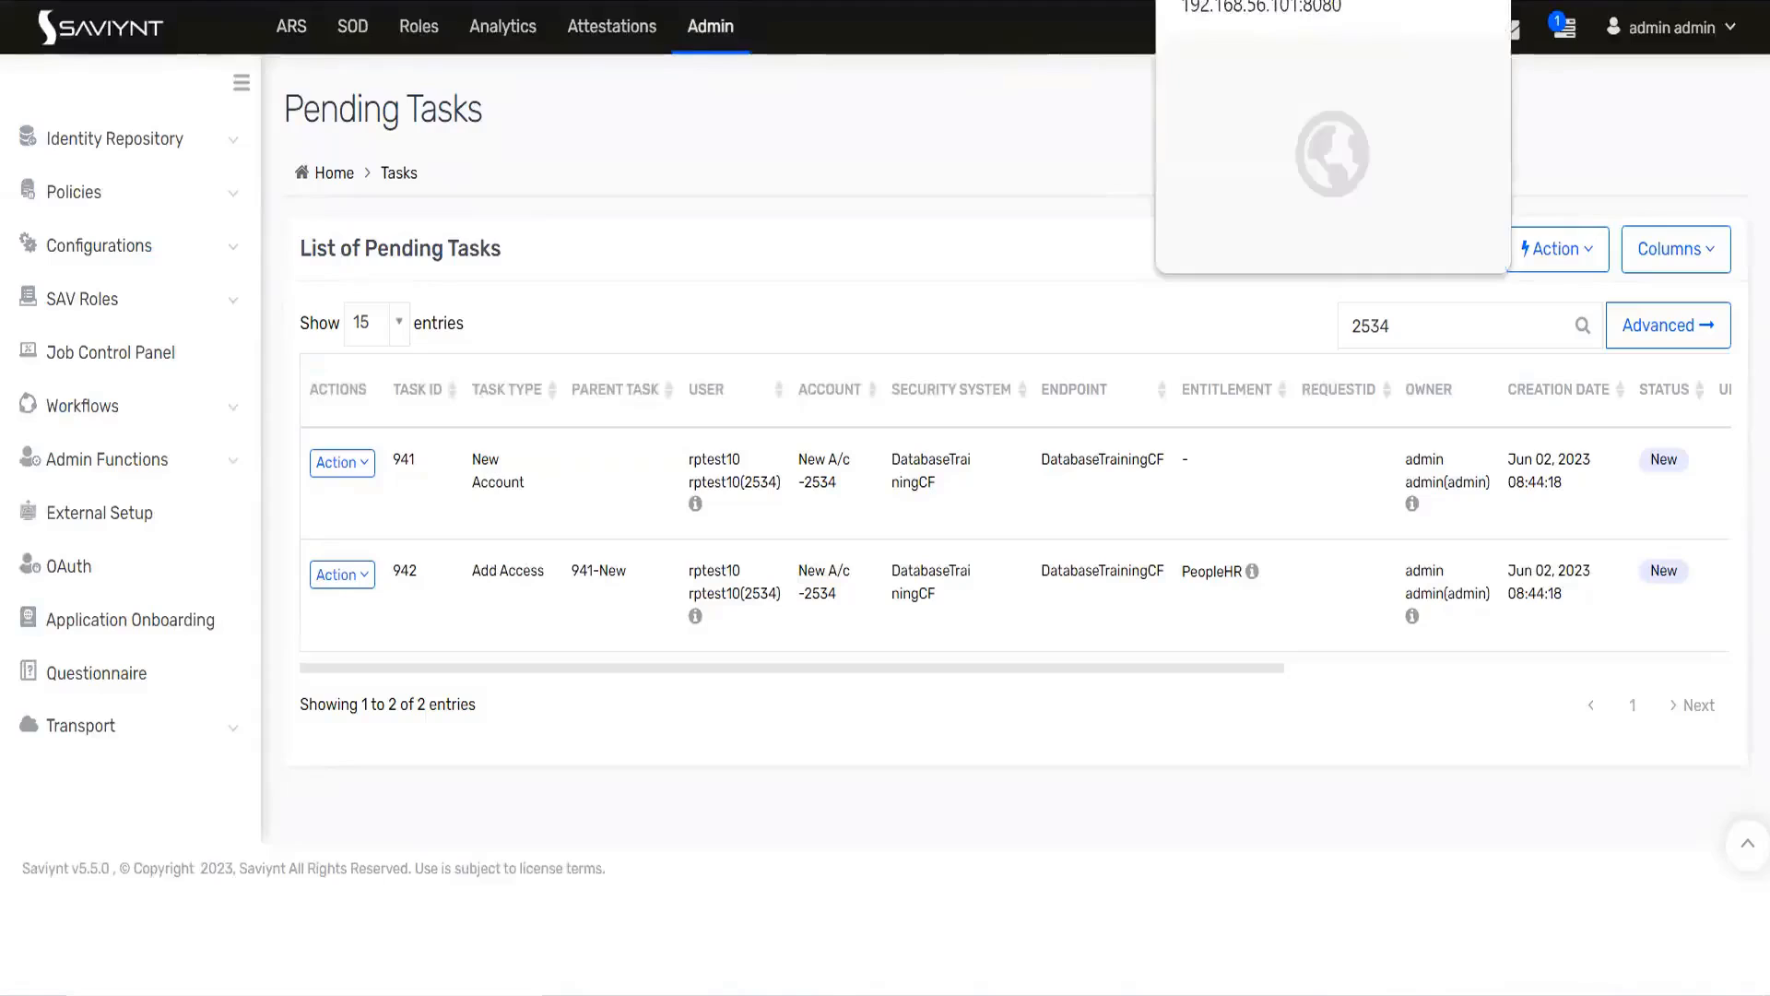
click(516, 1)
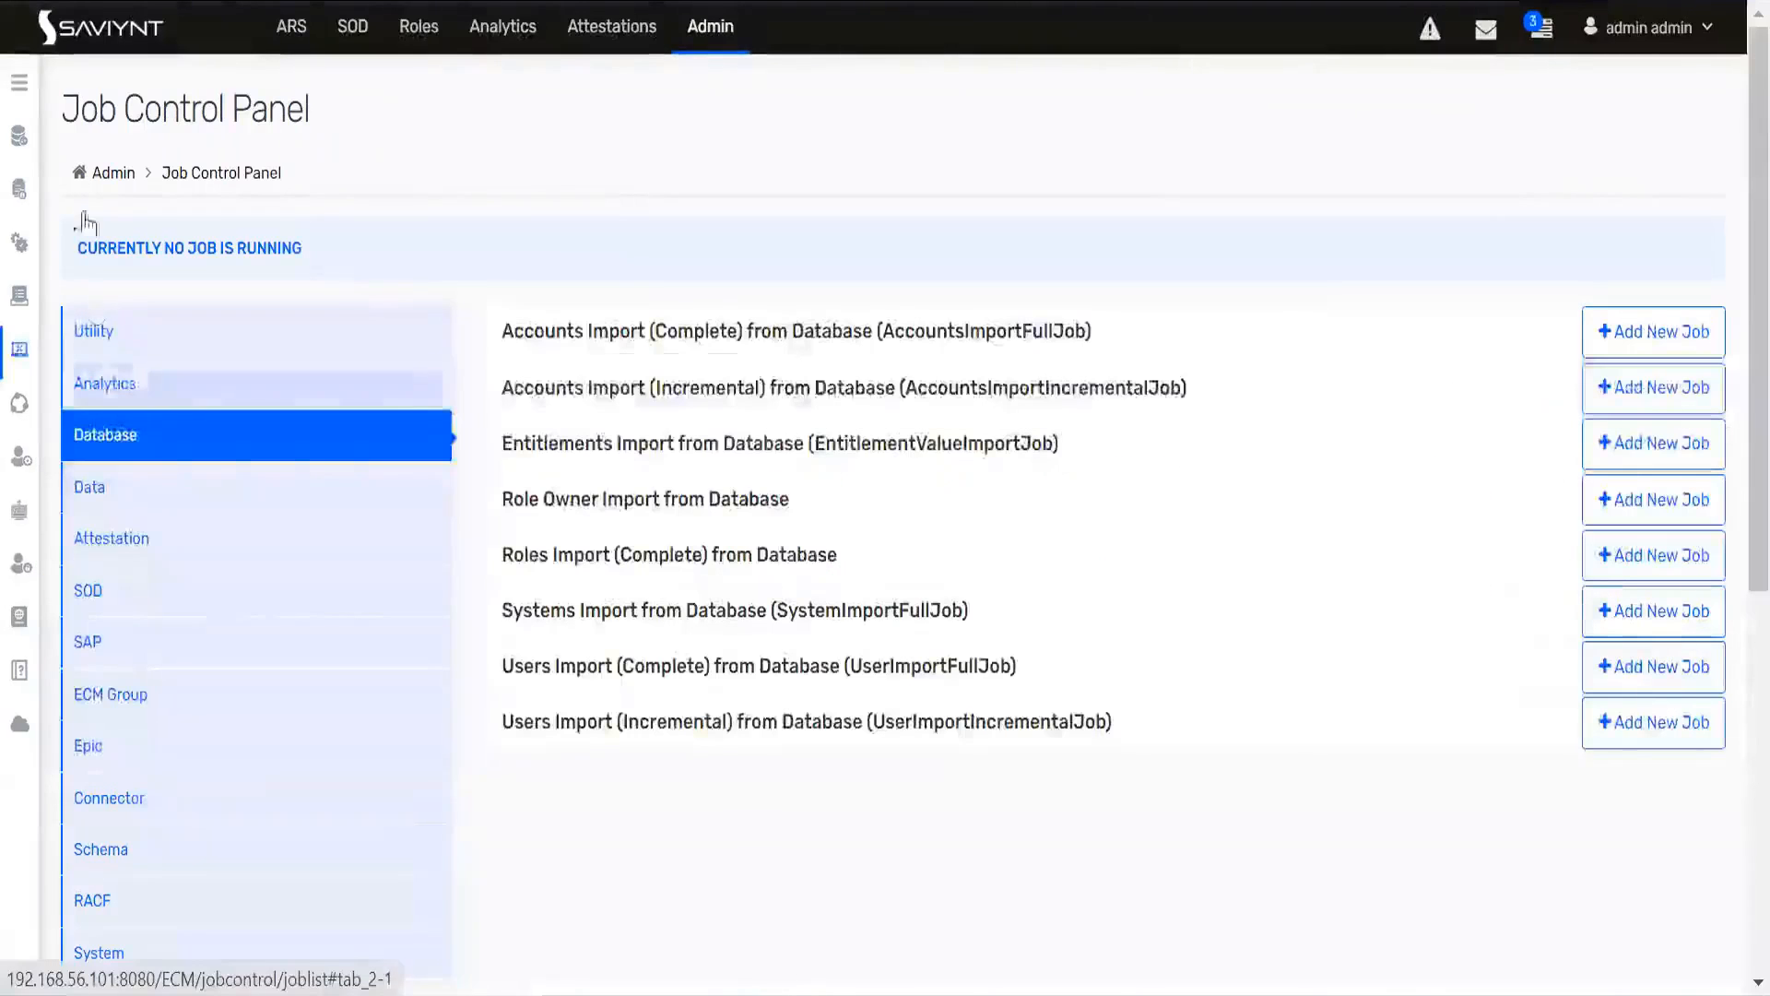
click(19, 85)
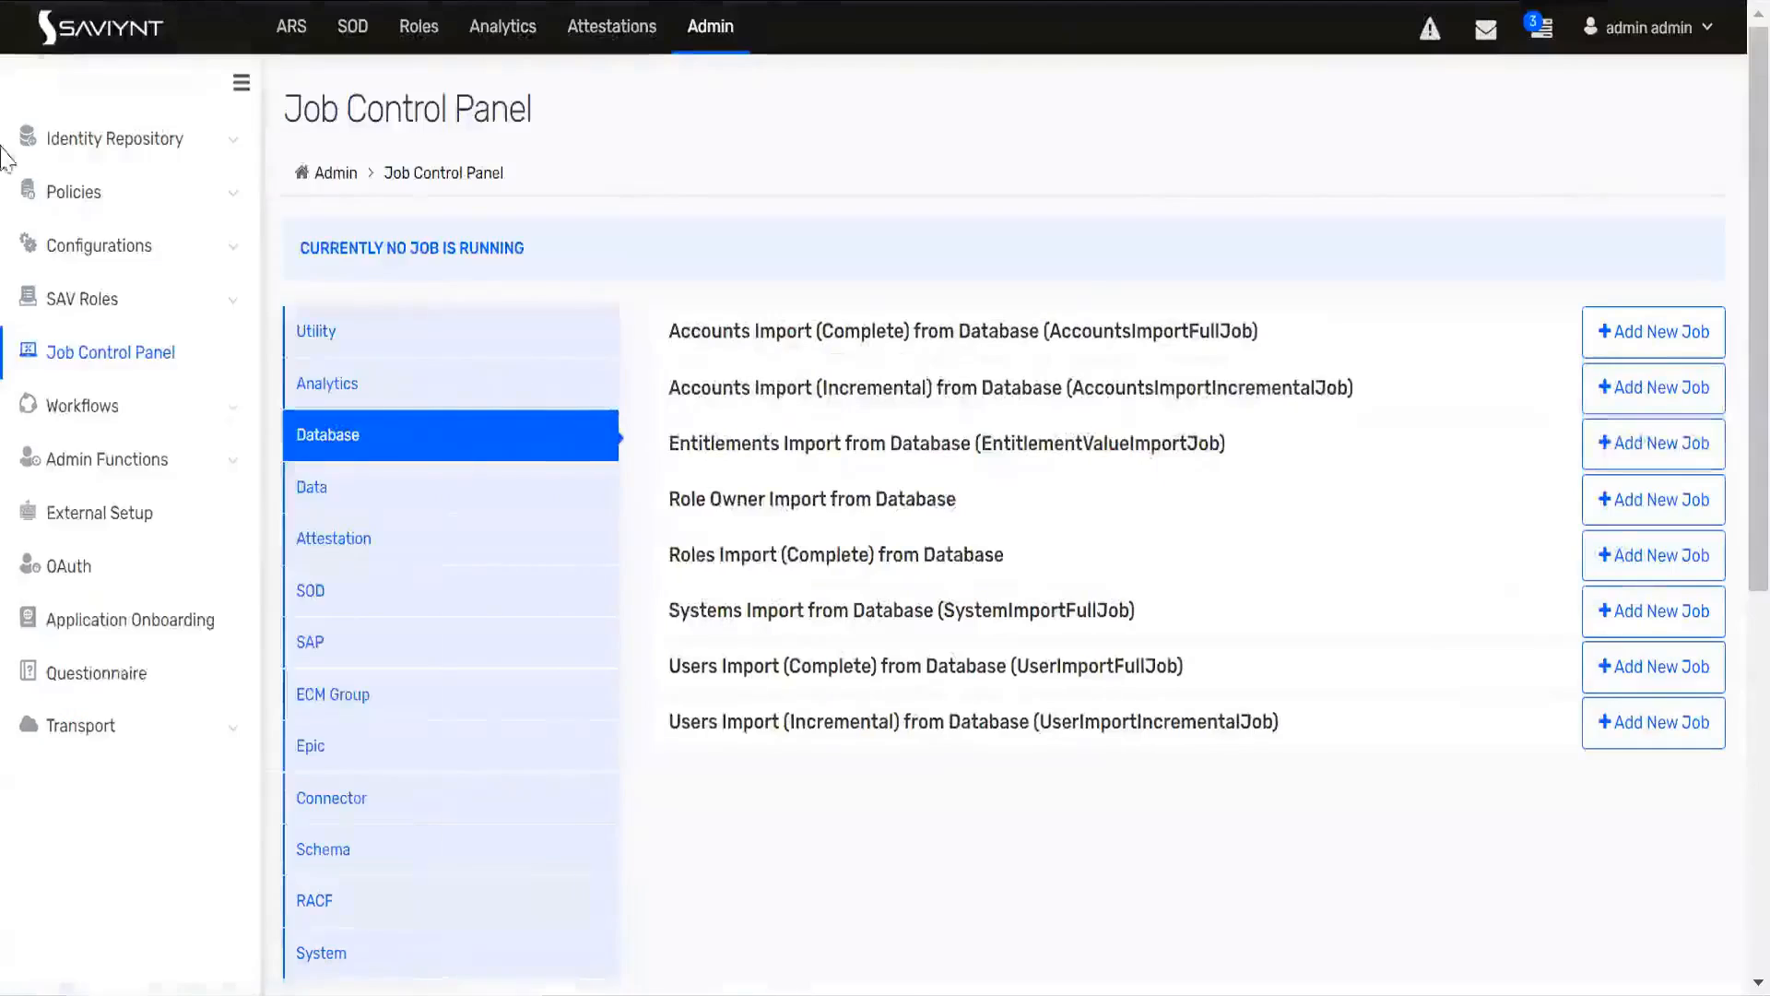
click(126, 355)
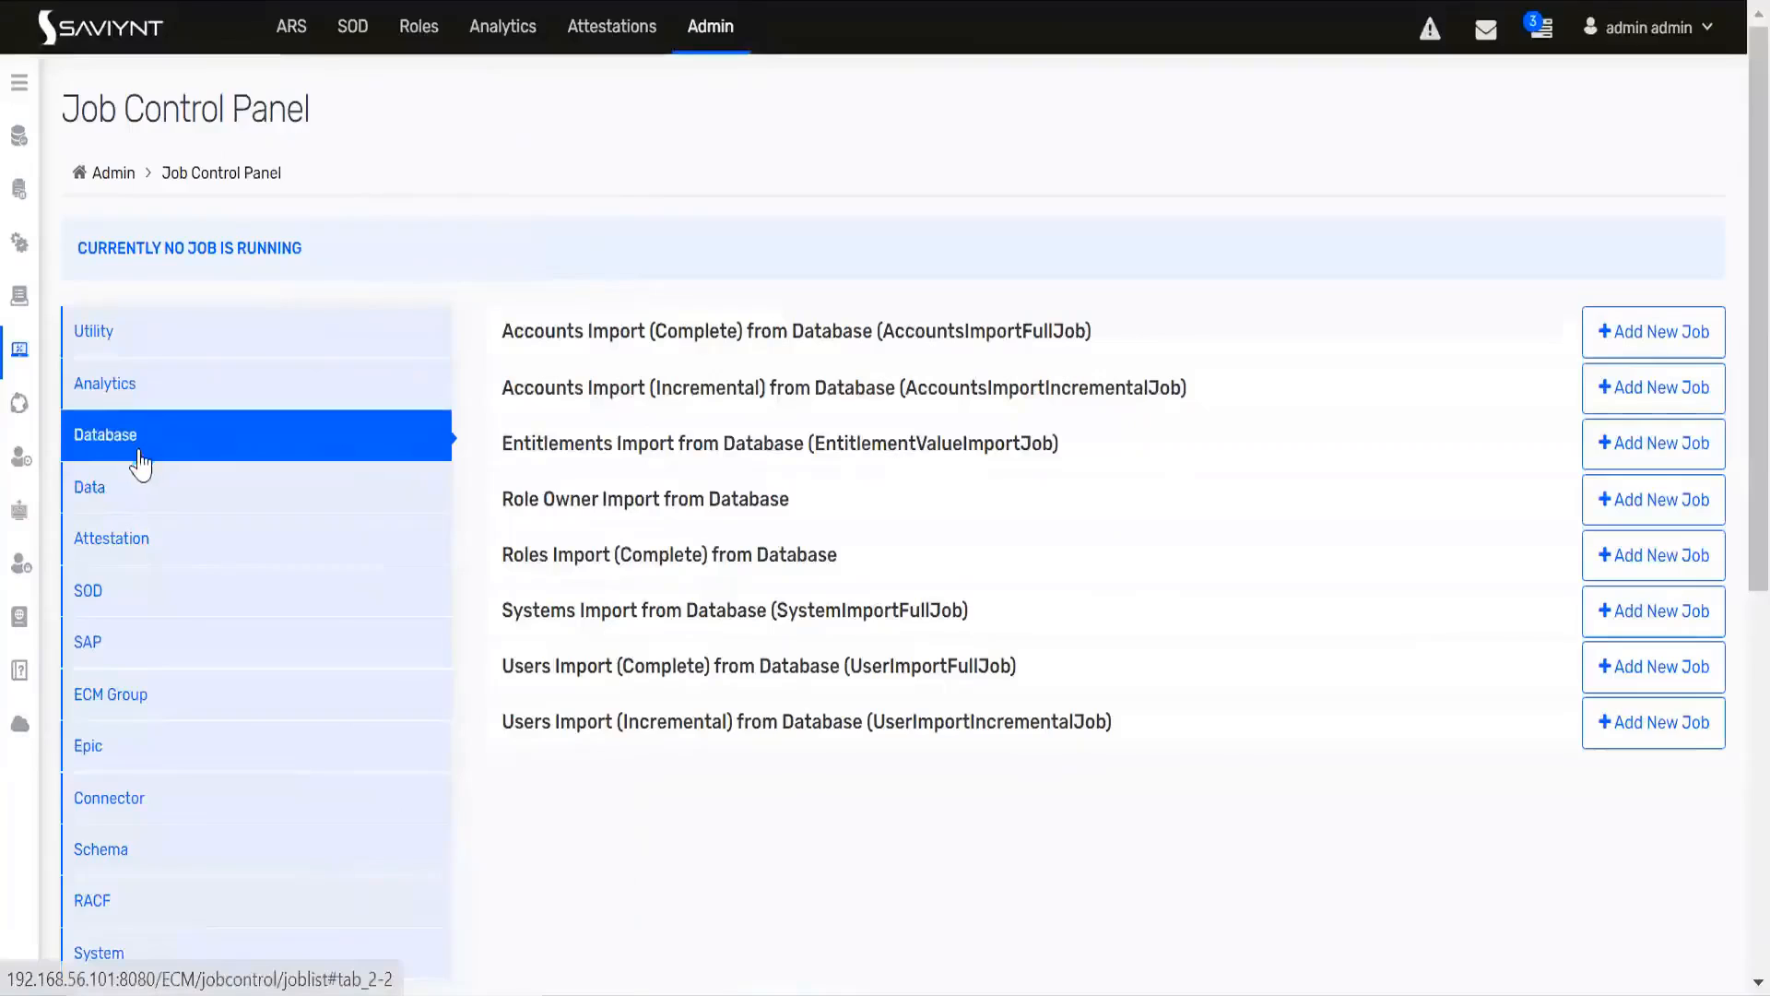
click(110, 340)
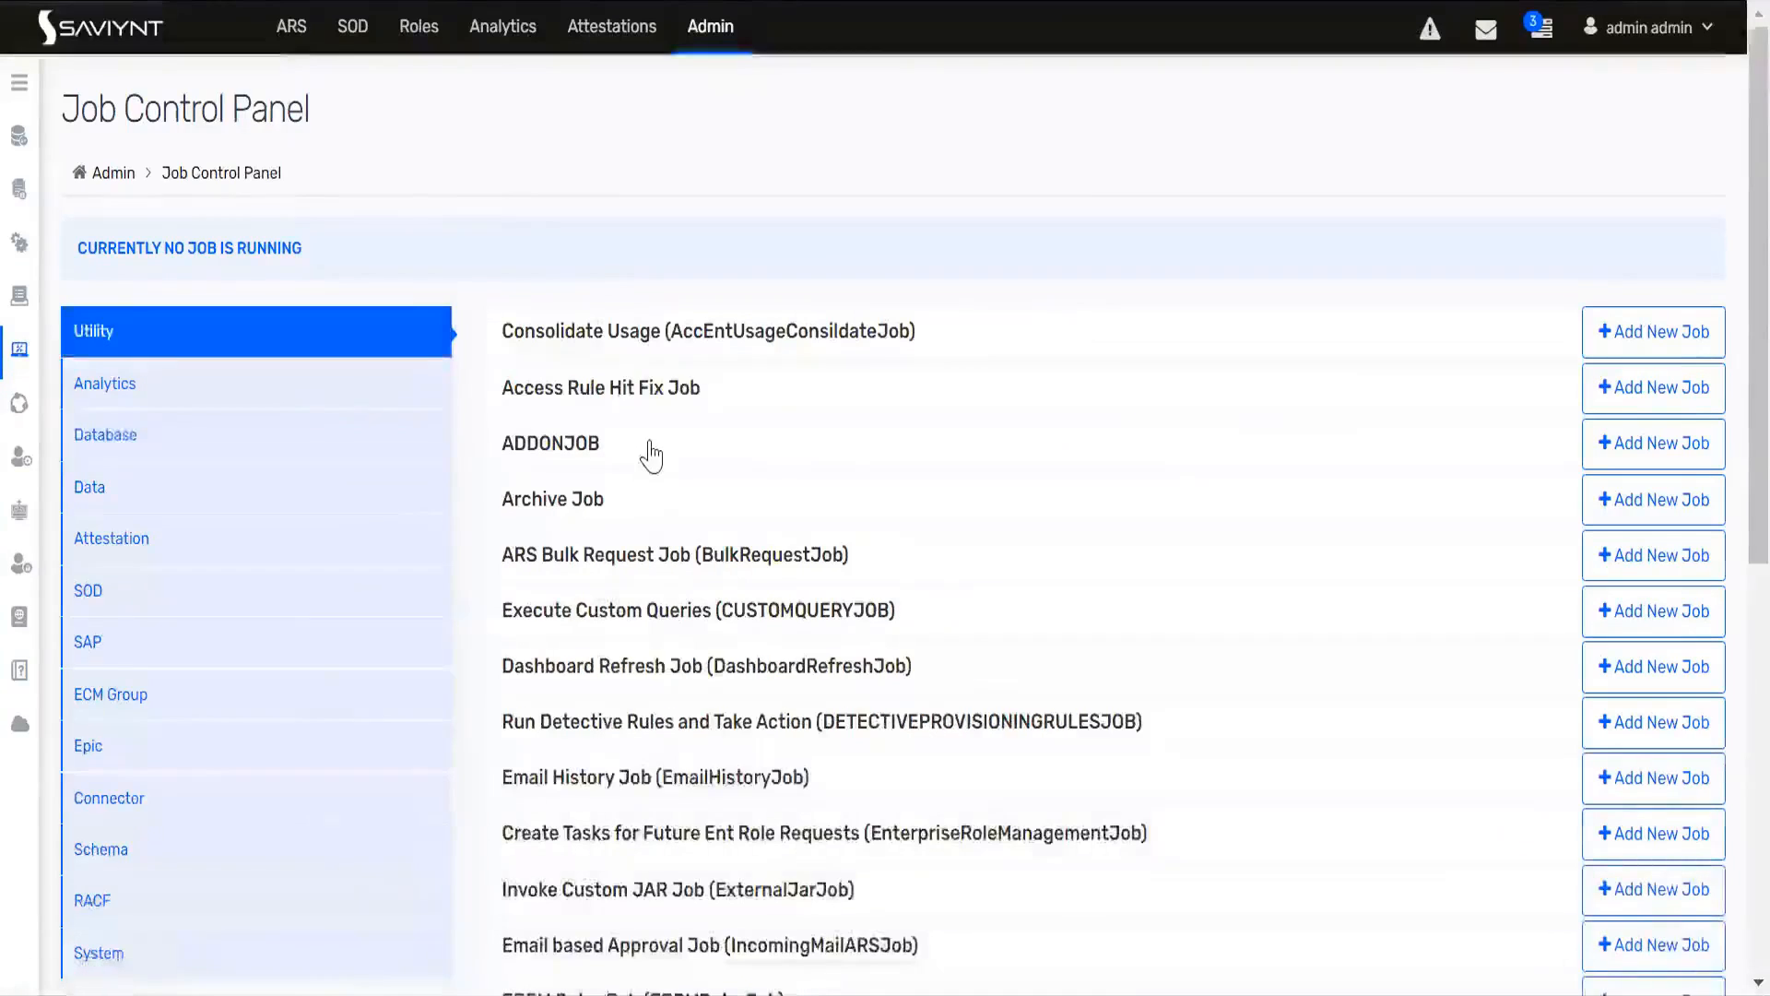
Step: Create a new Provisioning Job (WSRETRYJOB) instance named db_job
scroll(651, 454, down, 5)
scroll(650, 454, down, 4)
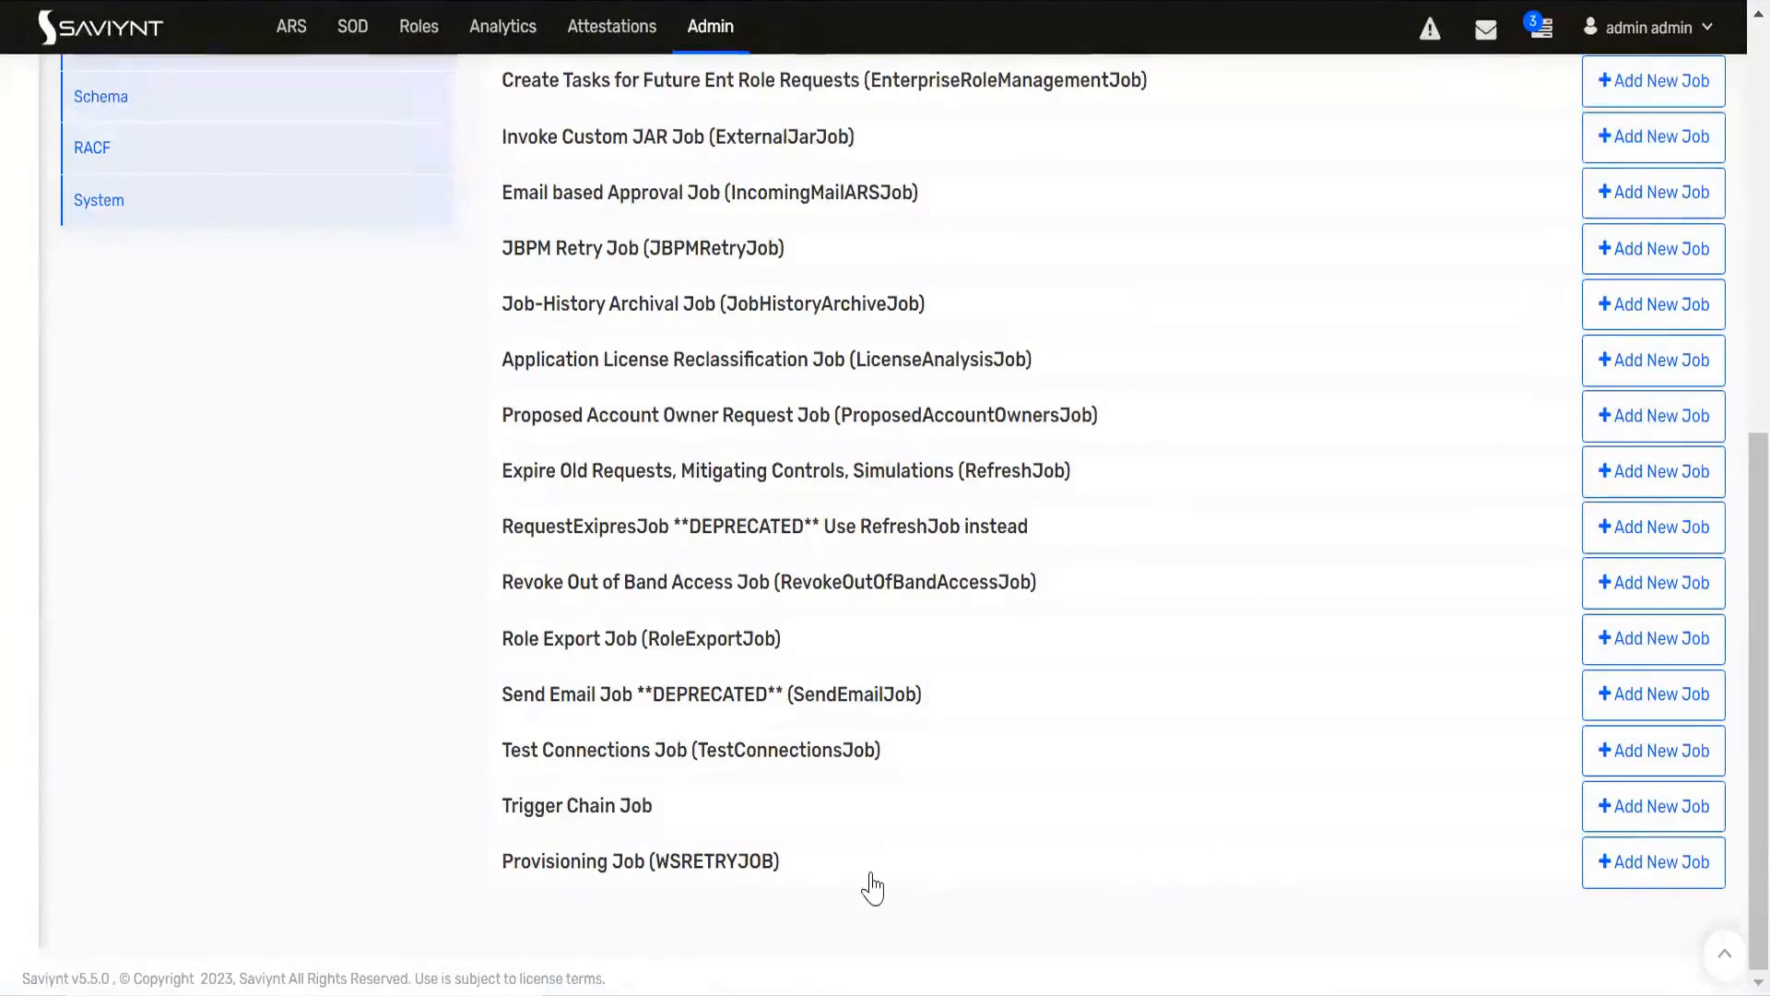
click(1653, 863)
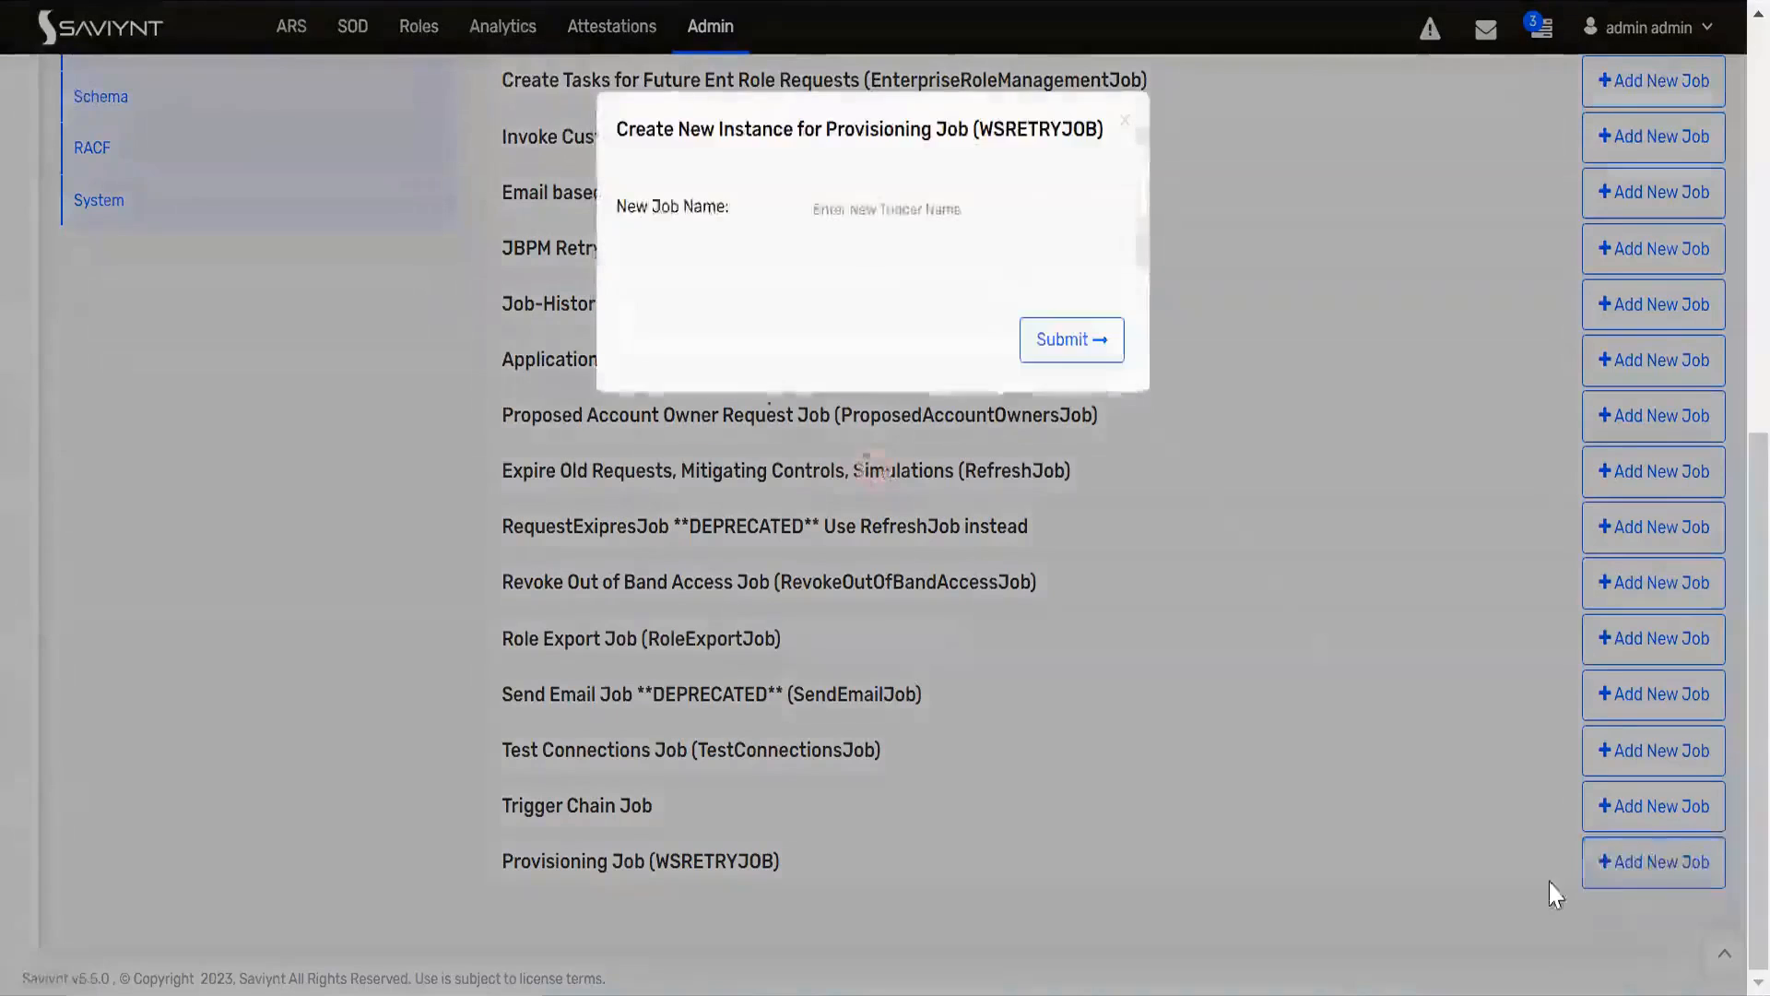
click(853, 210)
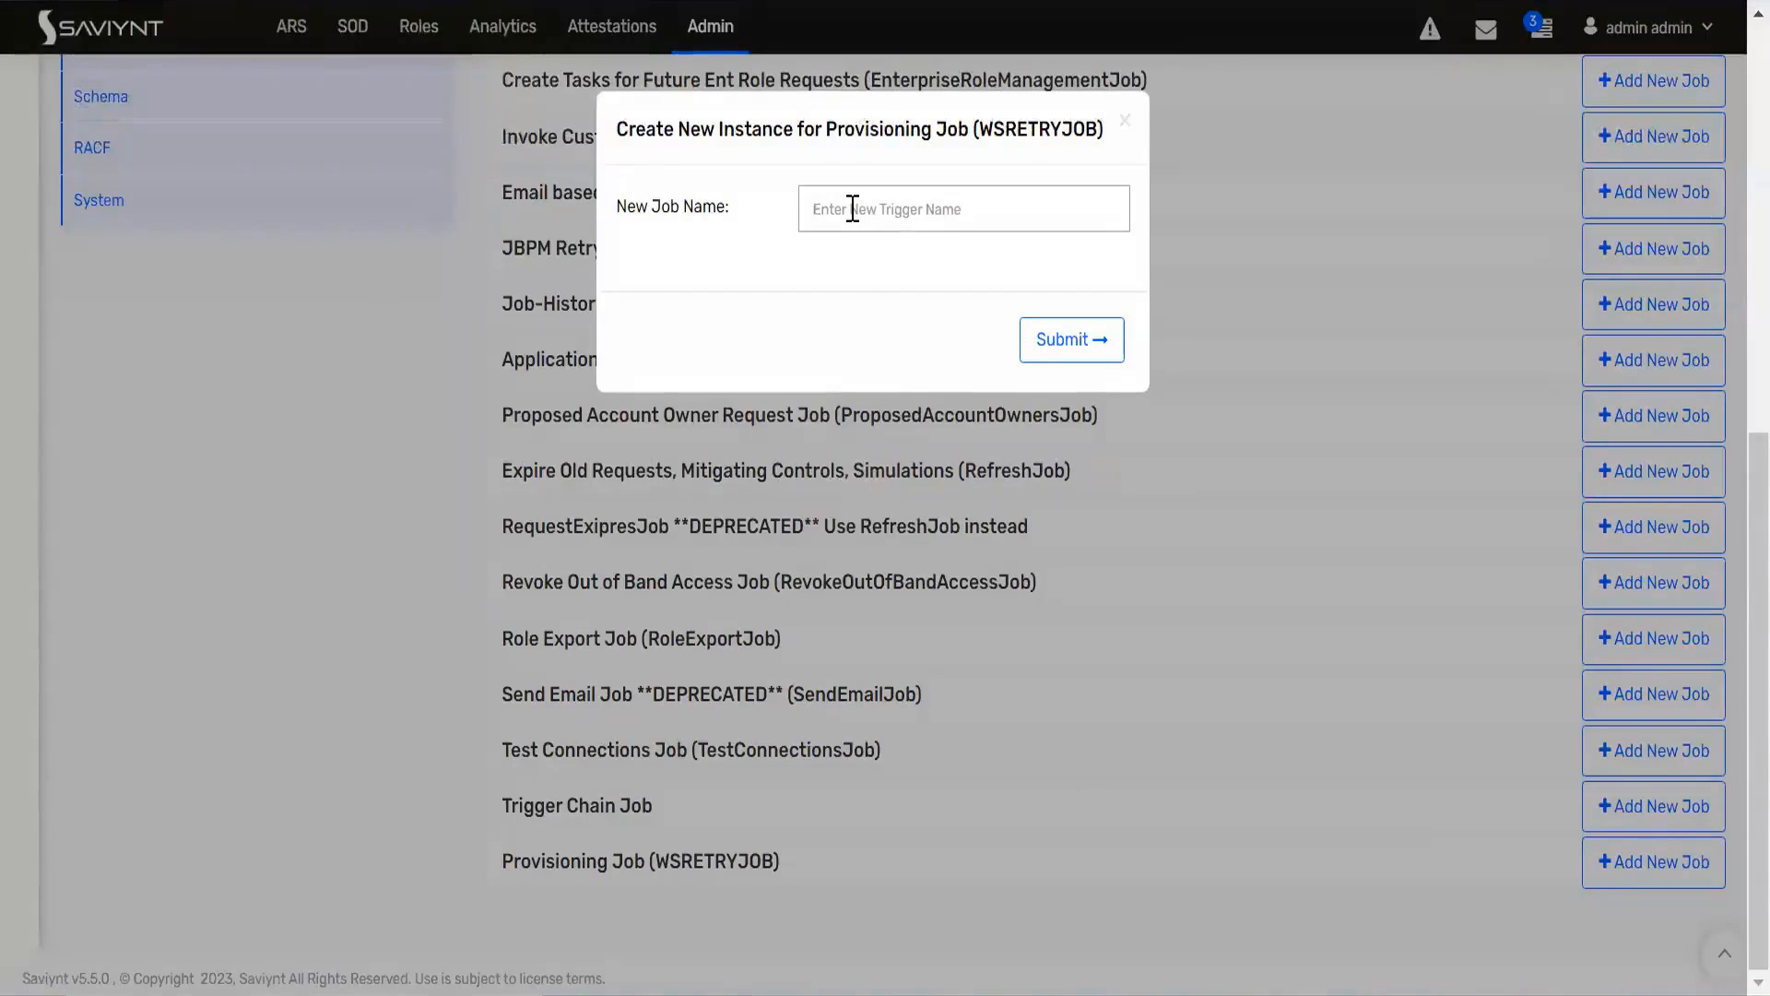
text(db)
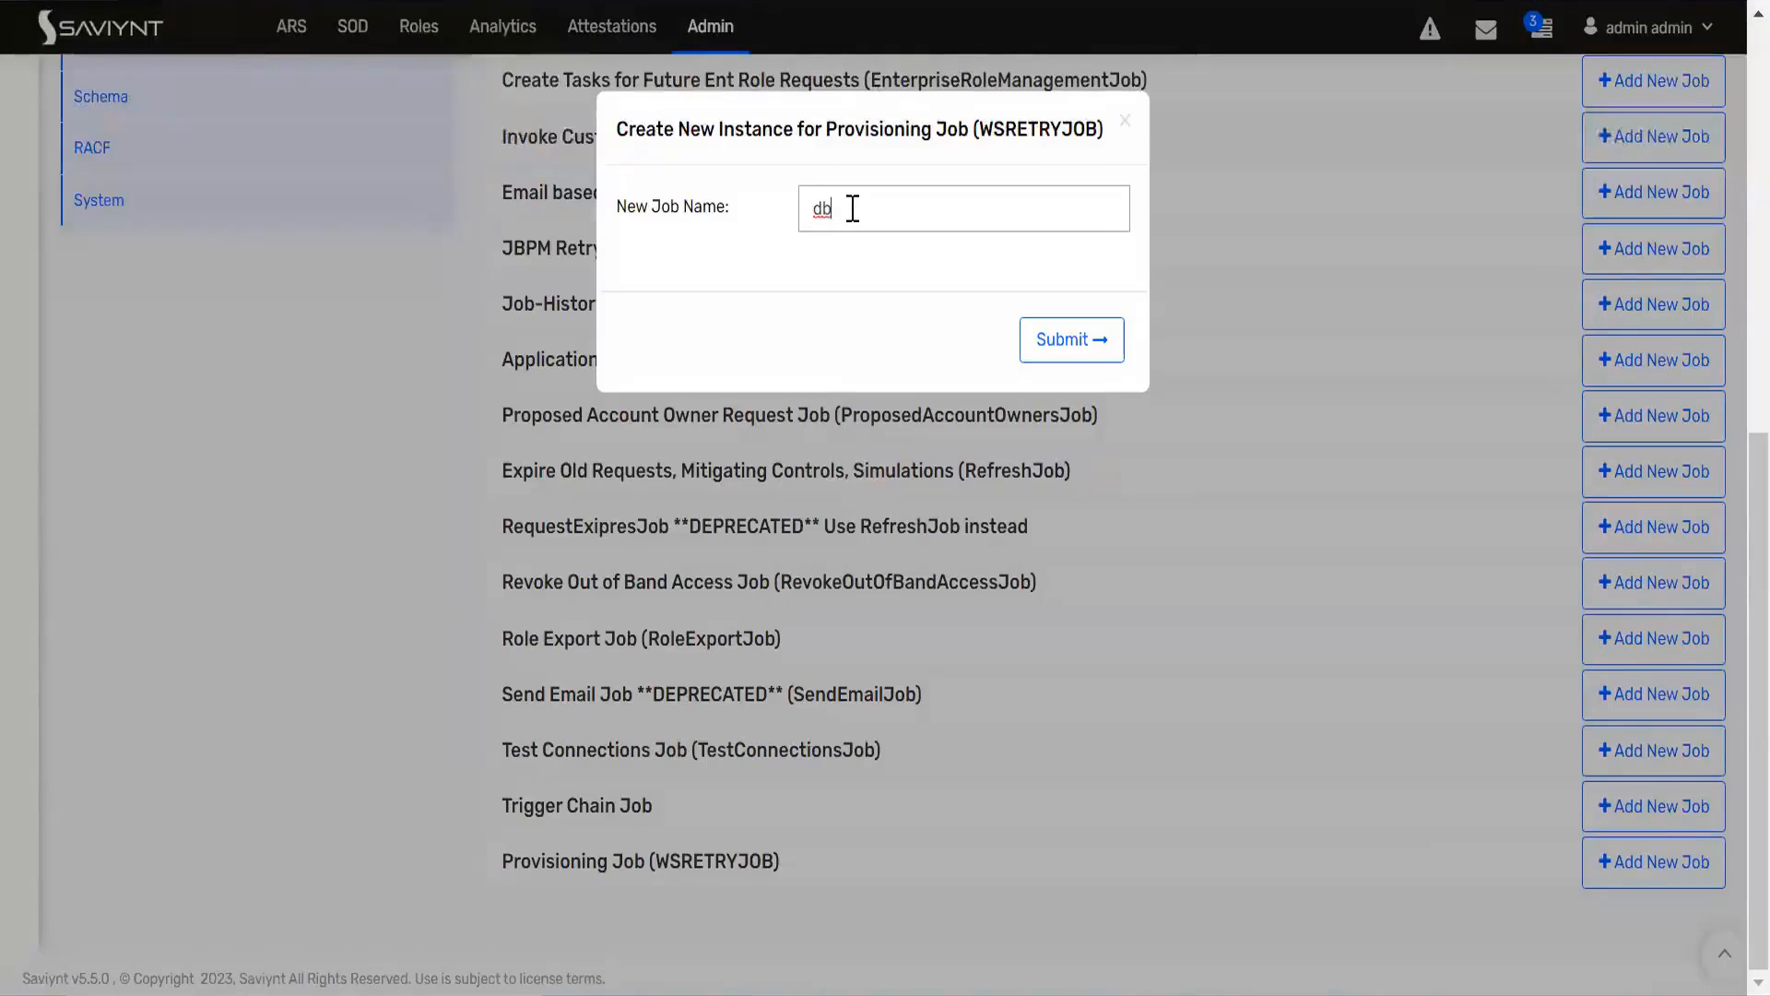
text(_job)
click(1049, 339)
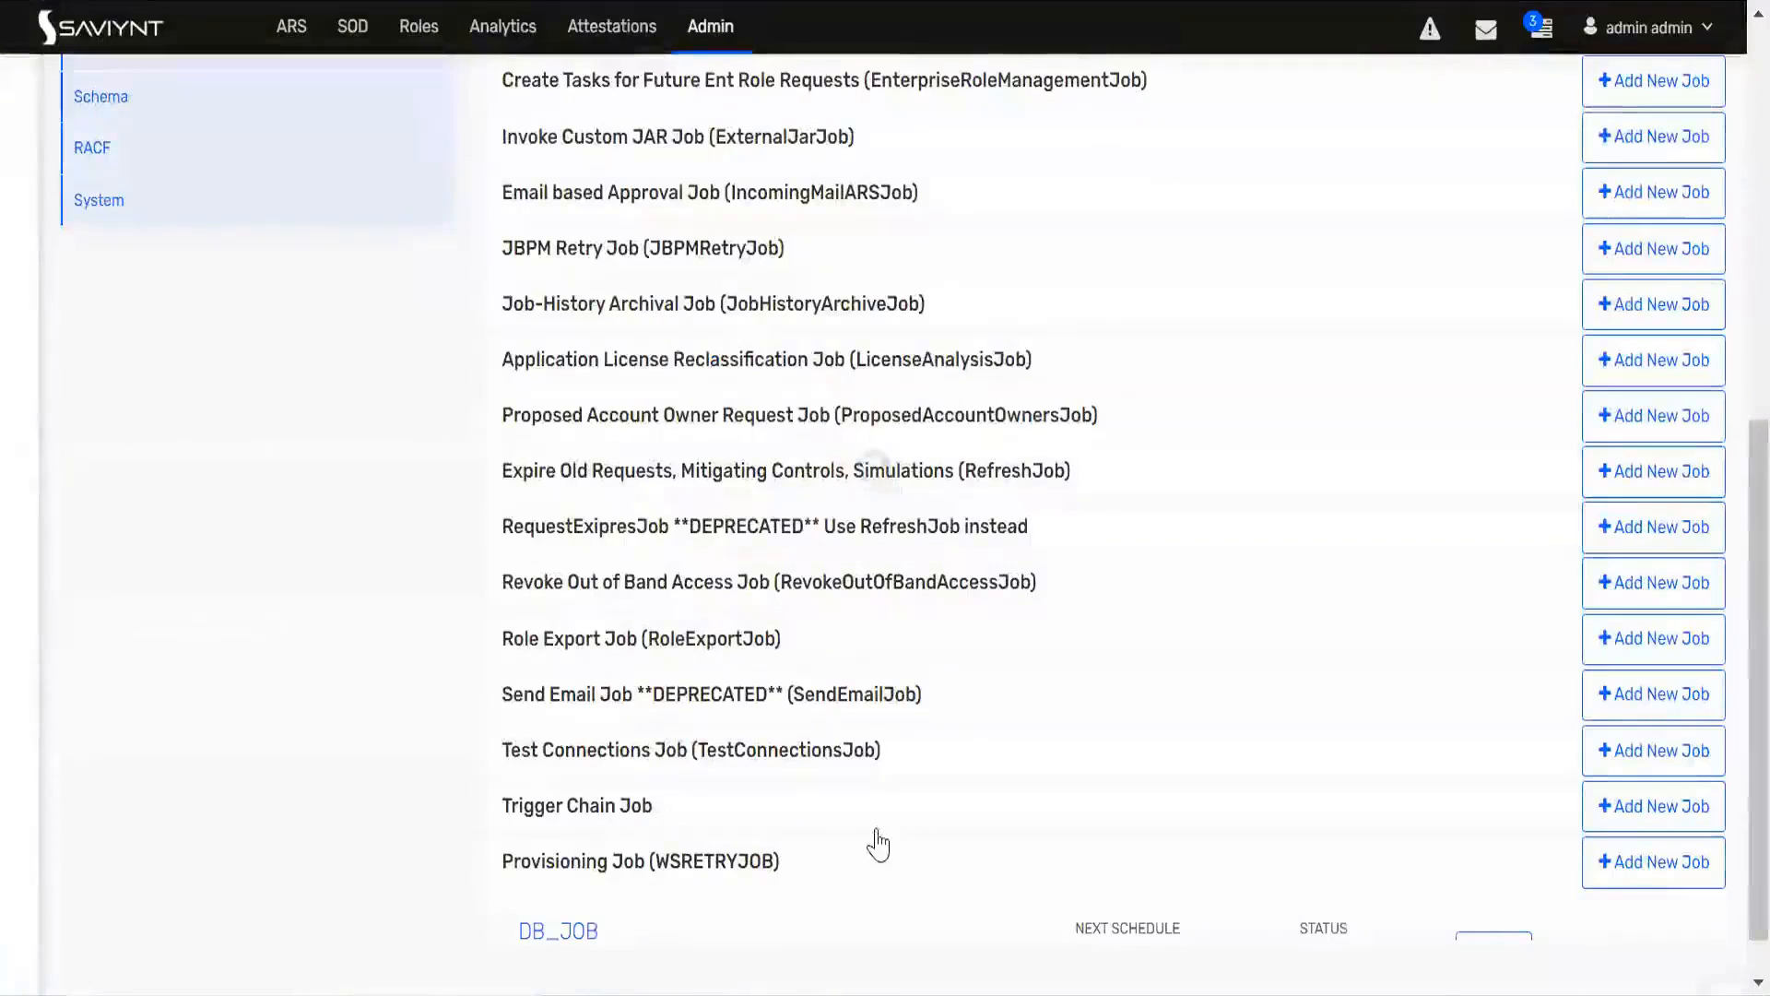
Step: Open the run details of DB_JOB and set its system to DatabaseTrainingCF
scroll(1521, 848, down, 1)
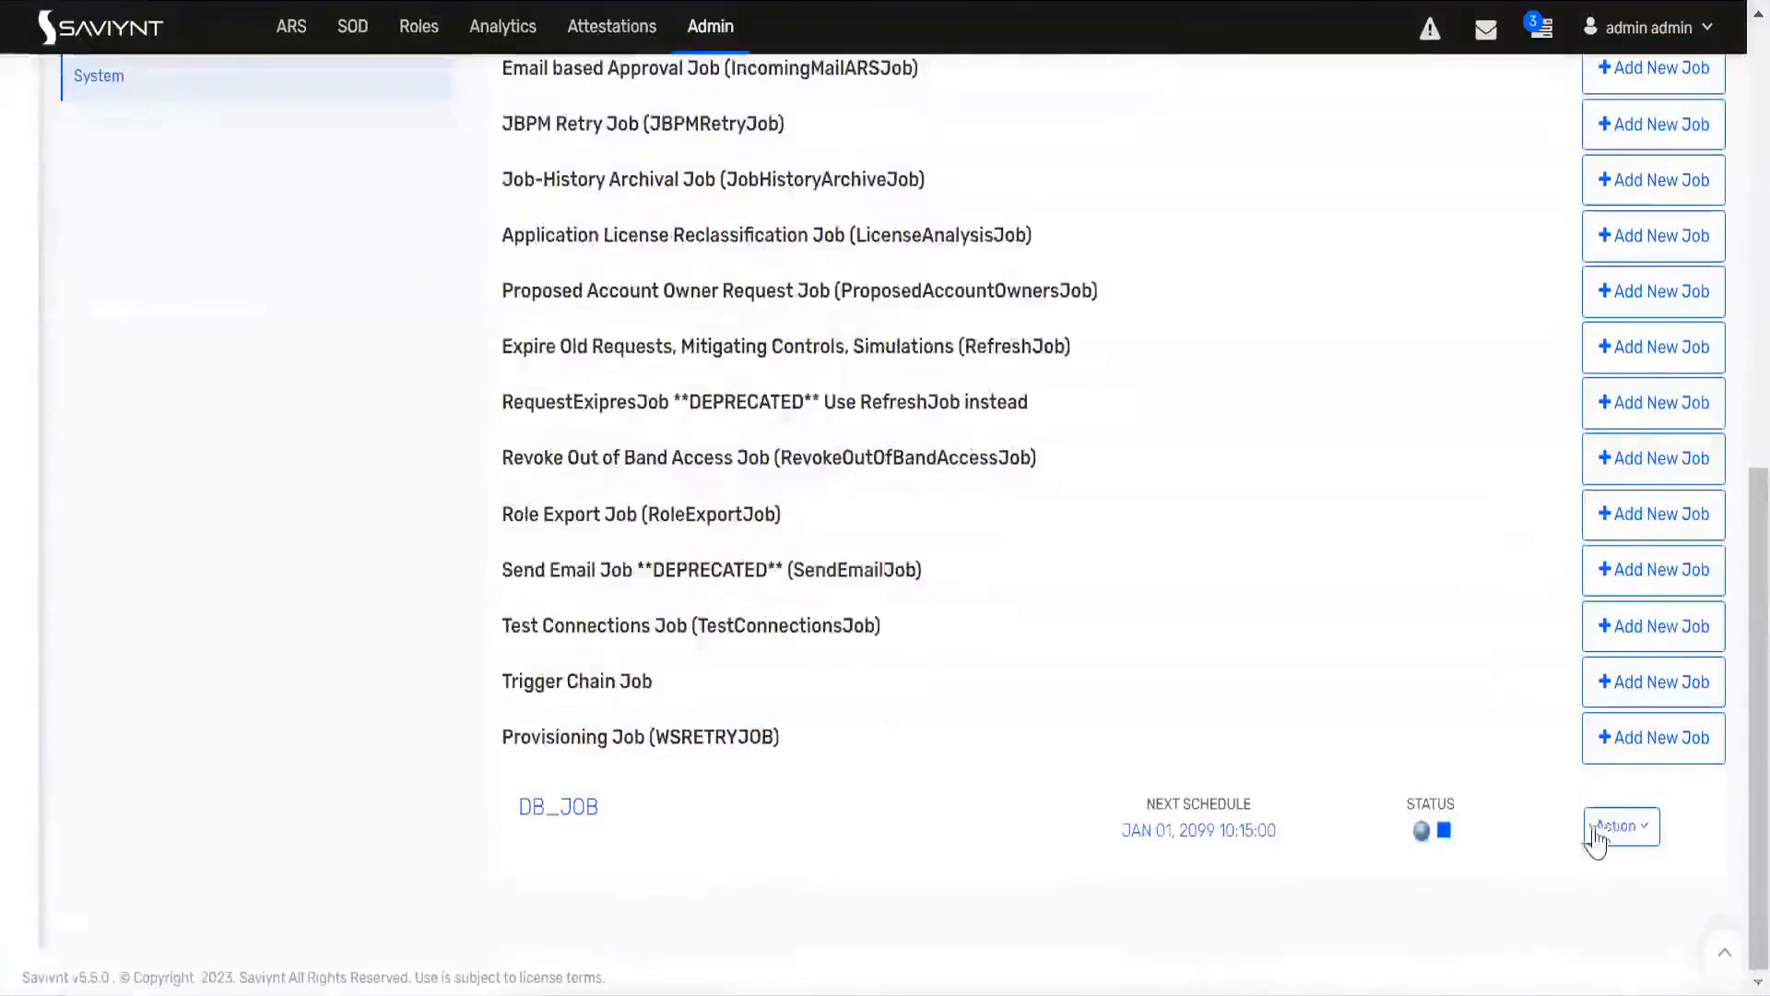
click(1603, 828)
click(1564, 880)
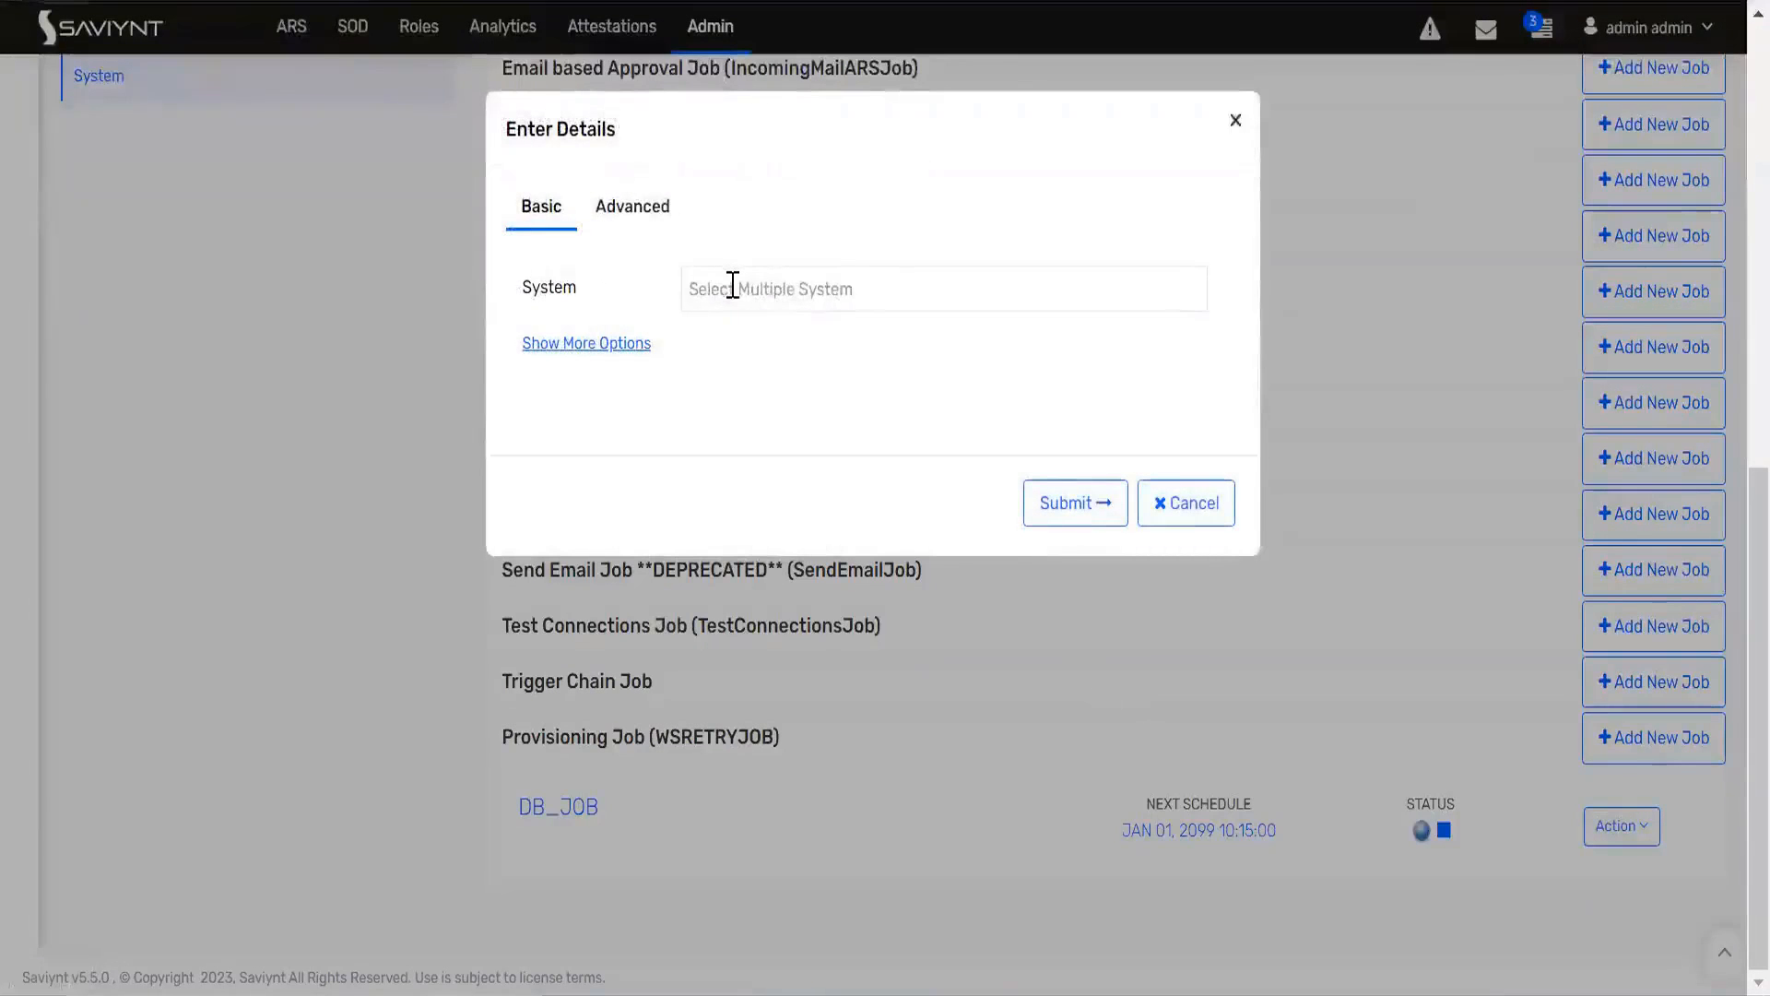
click(733, 287)
text(da)
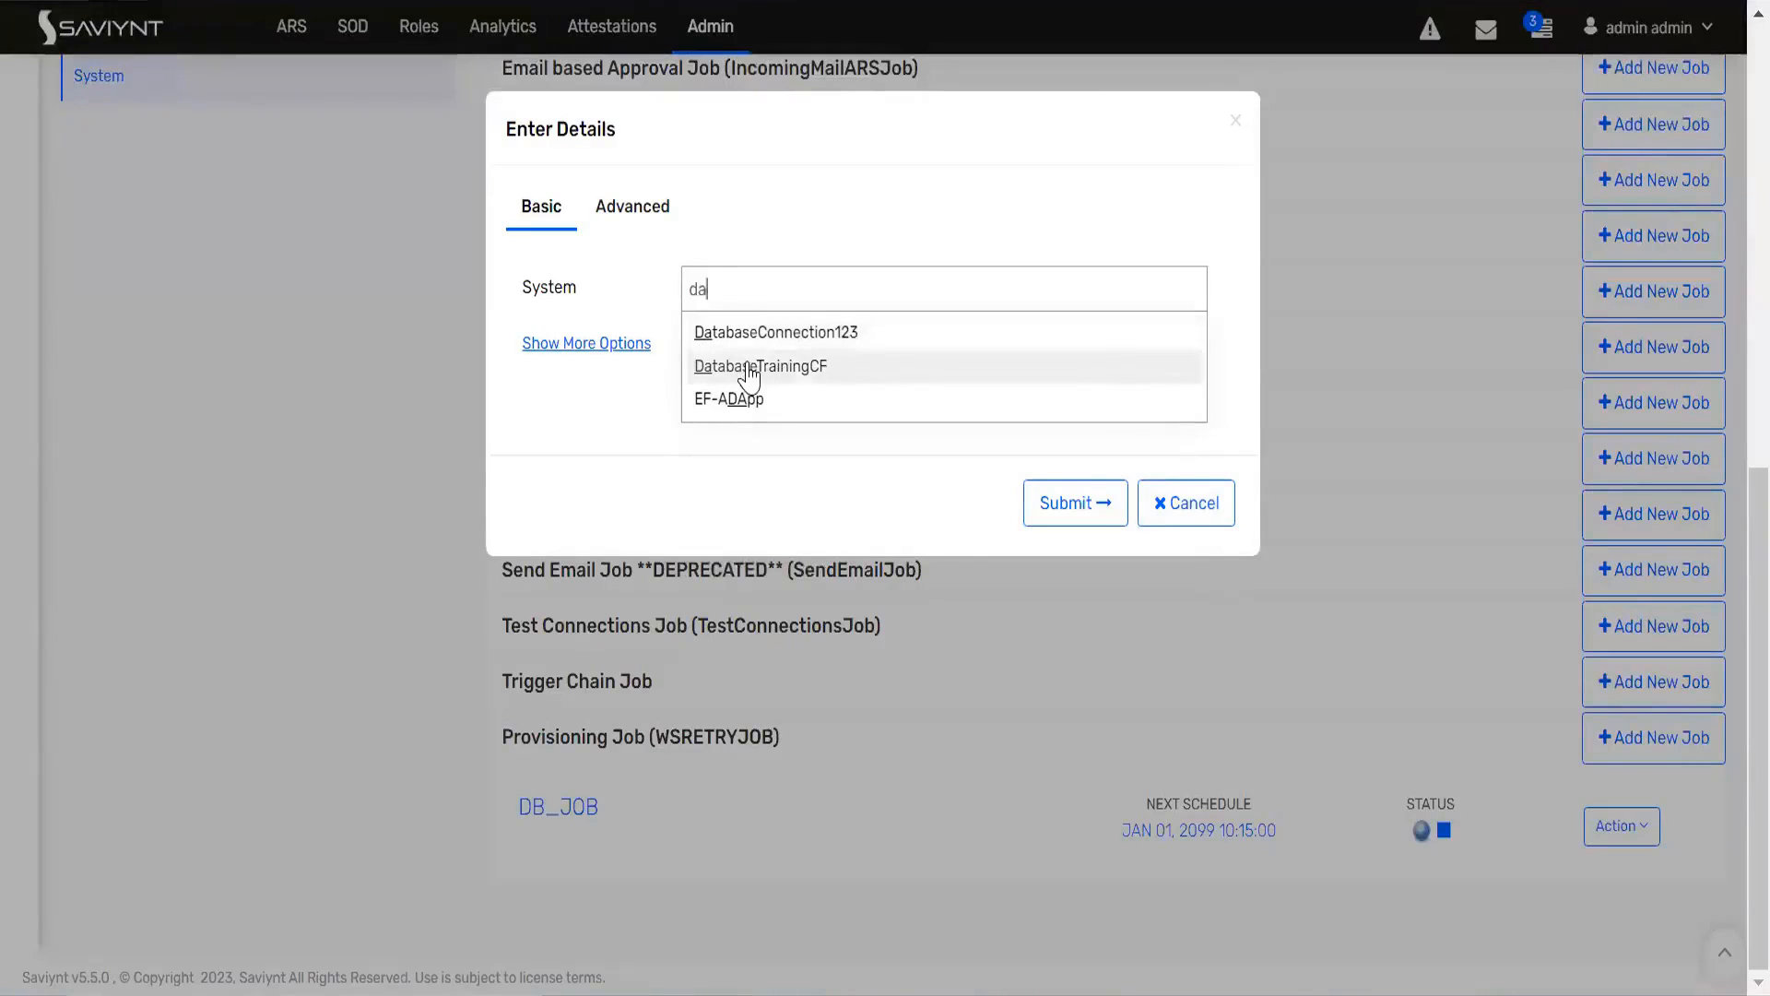
click(798, 378)
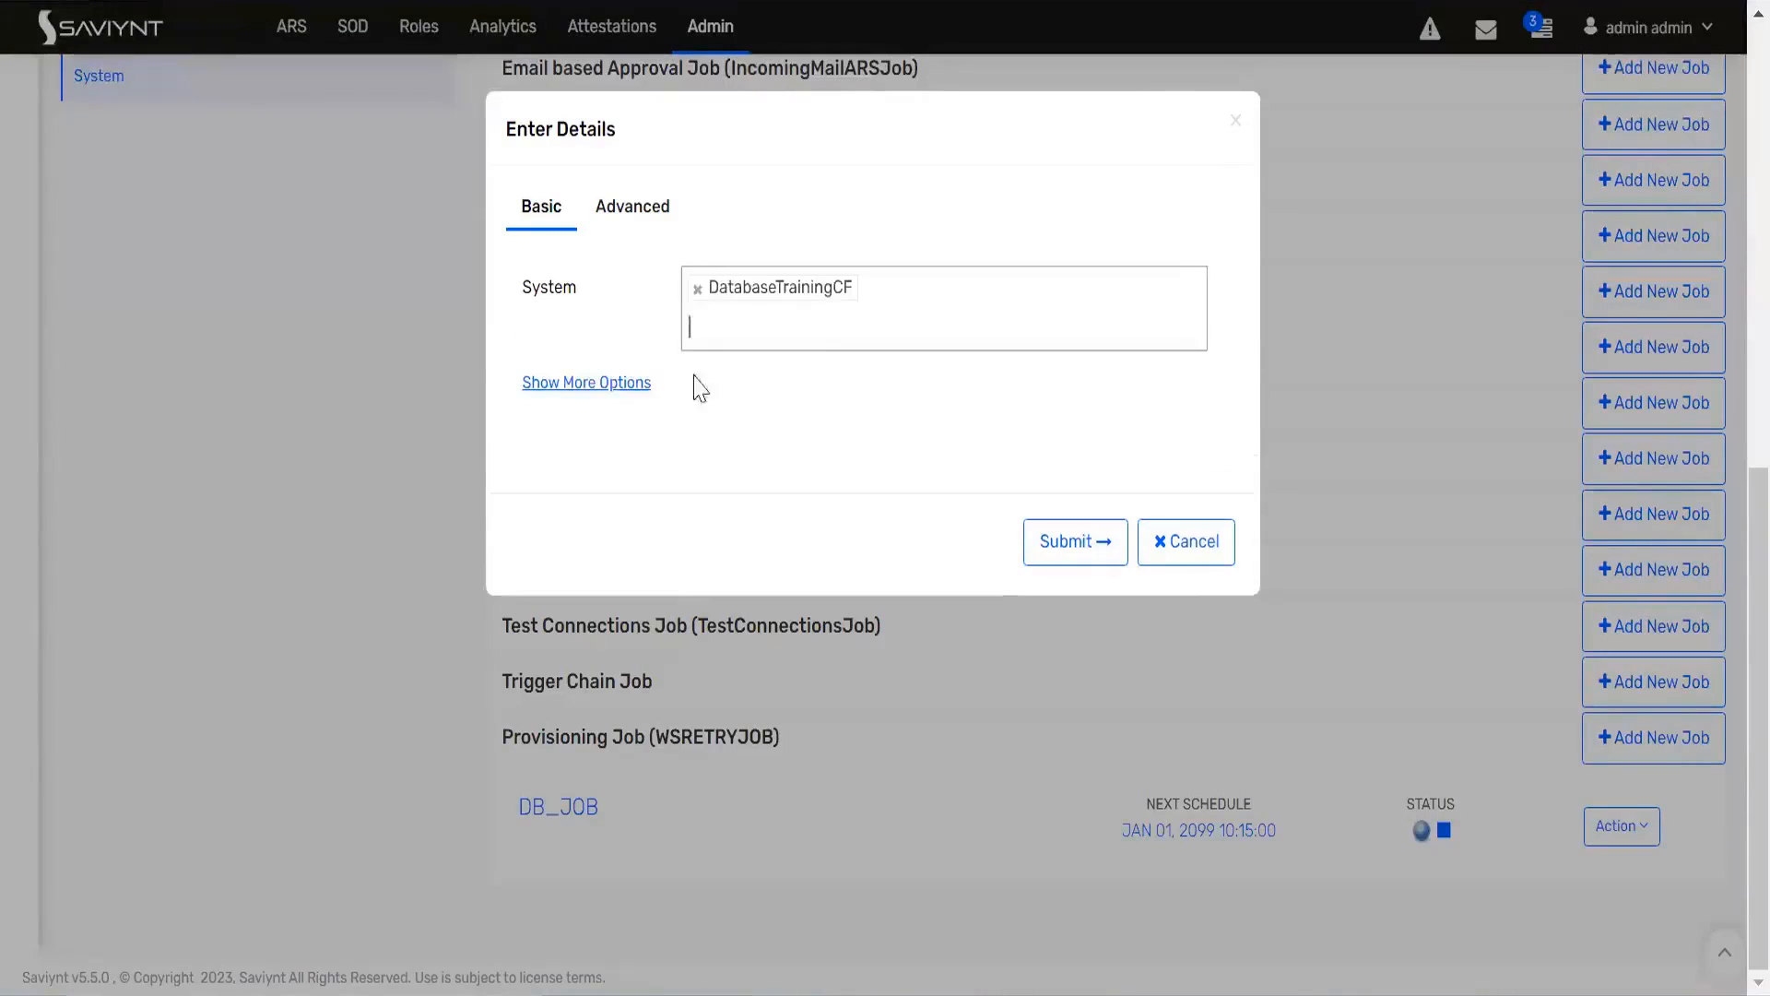
Step: Restrict the DB_JOB run to the New Account and Add Access task types
click(615, 385)
click(715, 441)
text(n)
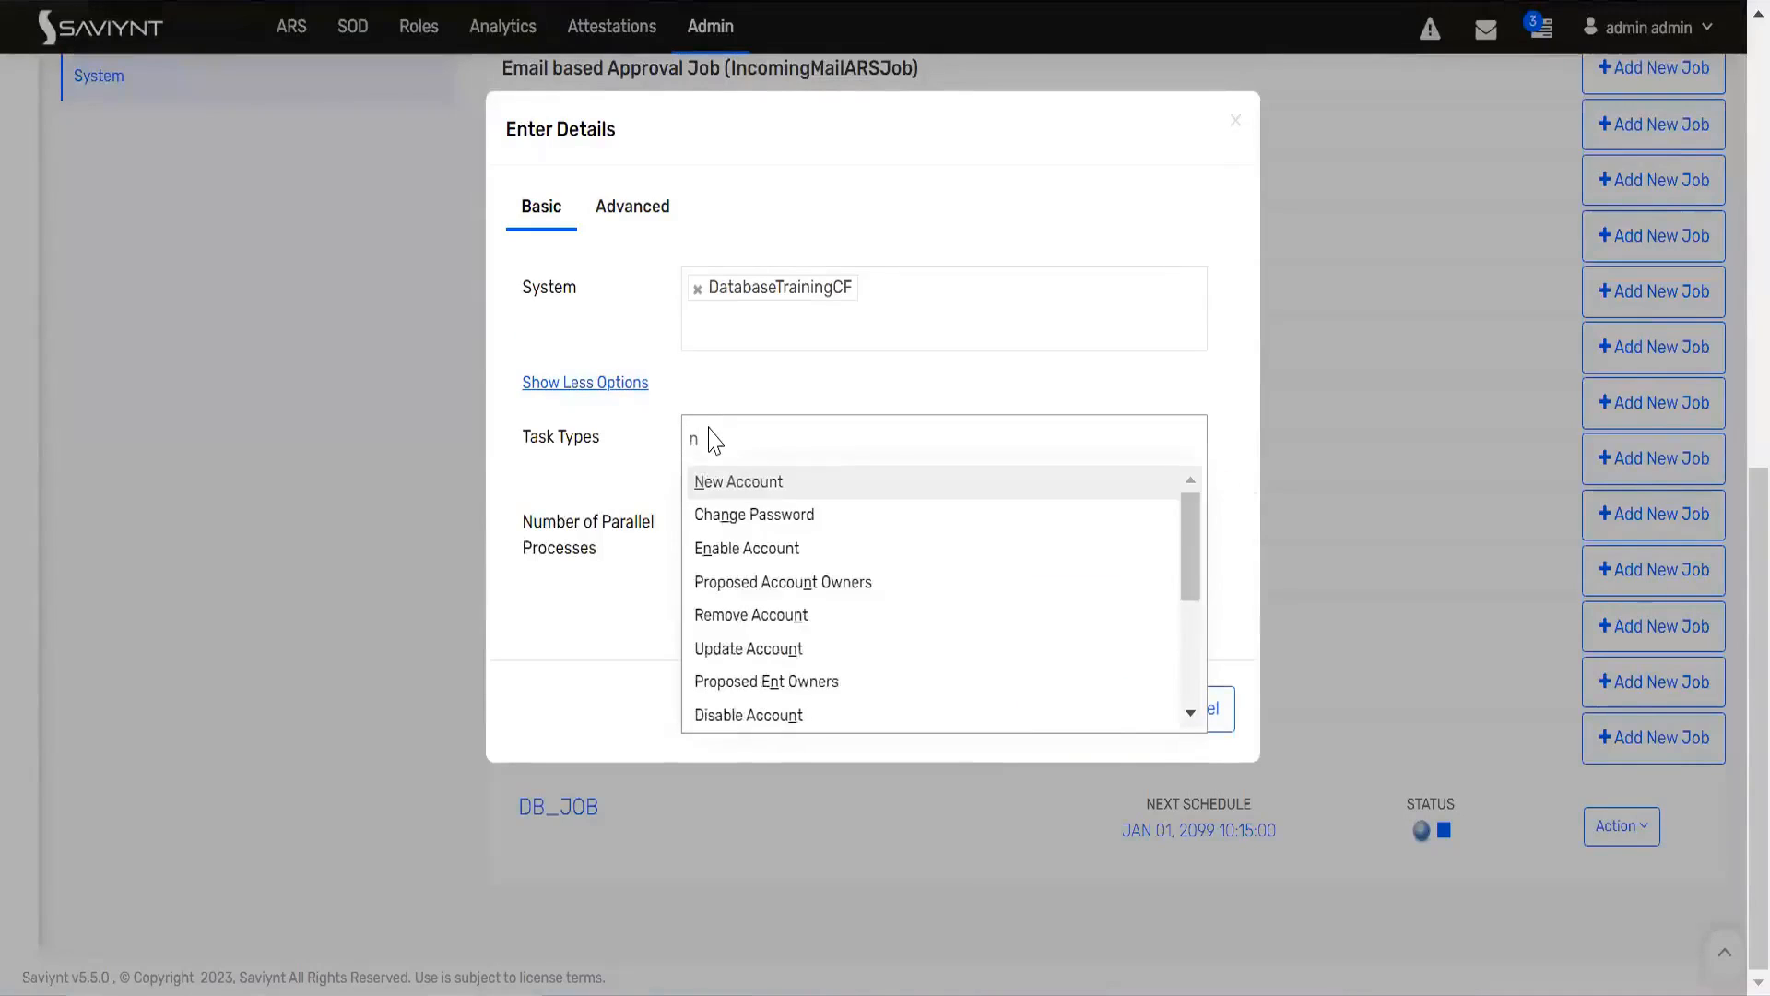
text(ew)
click(724, 479)
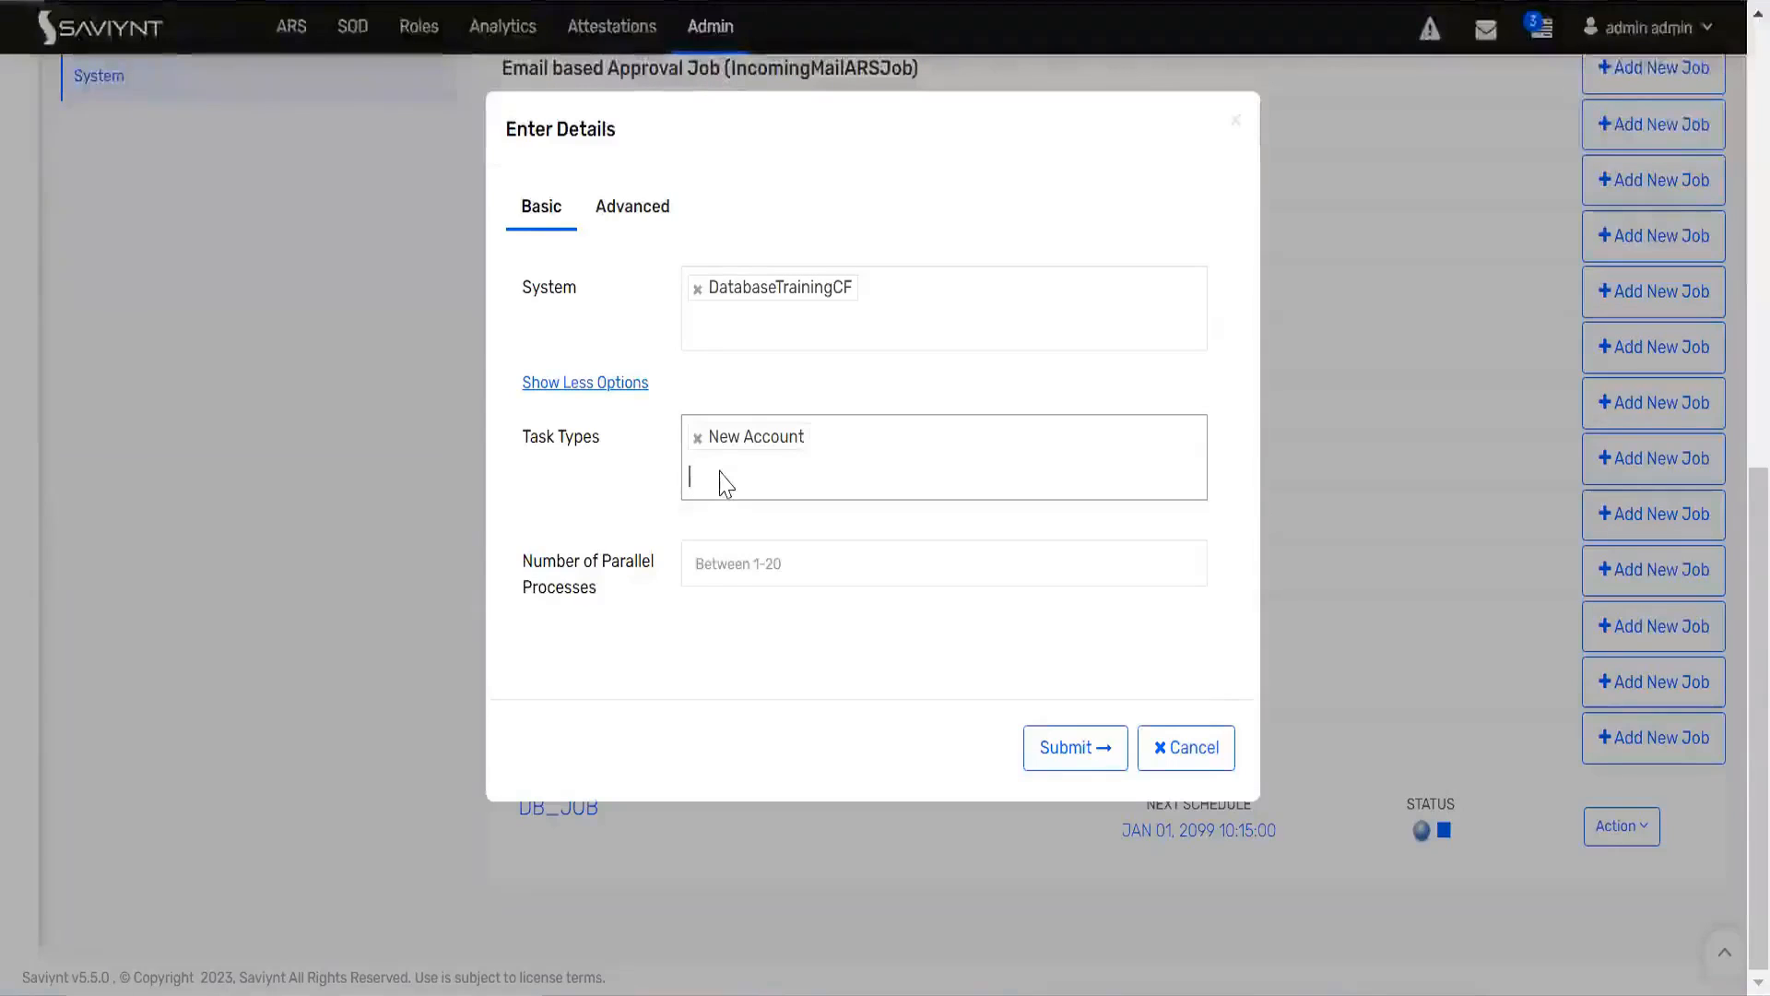
text(a)
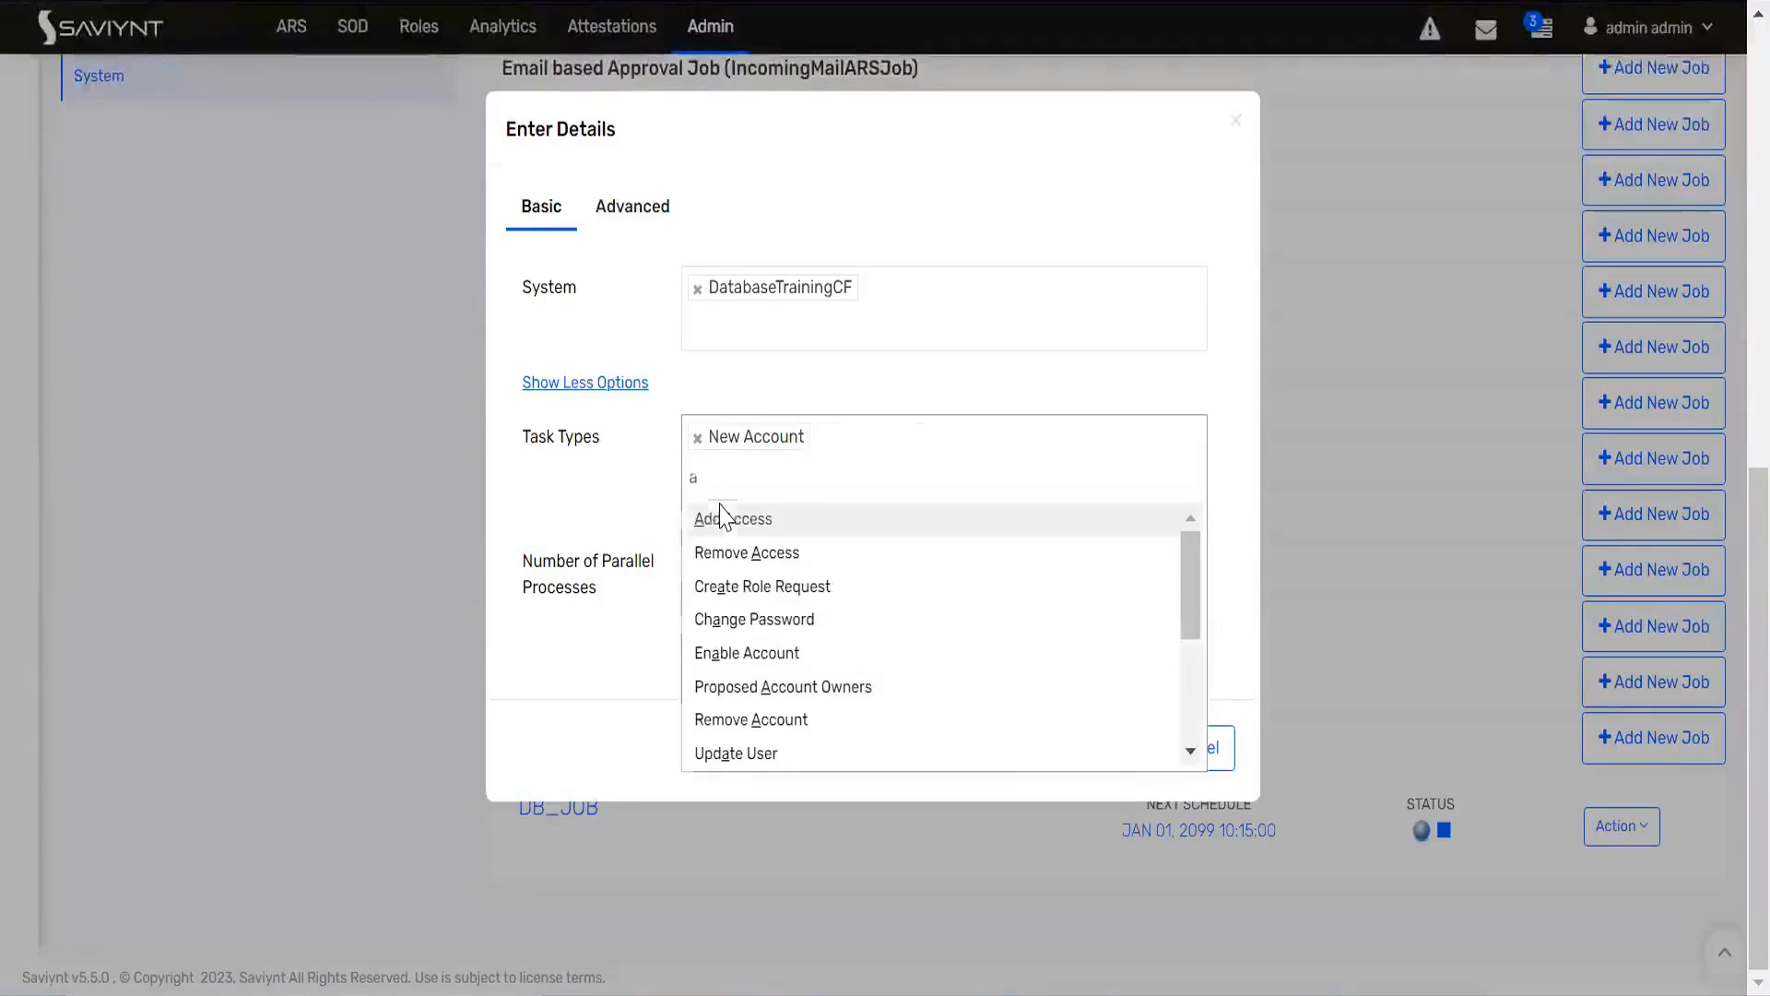
click(720, 506)
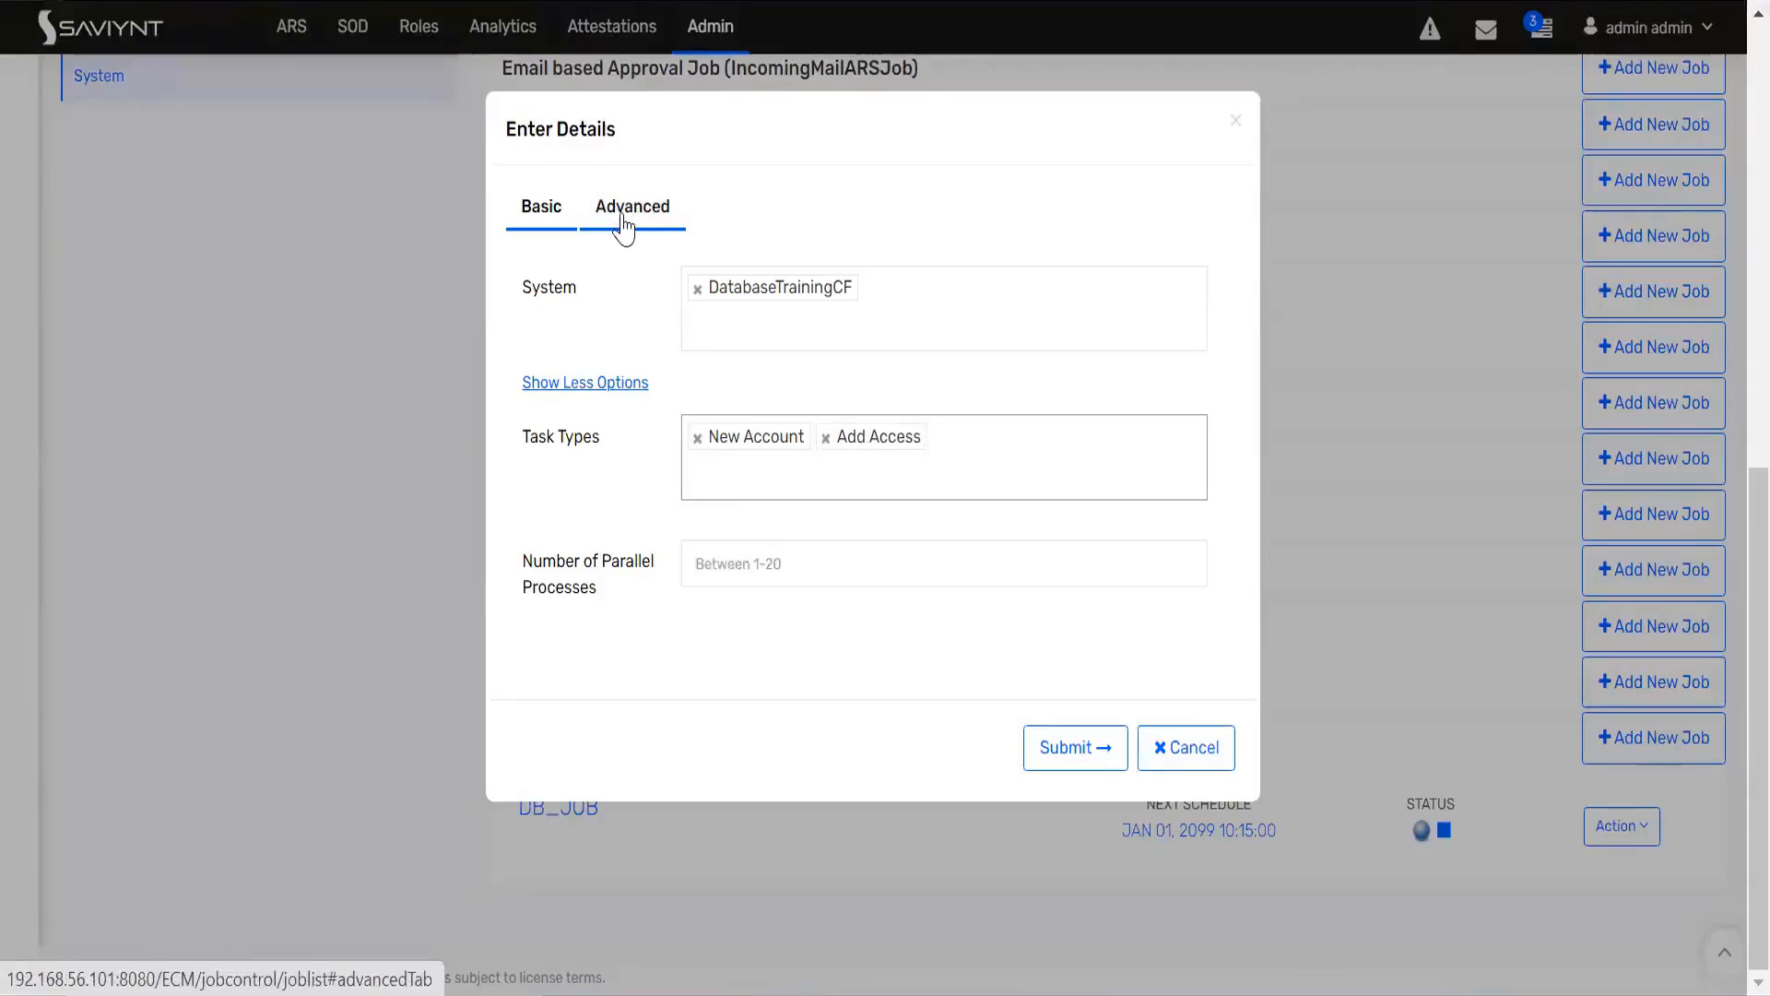
Step: Examine the job's advanced SQL query option alongside the IDs of the user's pending tasks
click(657, 217)
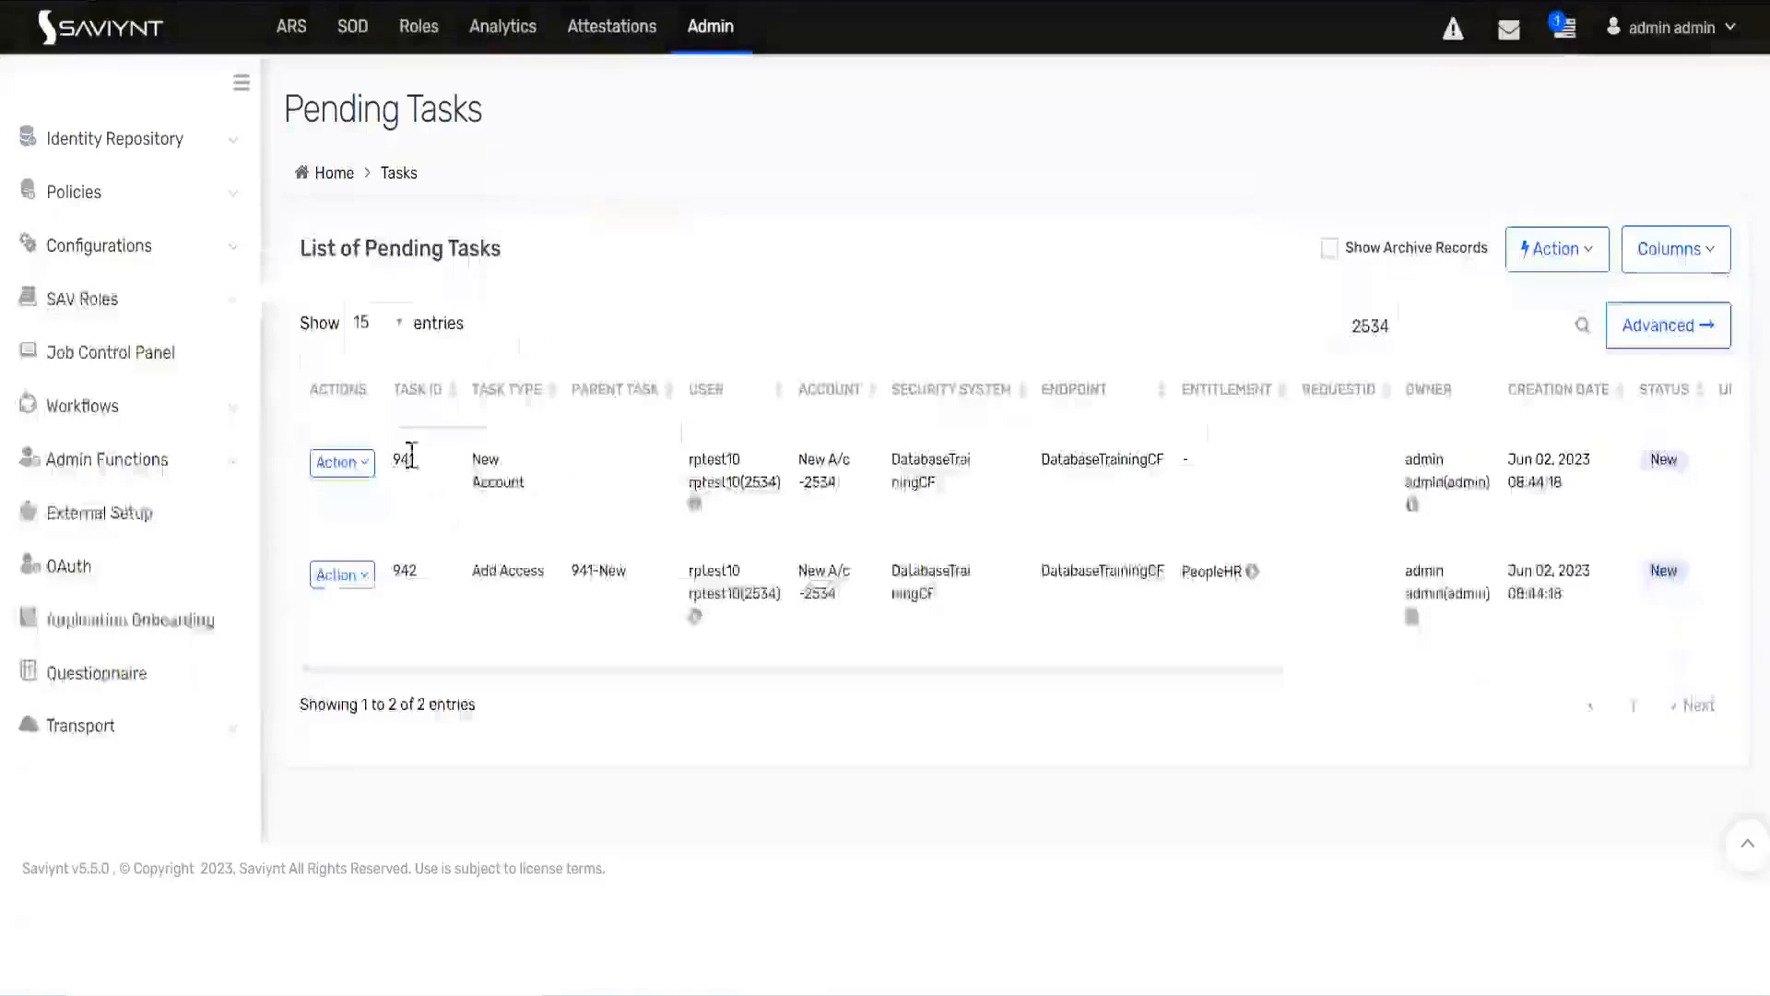
double_click(404, 570)
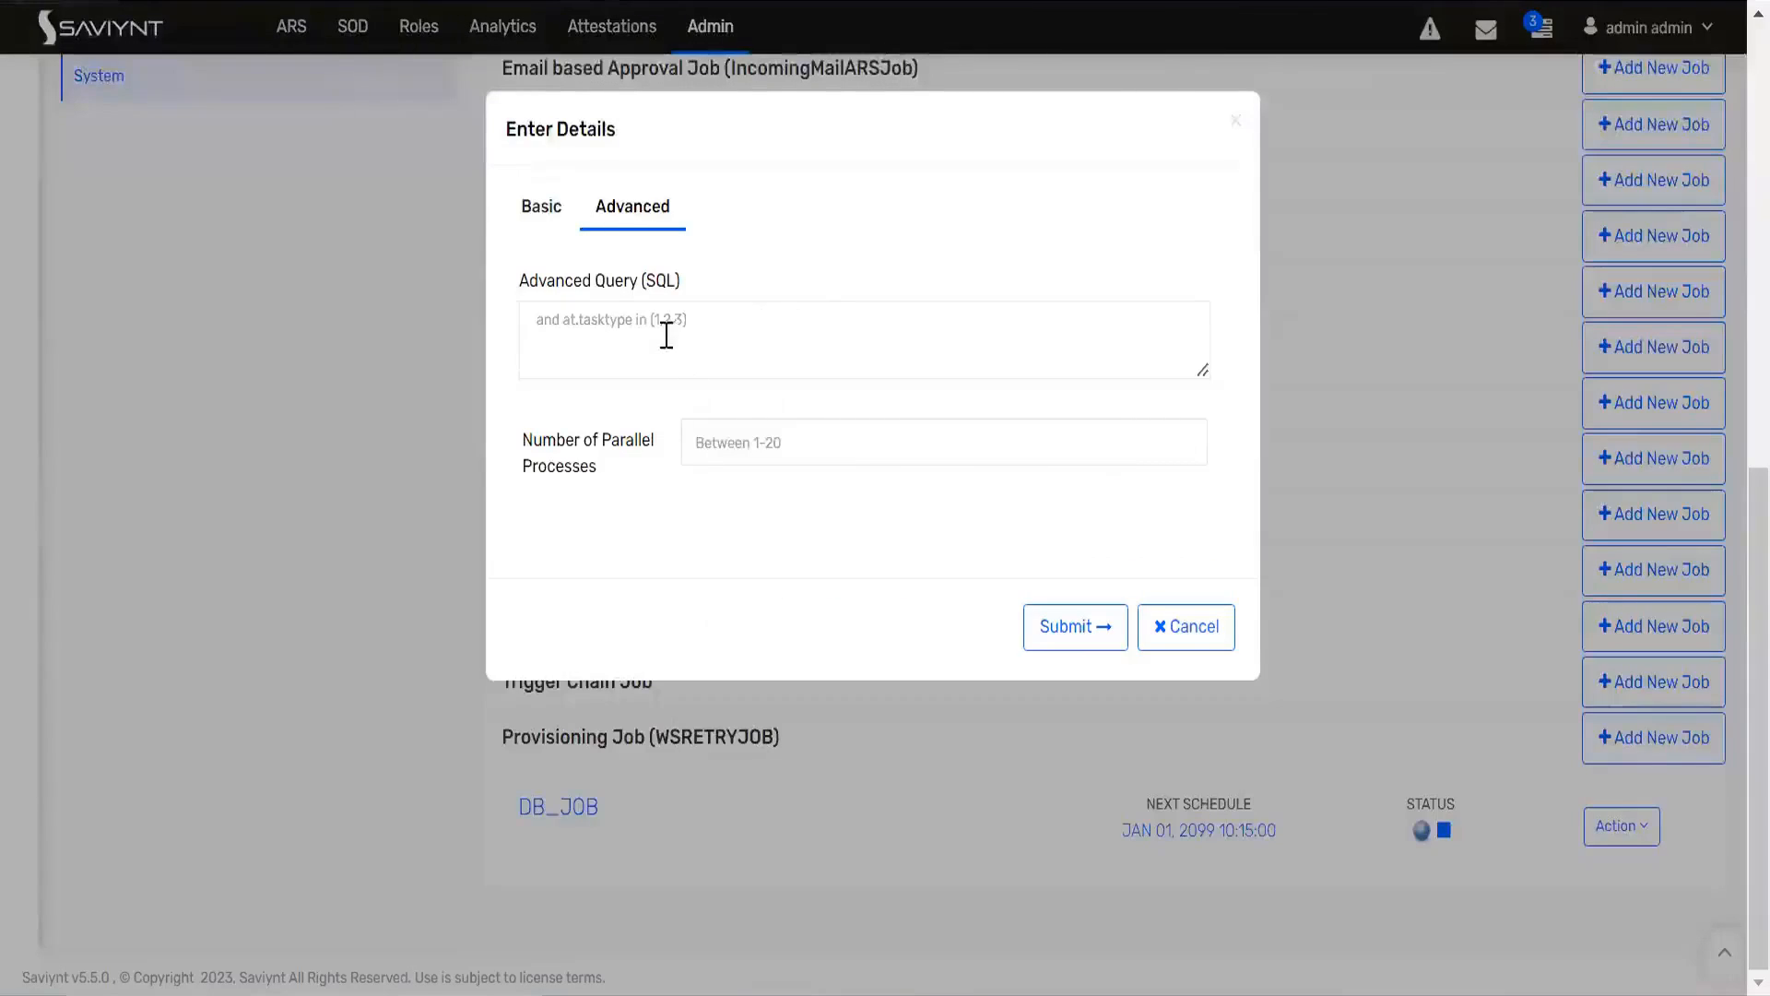
click(661, 325)
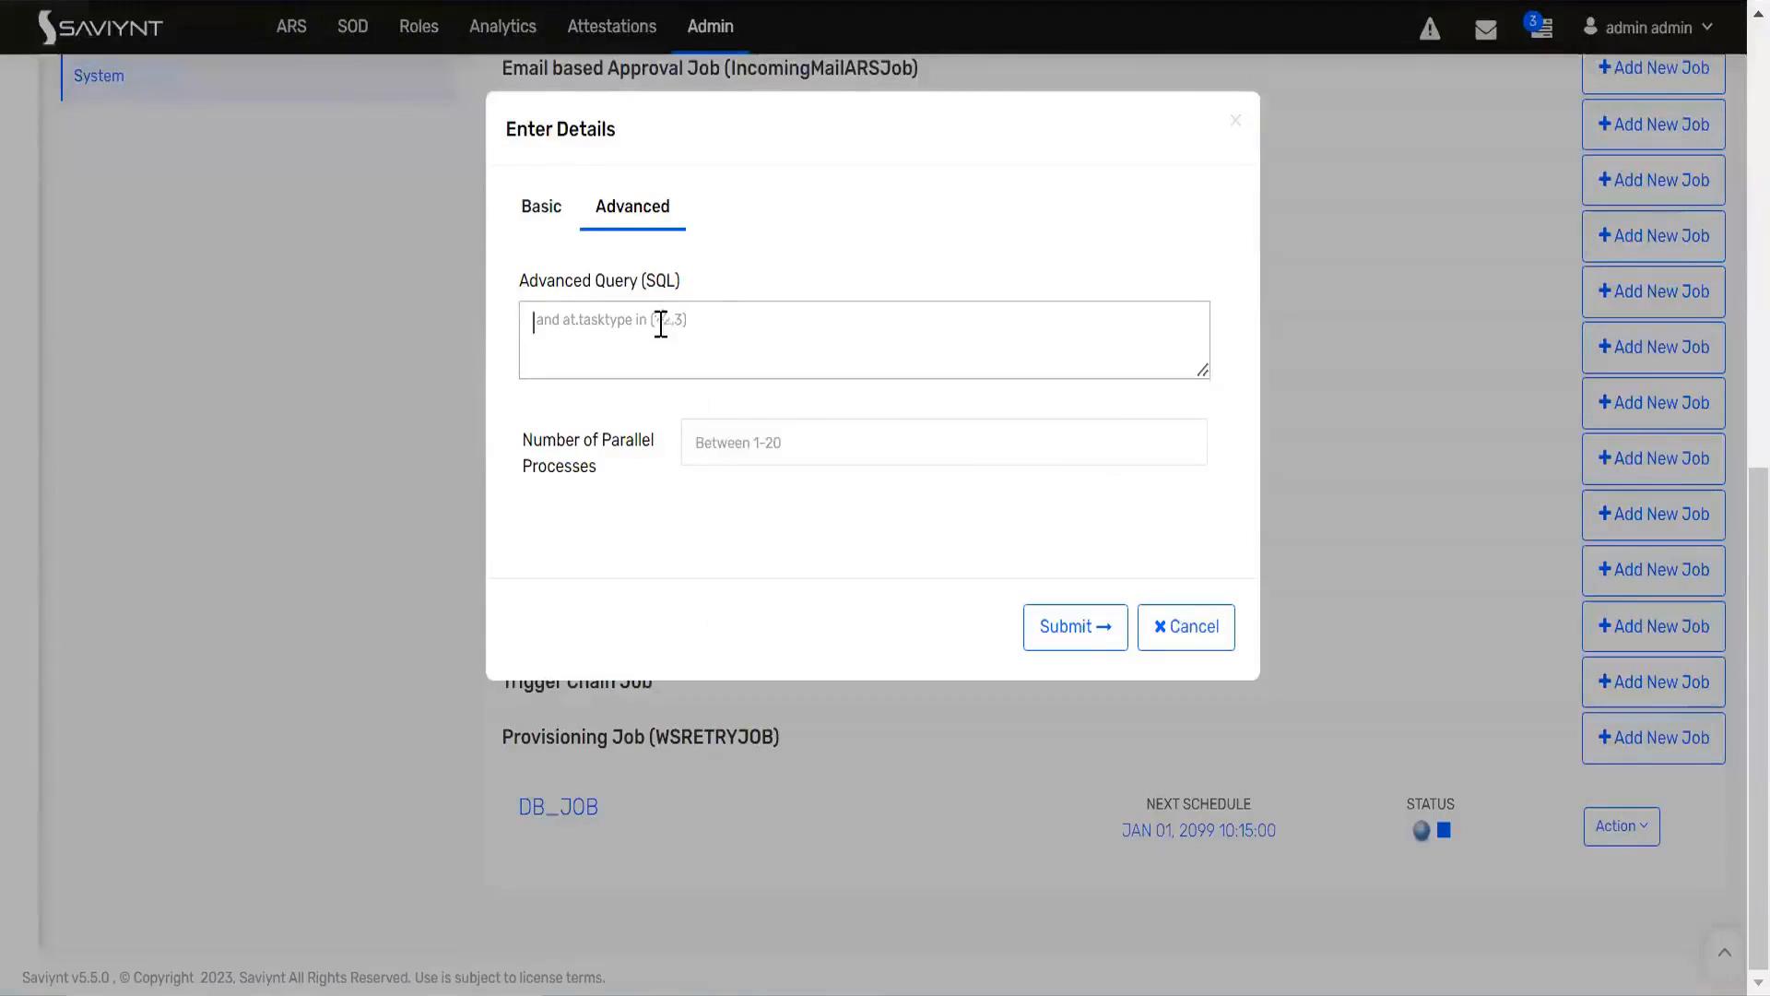
Step: Return to the basic run details and submit them to run DB_JOB
click(539, 209)
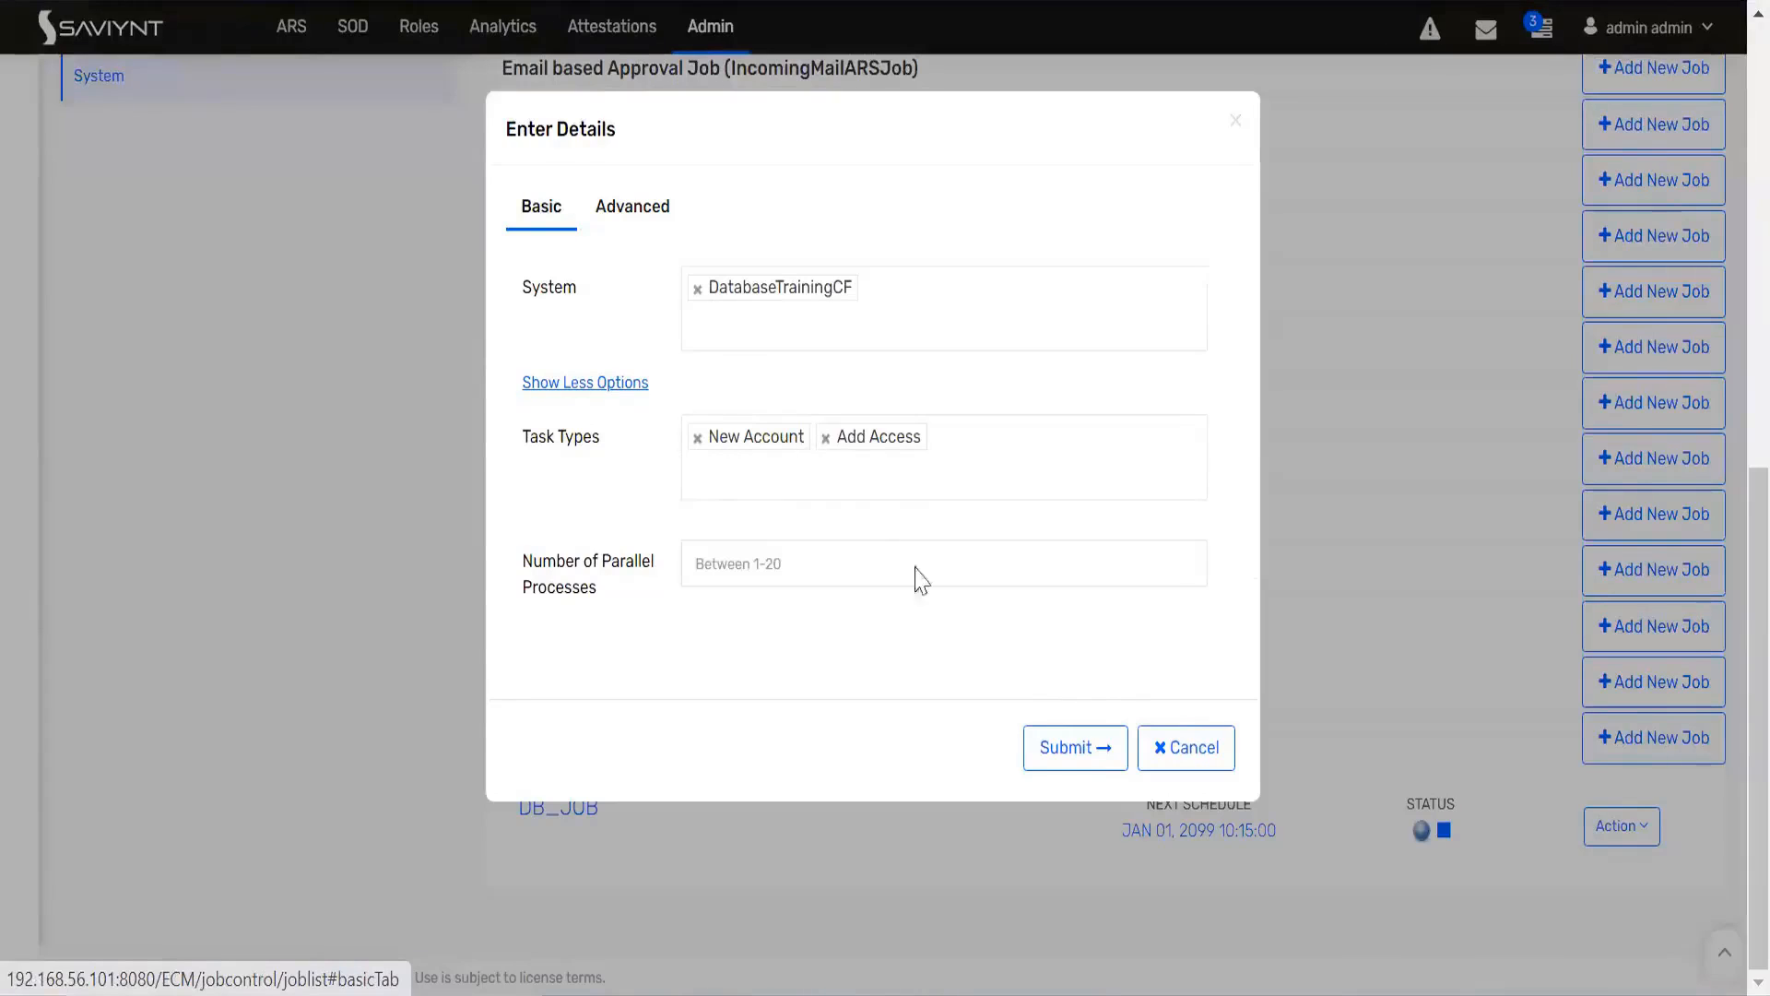
click(1063, 766)
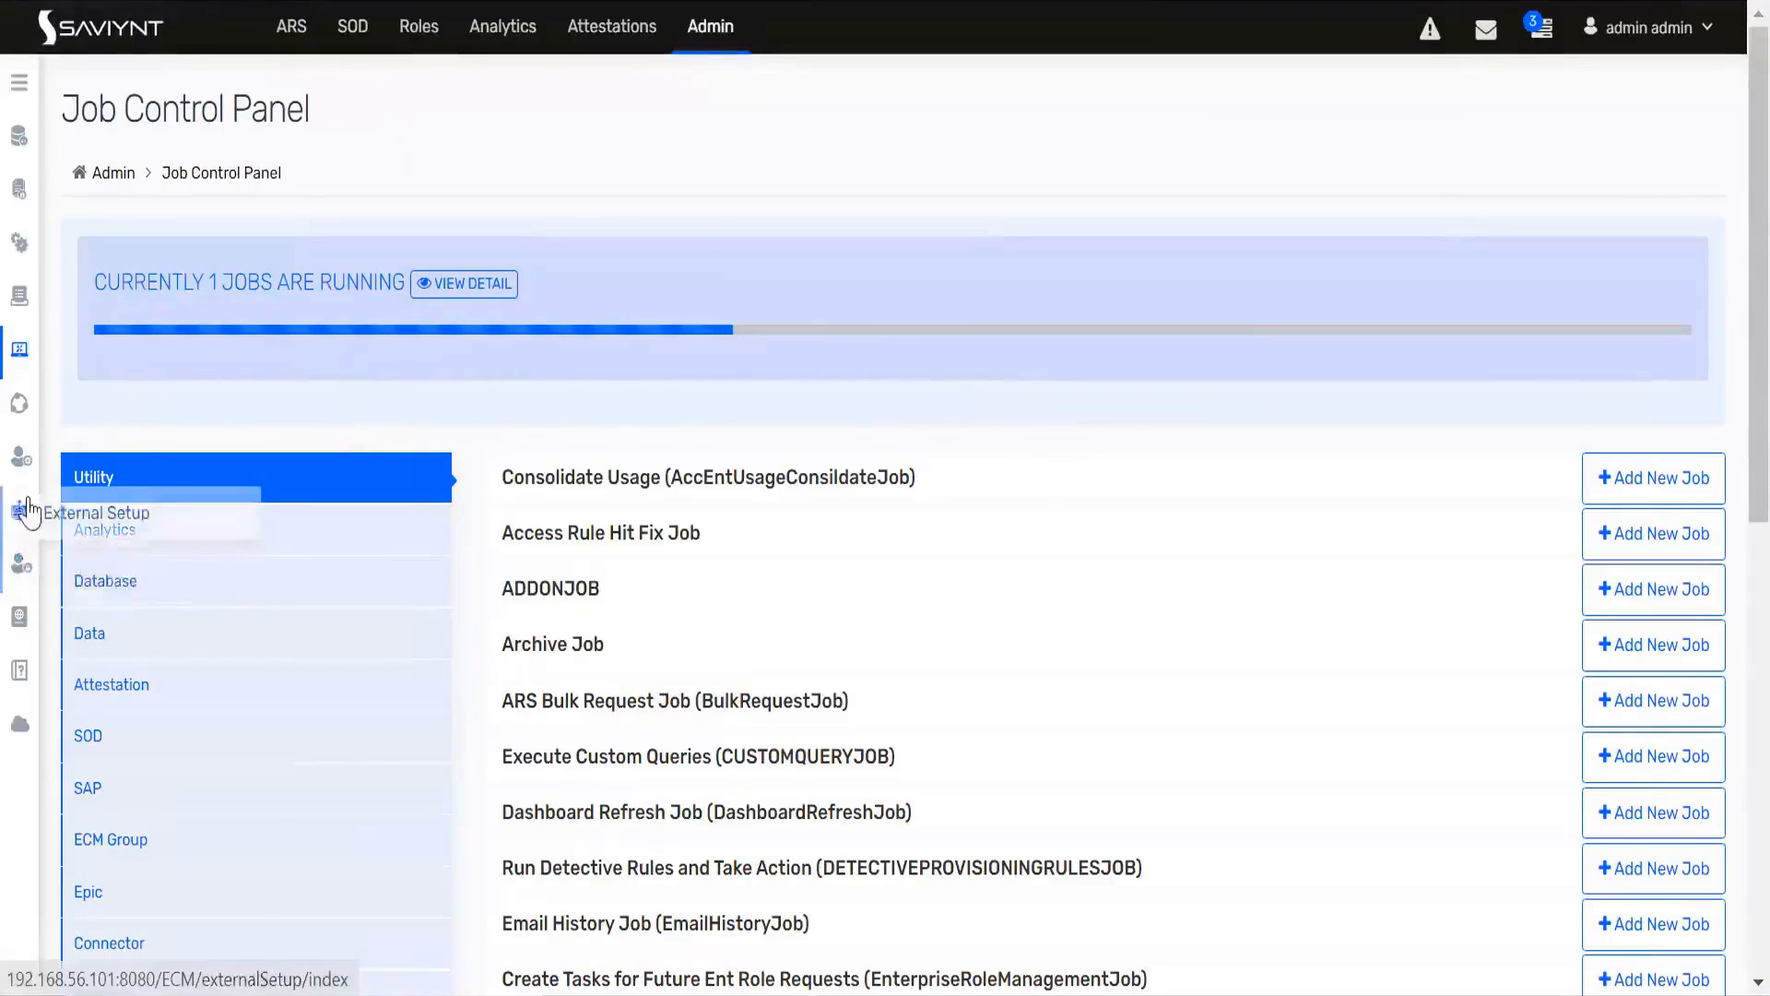
Step: Retrieve 1000 lines of debugLog.log in the application logs and examine the entries for the provisioning run
mouse_move(20, 459)
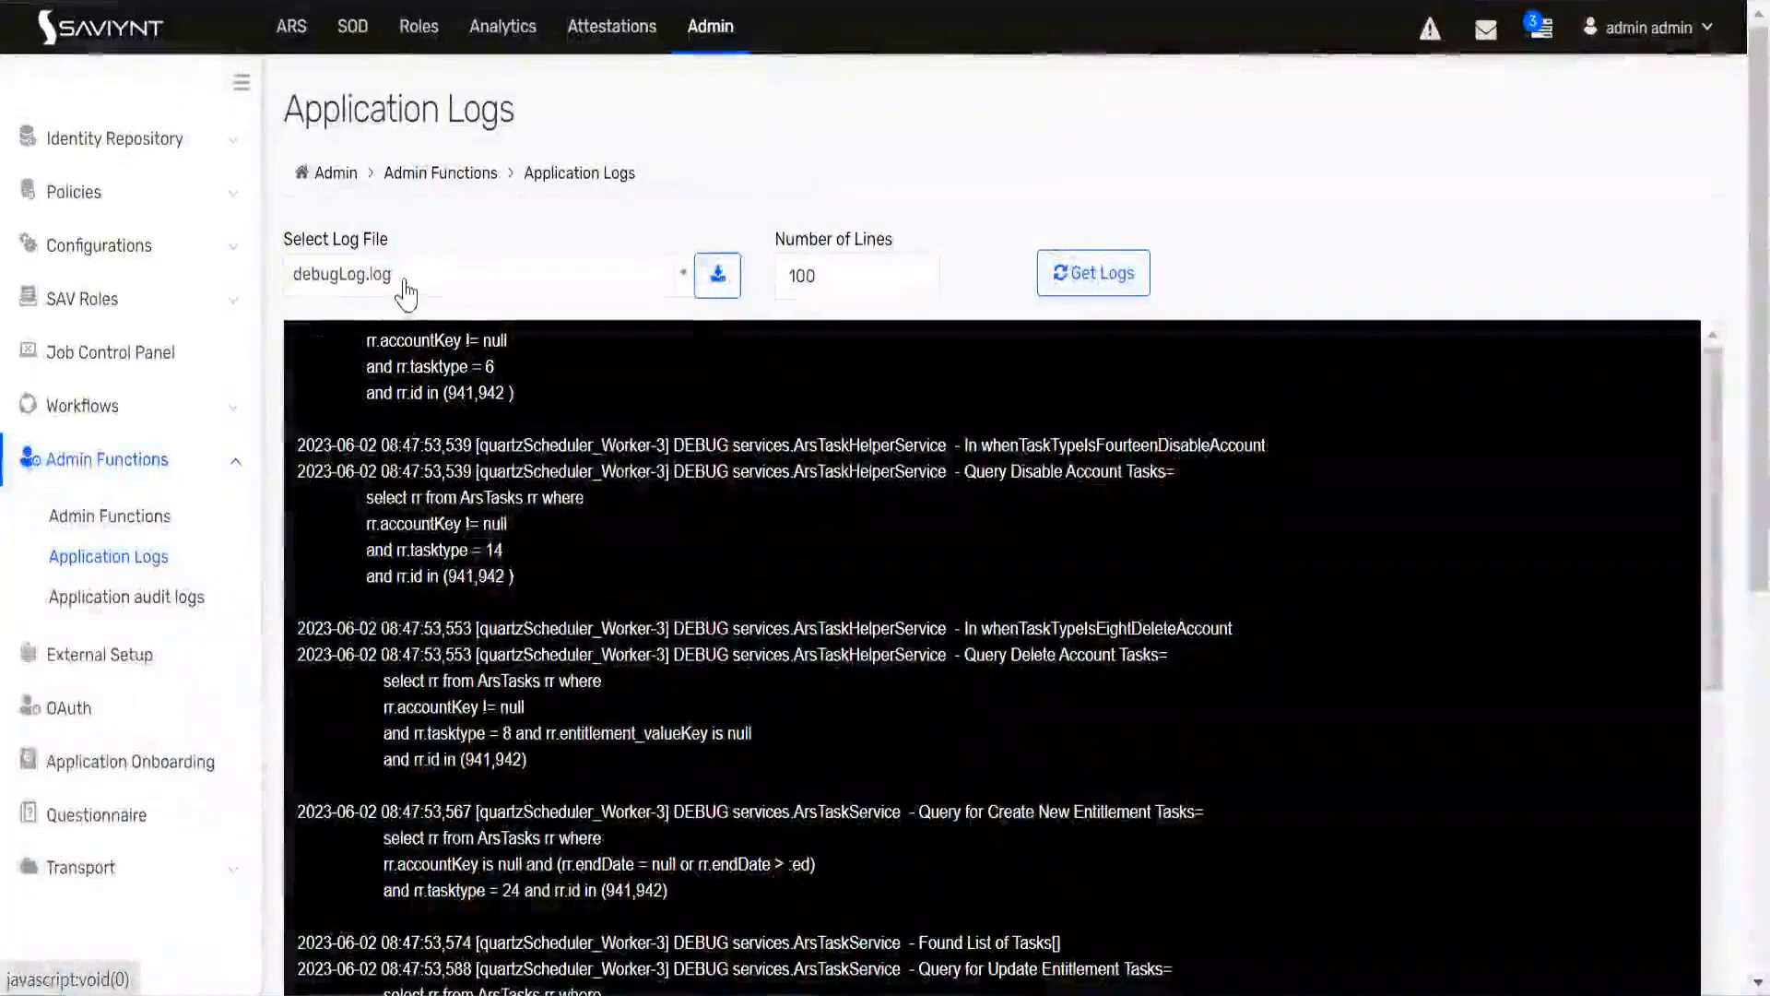
click(406, 295)
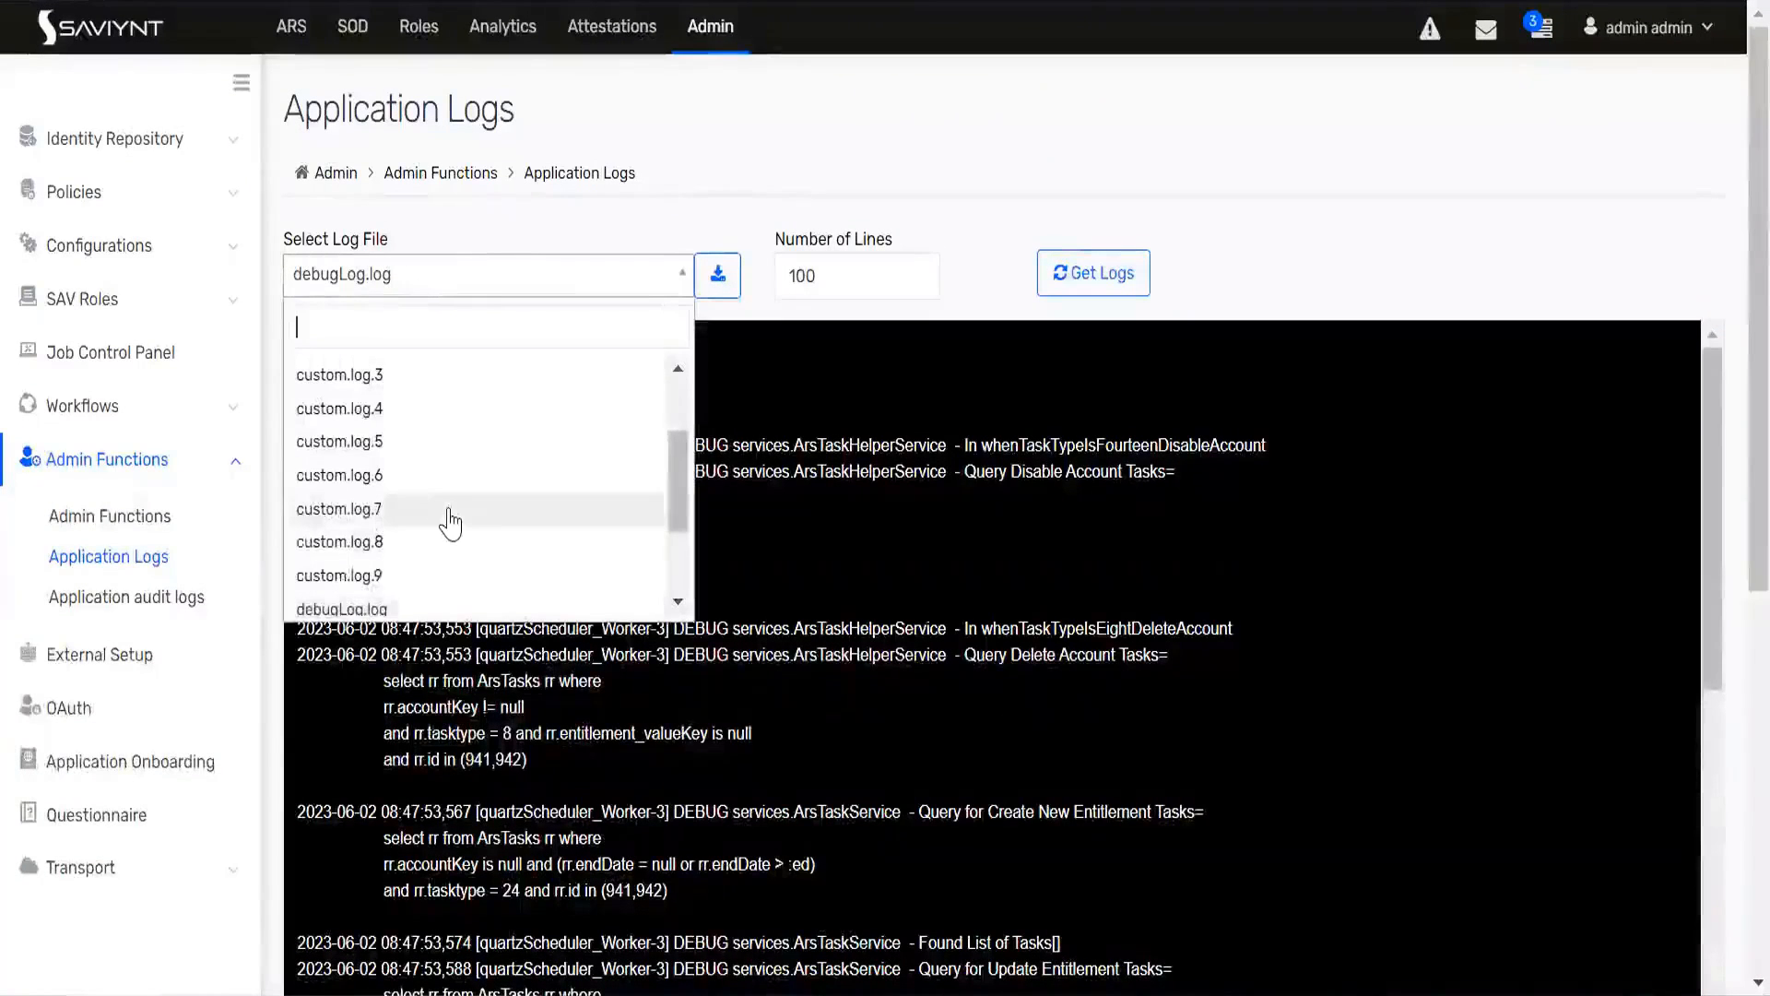
scroll(450, 523, down, 2)
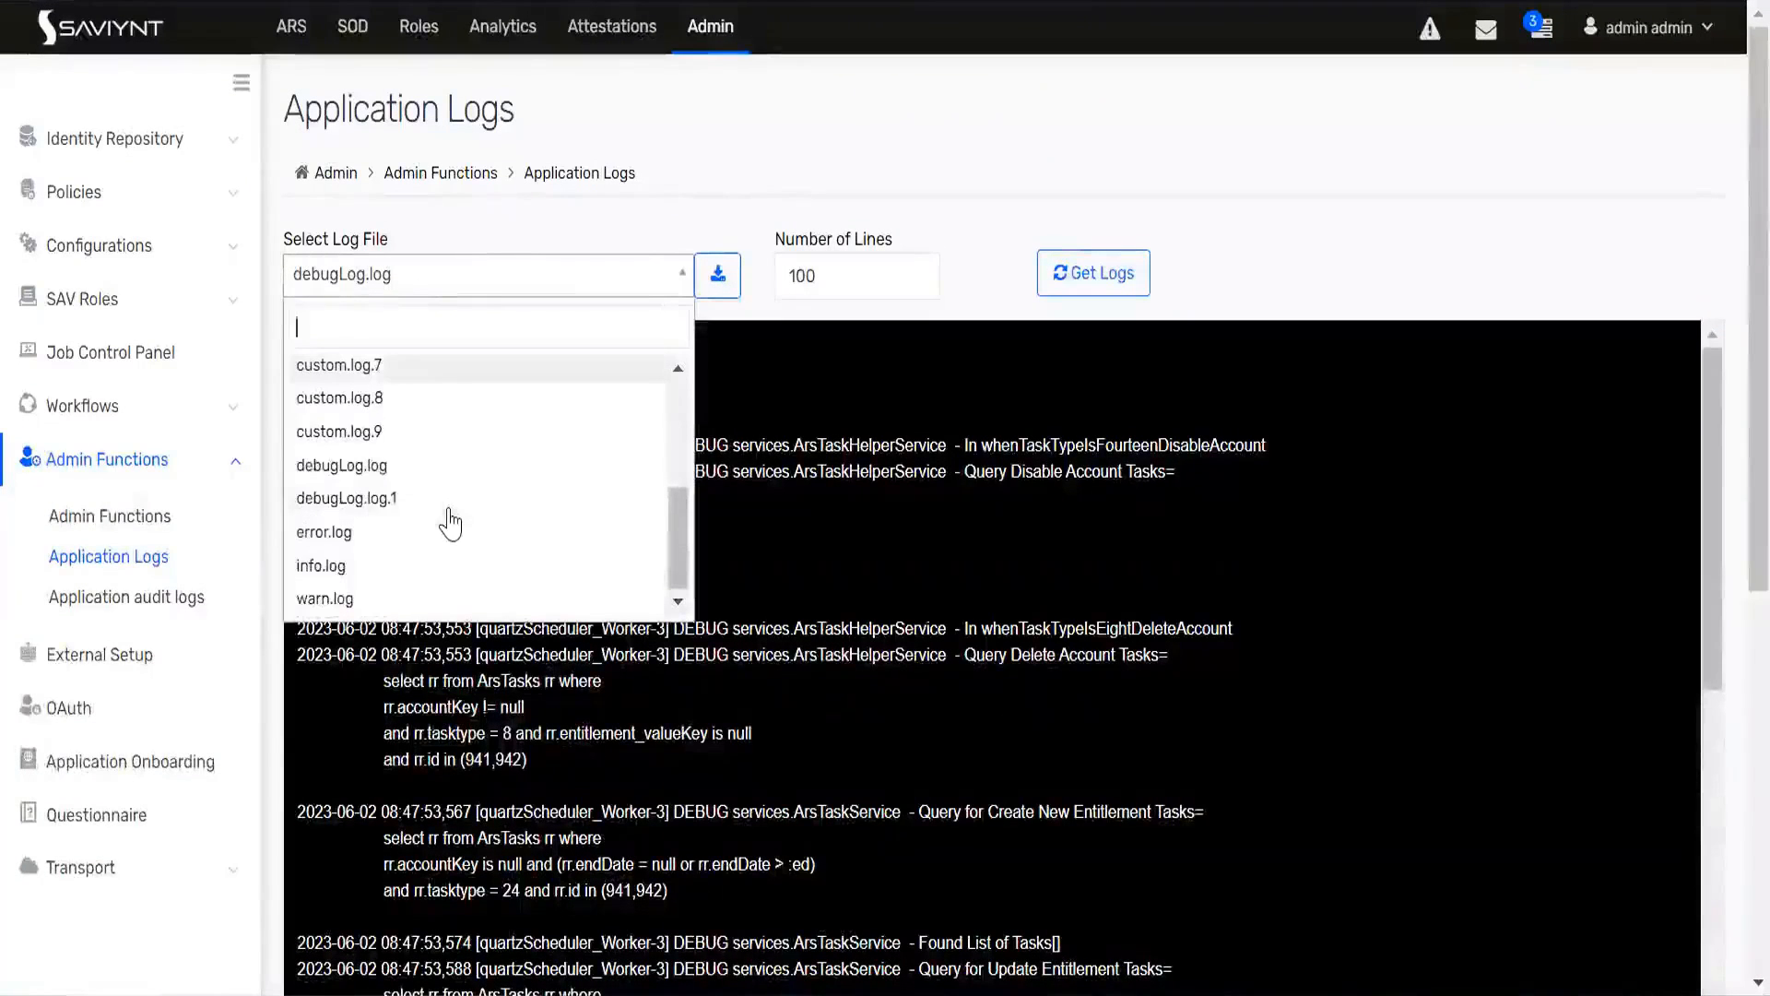
click(364, 469)
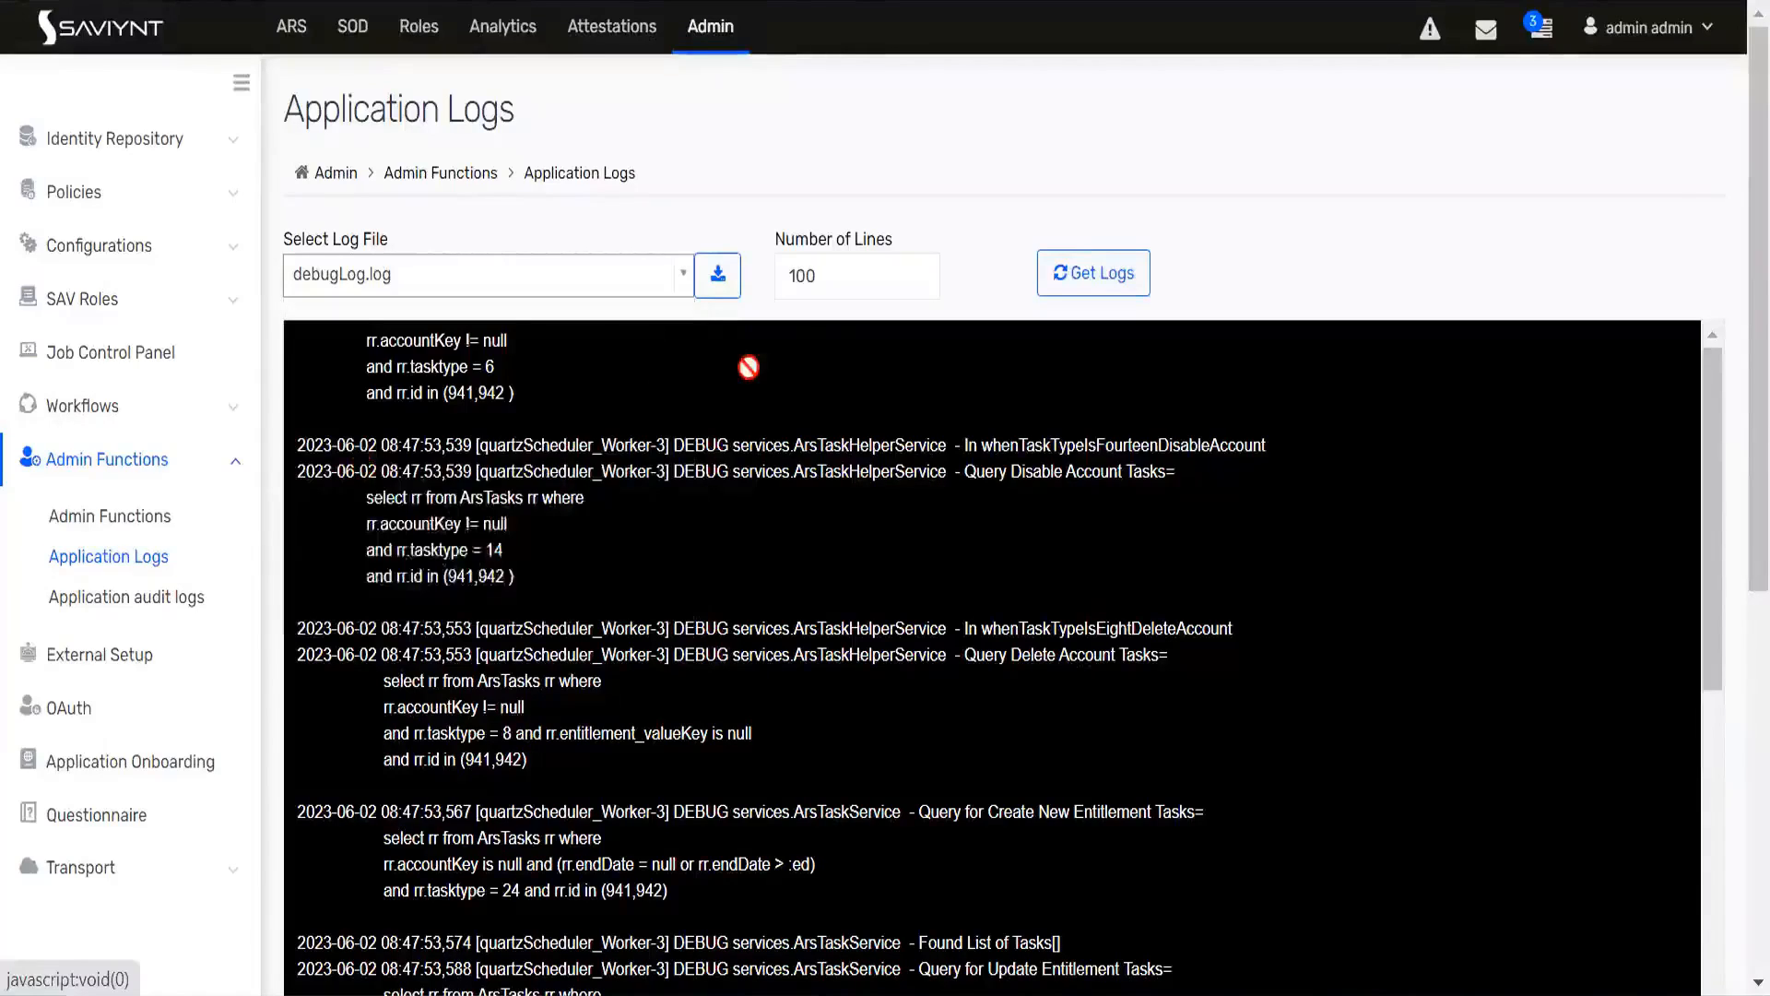
click(836, 278)
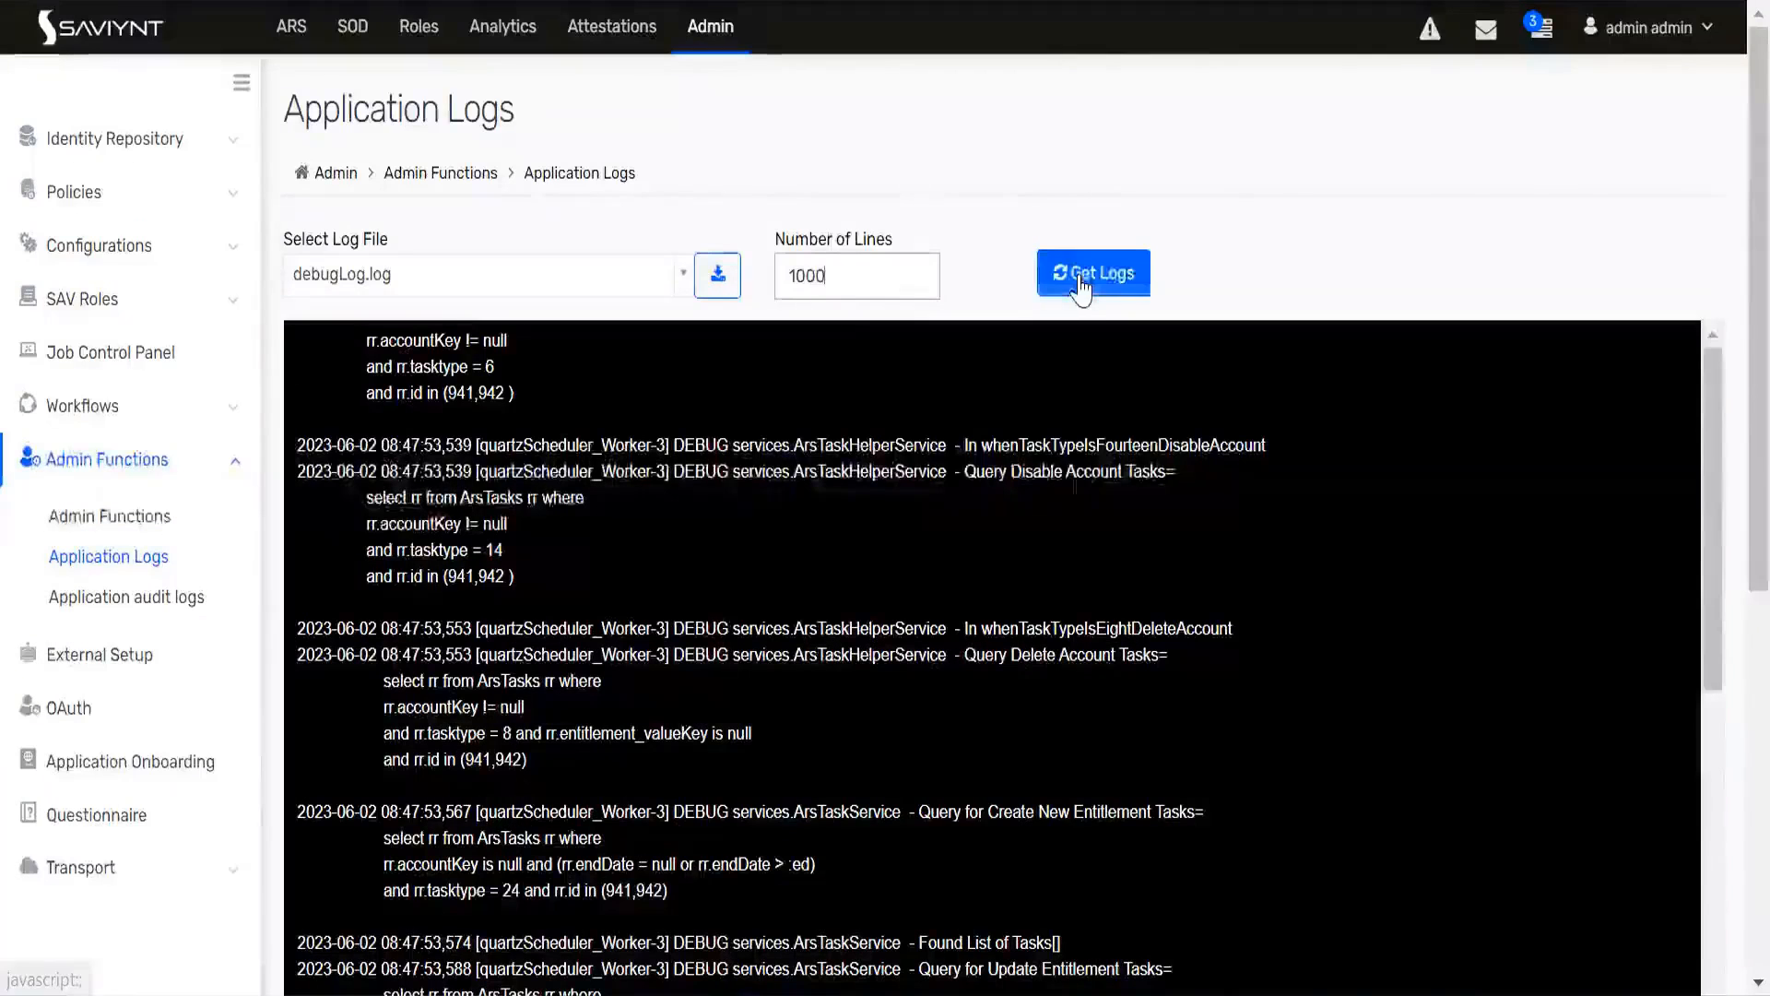
click(1081, 281)
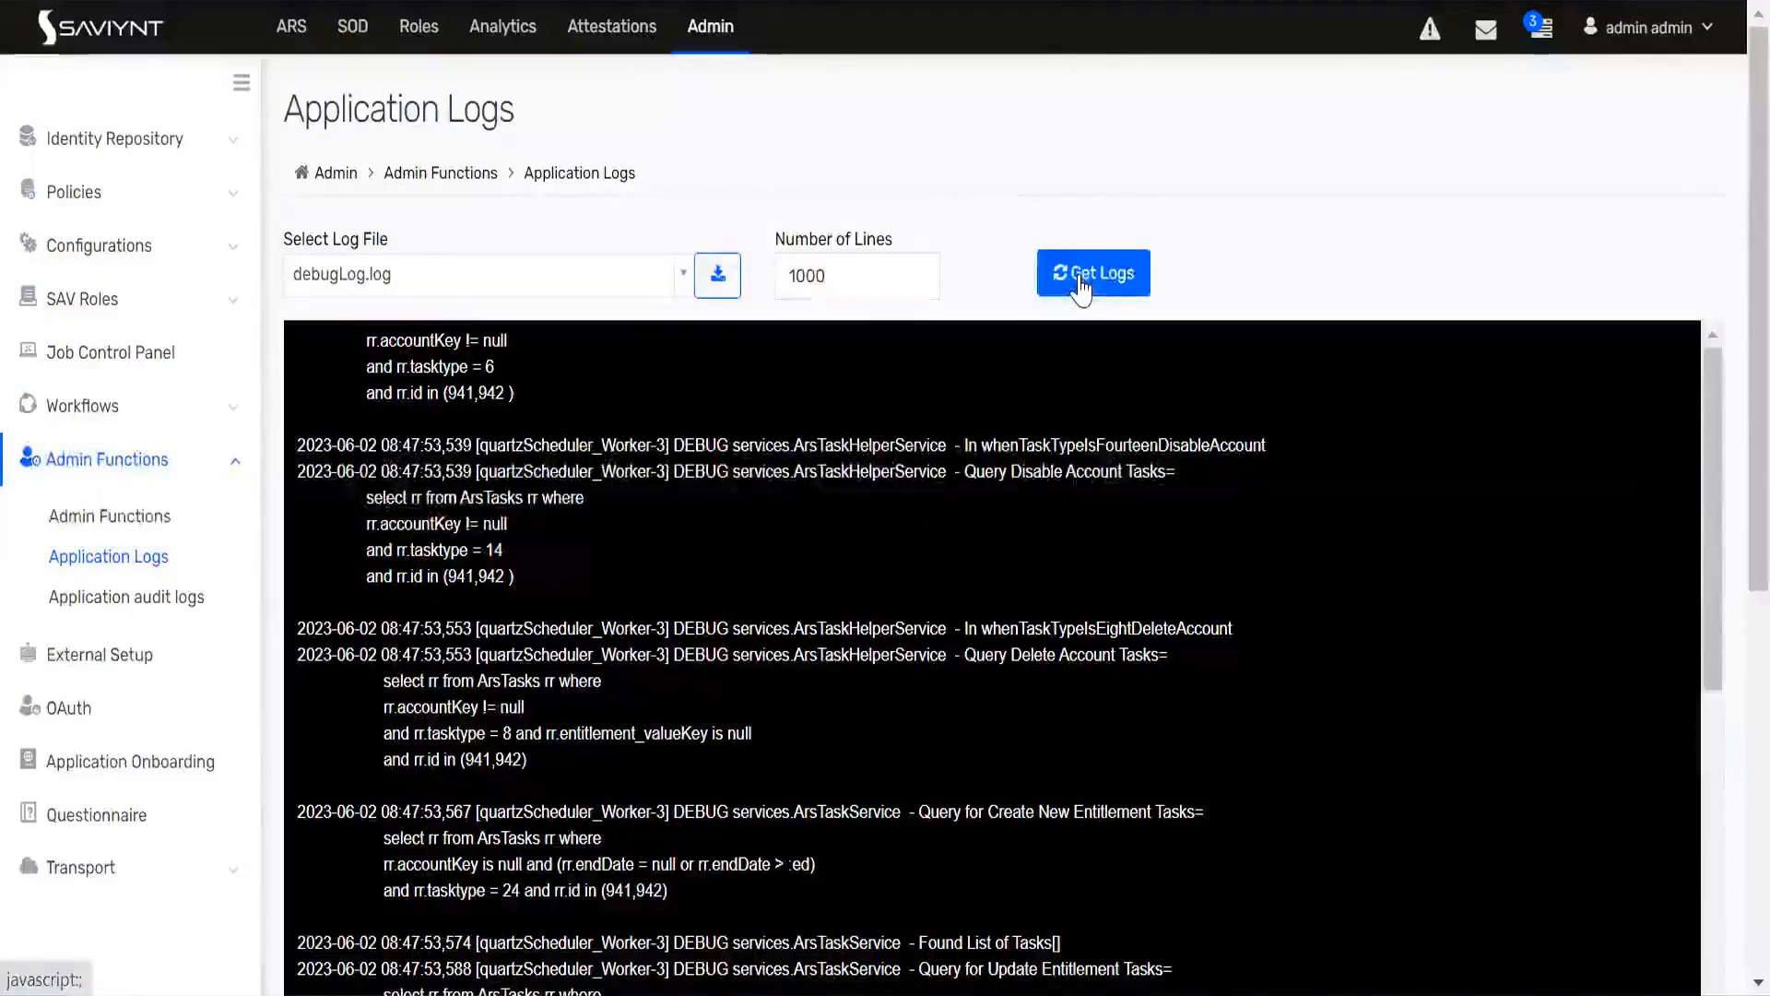
scroll(1724, 207, down, 2)
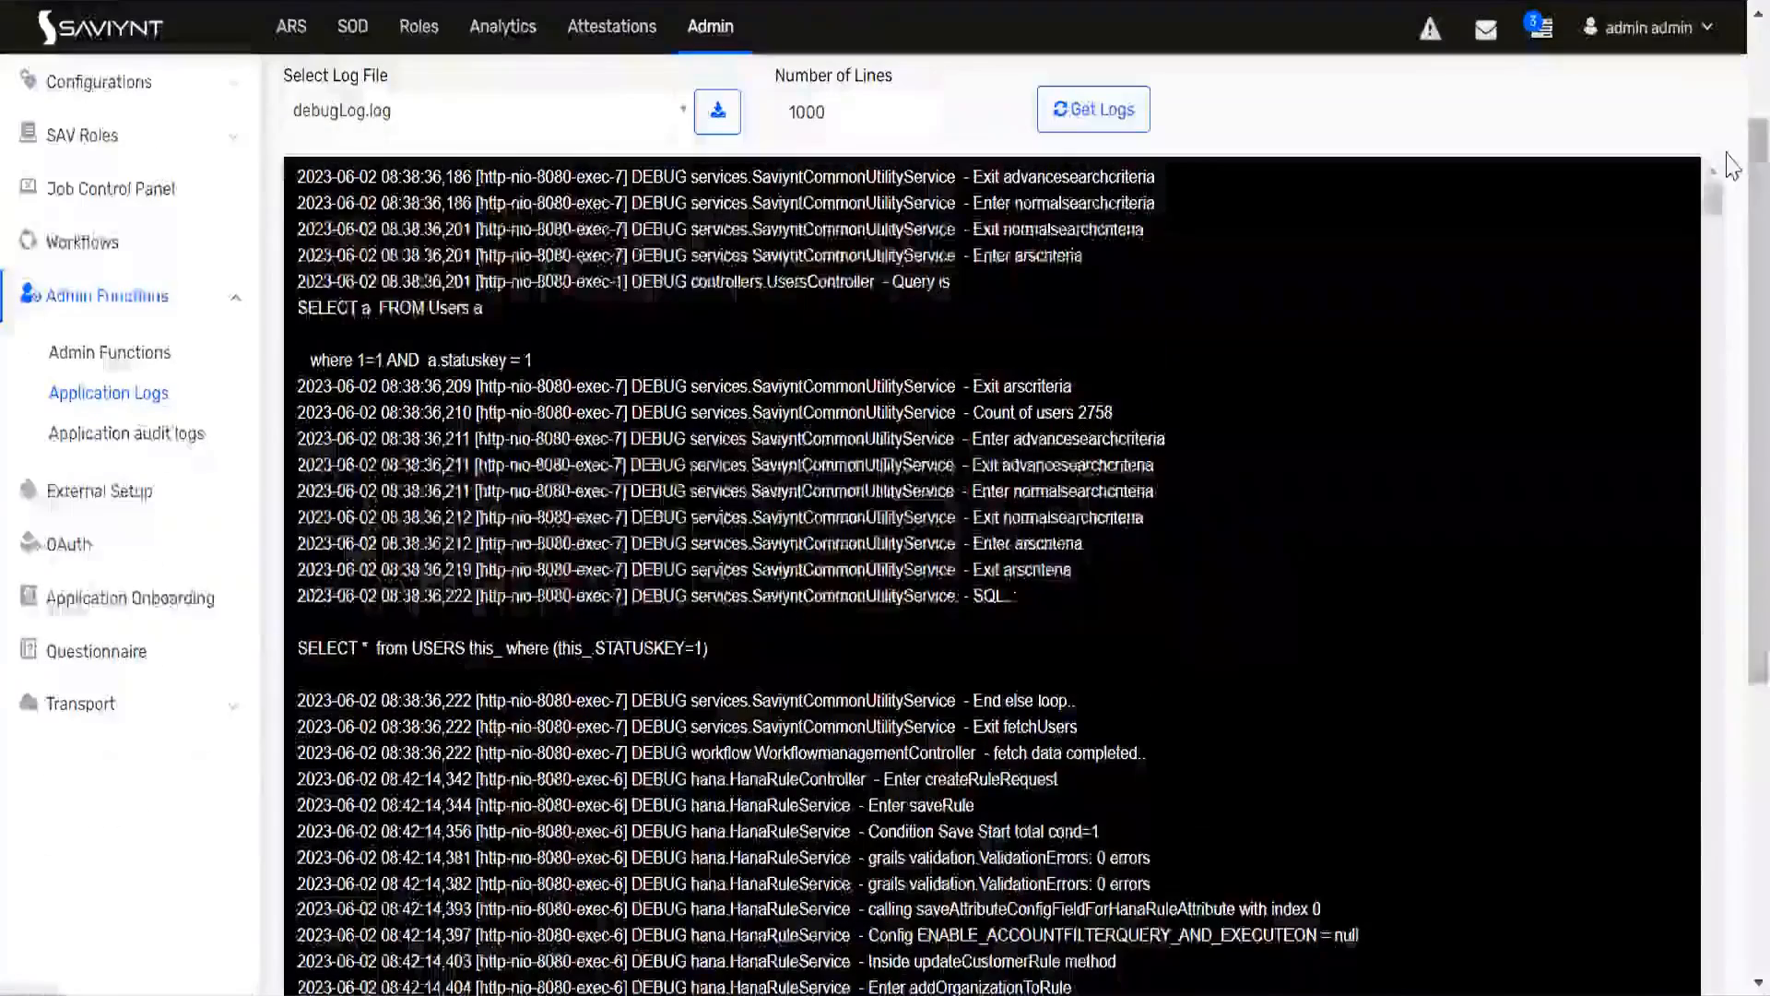
scroll(1722, 461, down, 2)
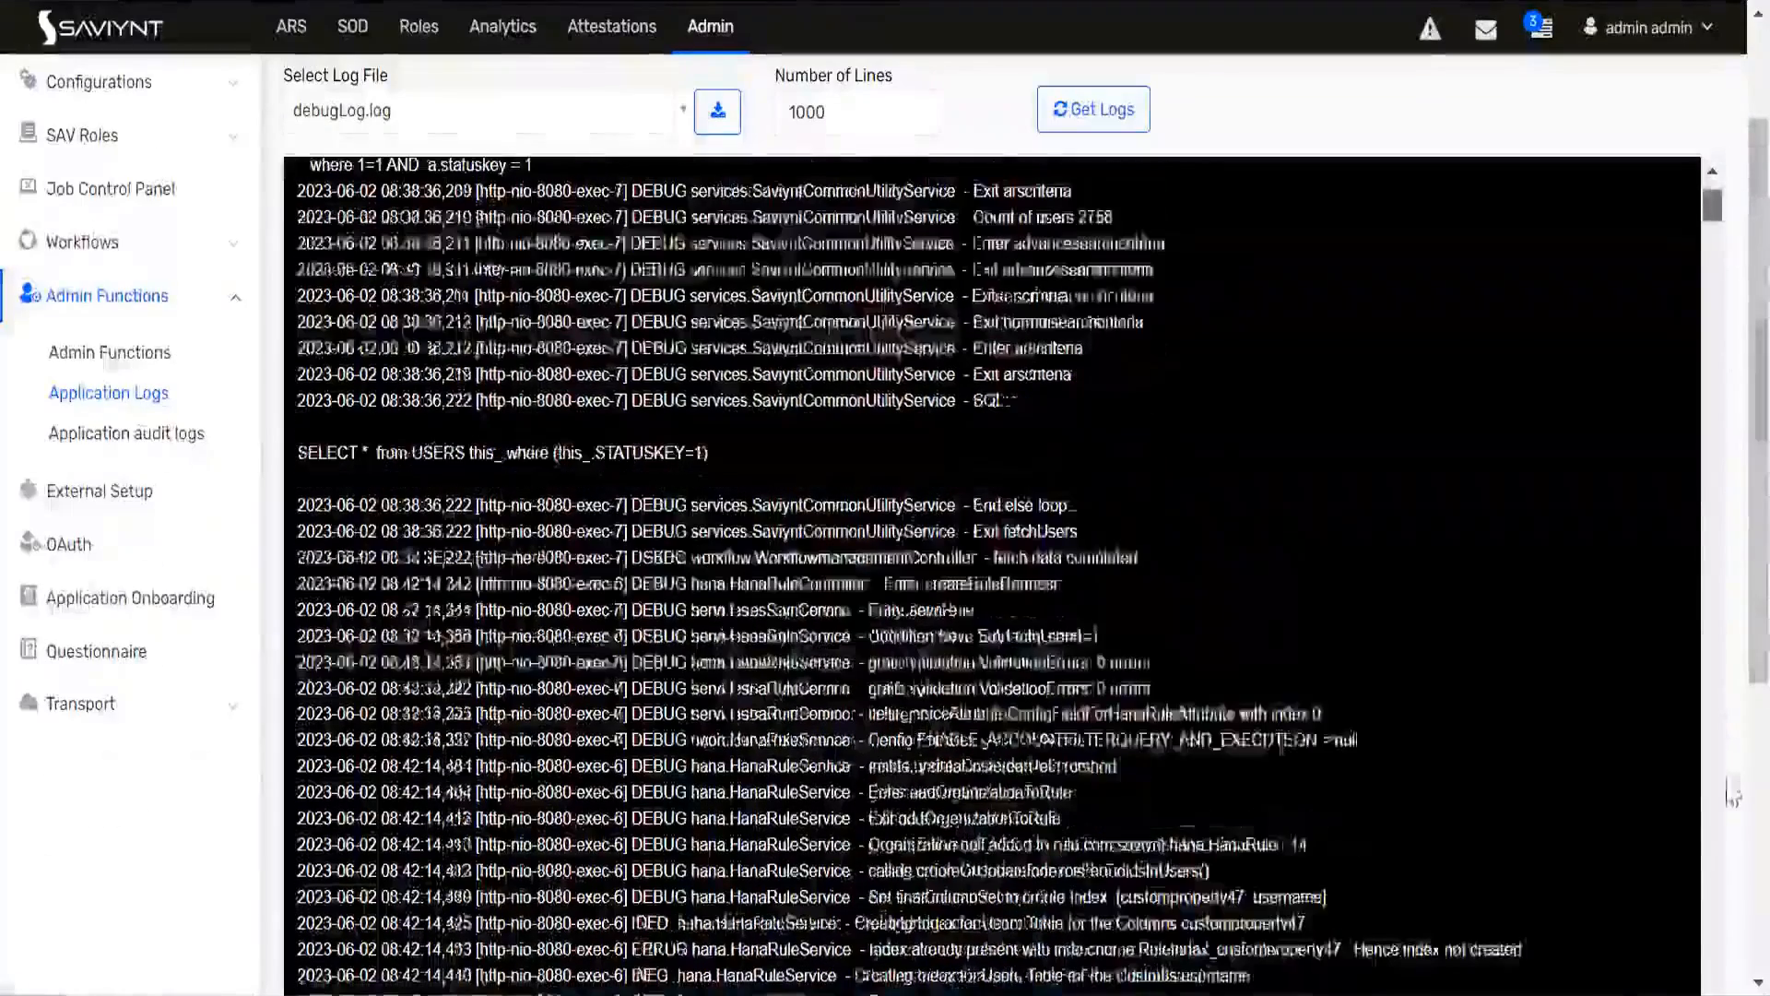